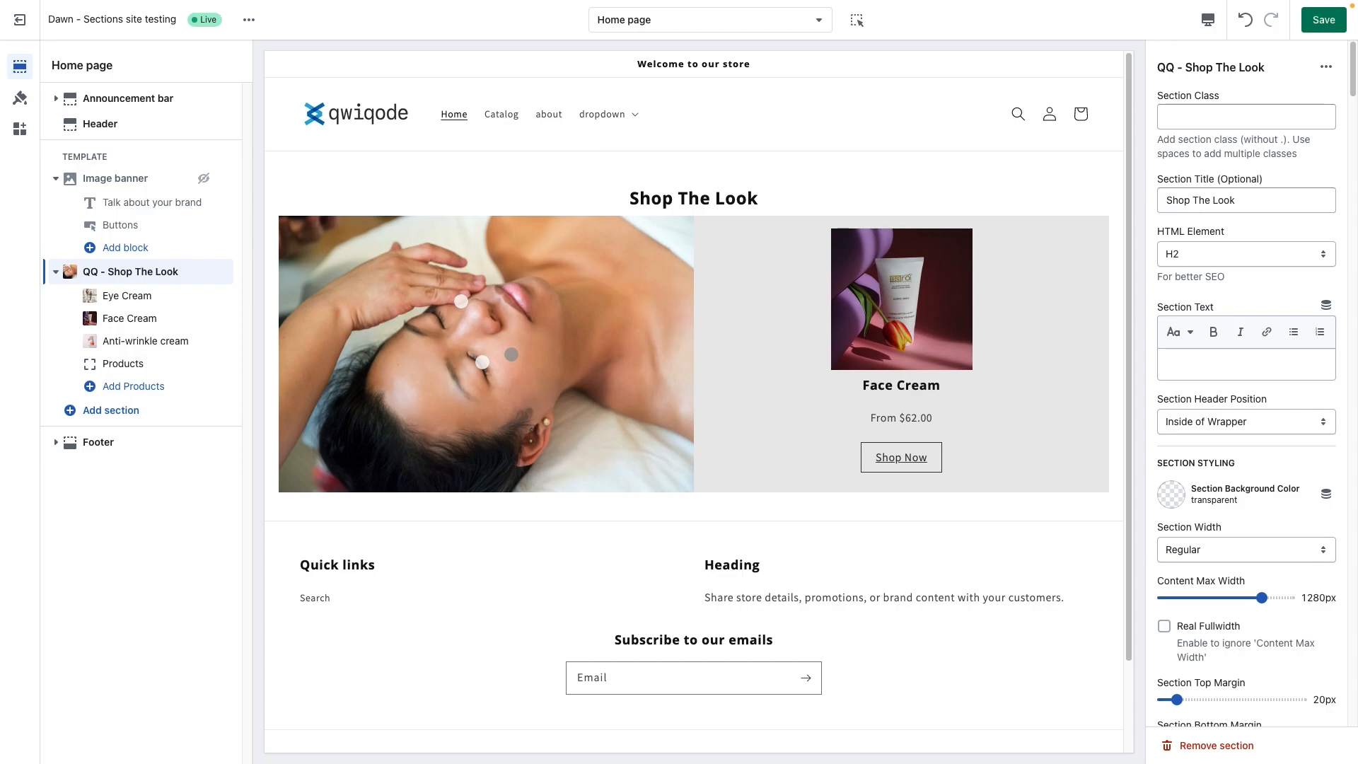
# Preview the product linked to a hotspot dot on the Shop The Look image.
pyautogui.click(461, 301)
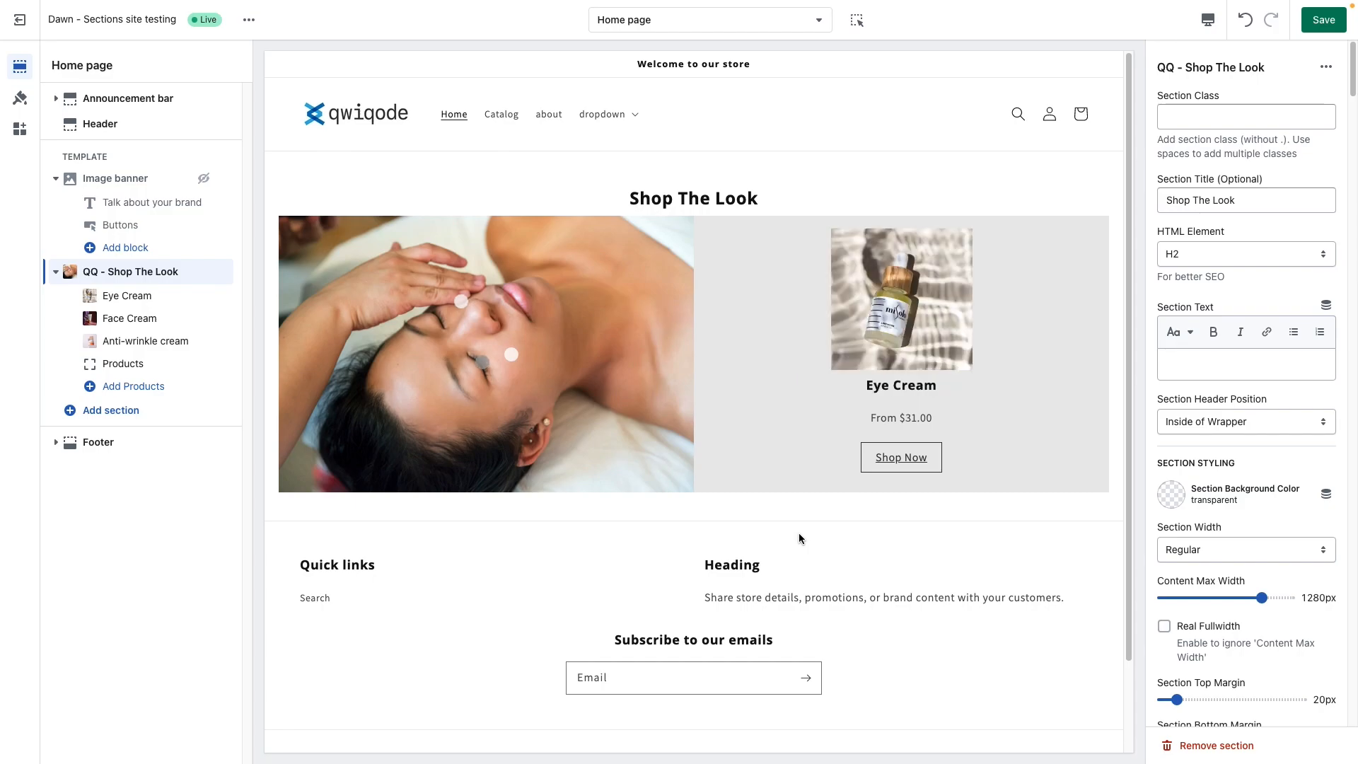
# Switch to the Shopify admin and start a new metaobject definition named Shop The Look.
pyautogui.hotkey('ctrl', 'Tab')
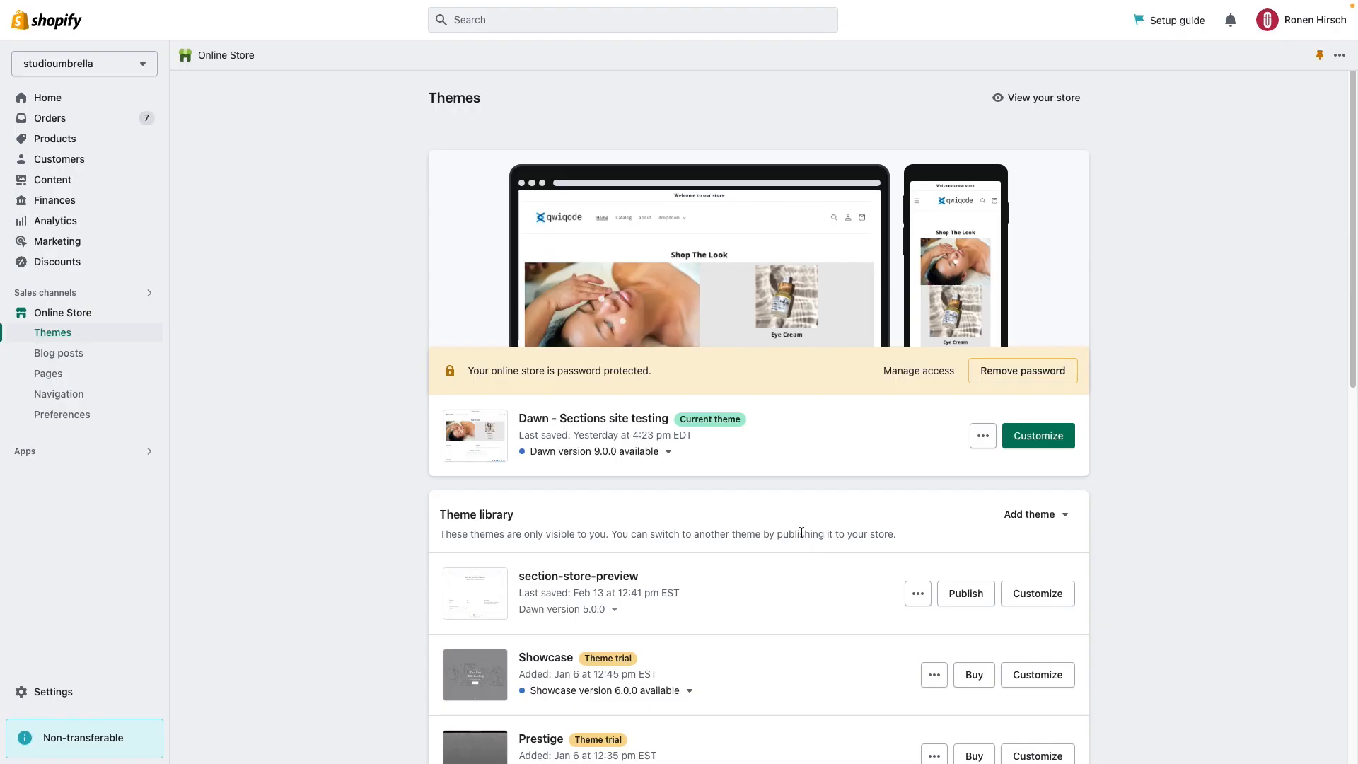
pyautogui.click(83, 182)
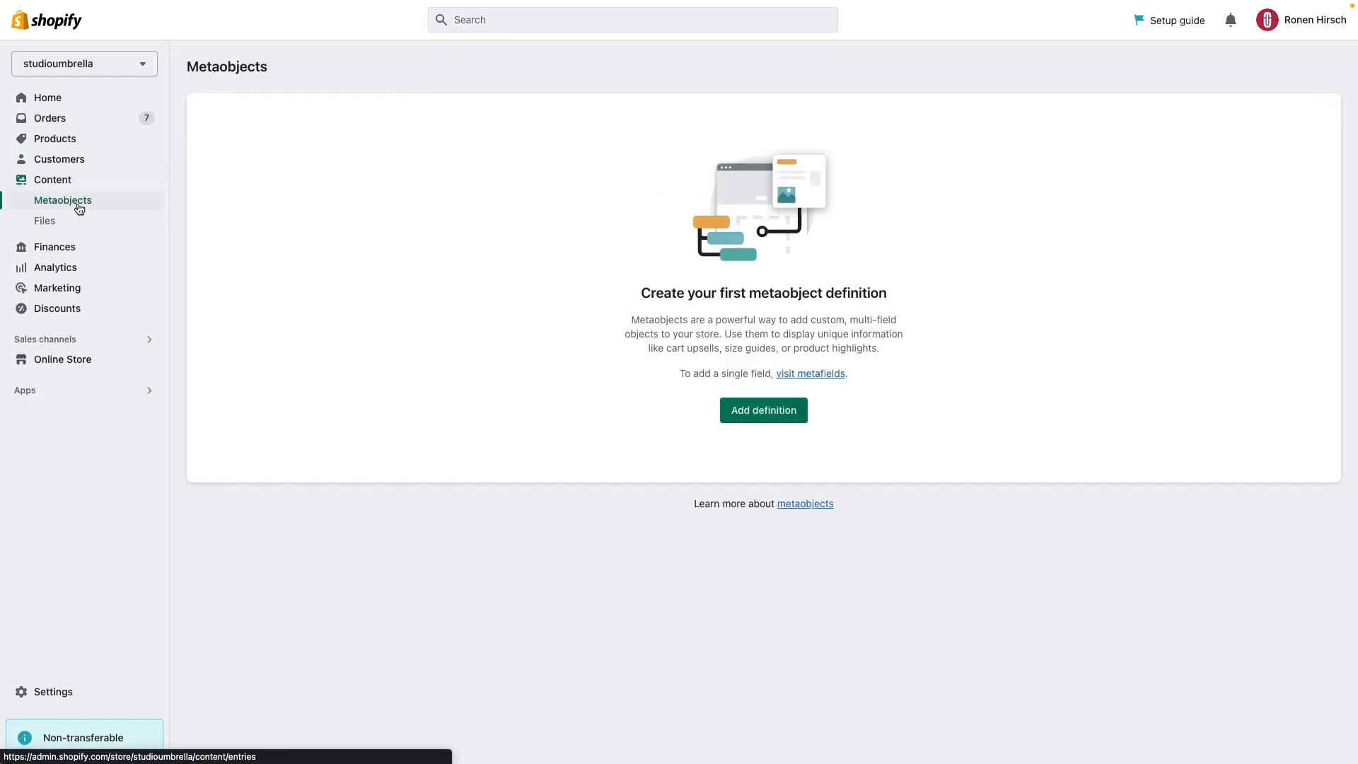
pyautogui.click(769, 414)
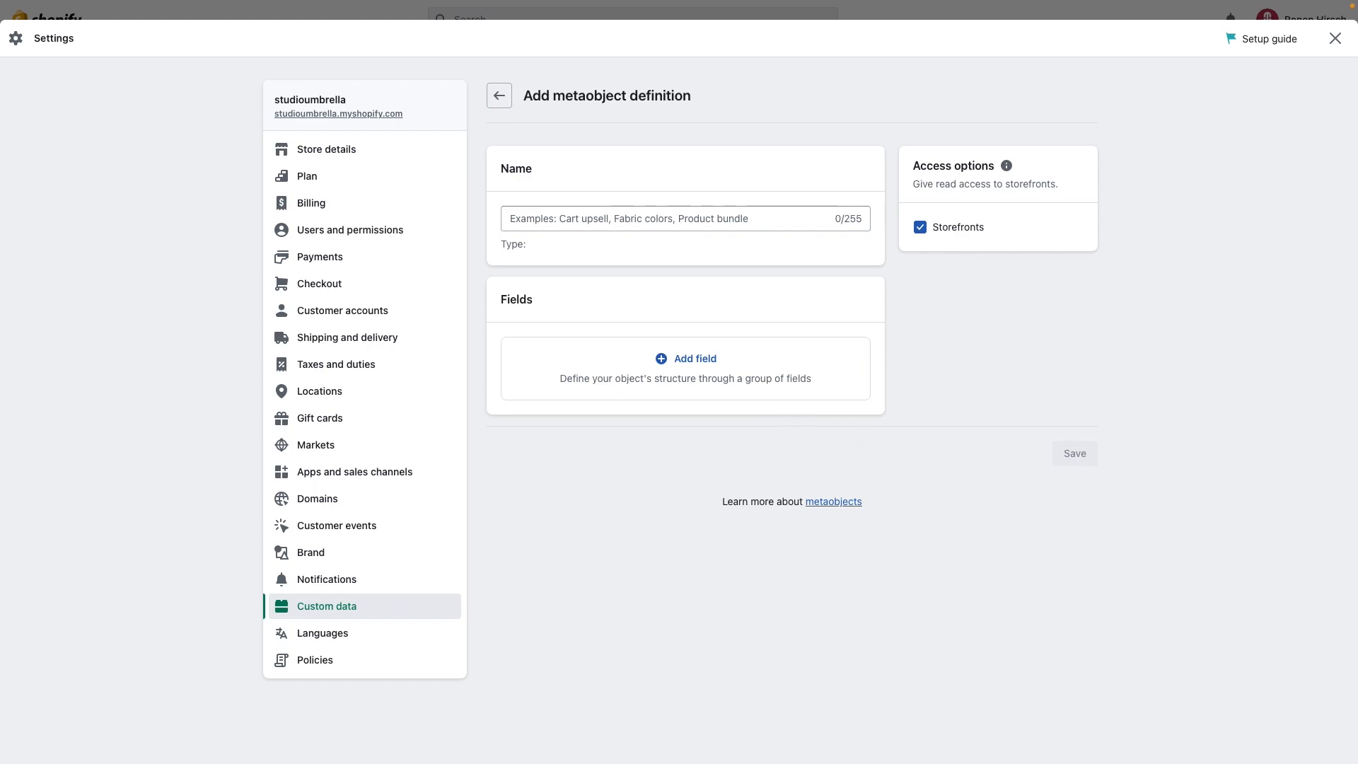
pyautogui.click(620, 224)
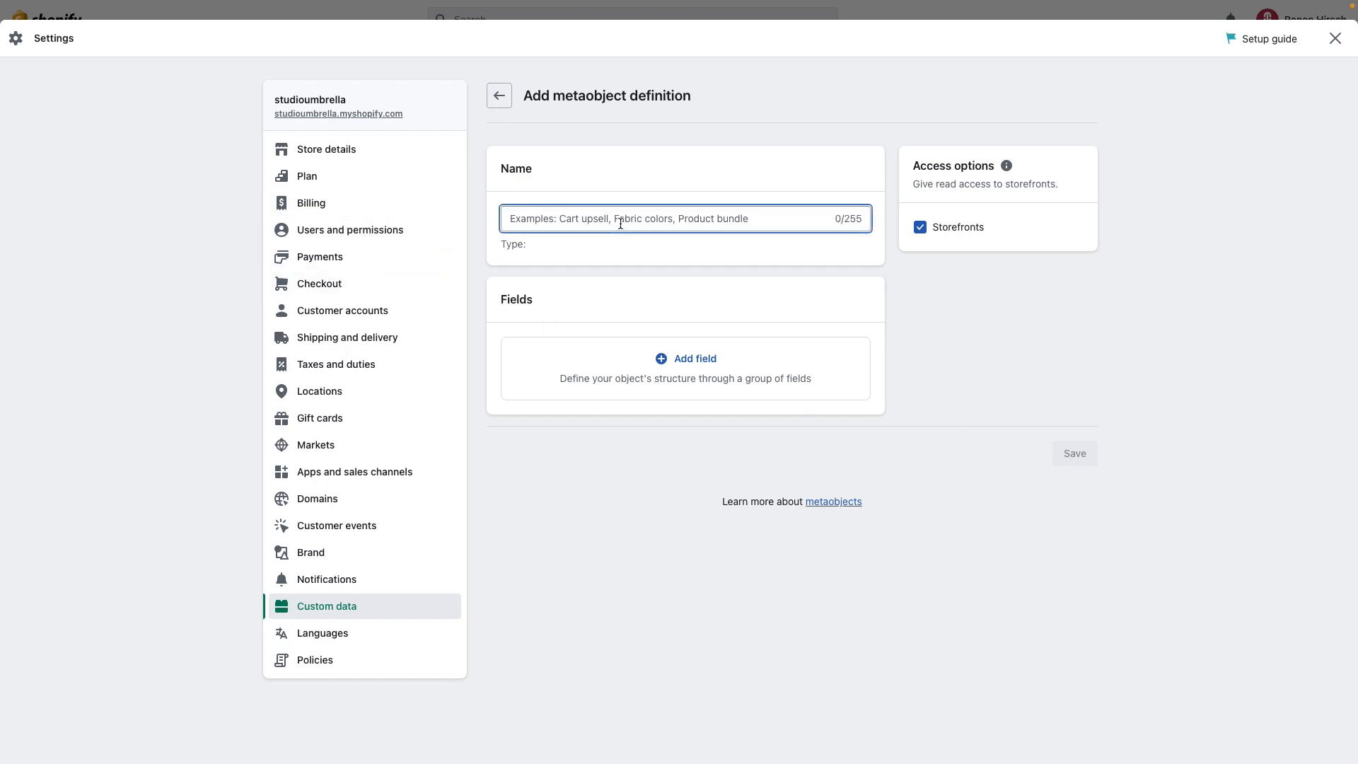
pyautogui.write('Shop T')
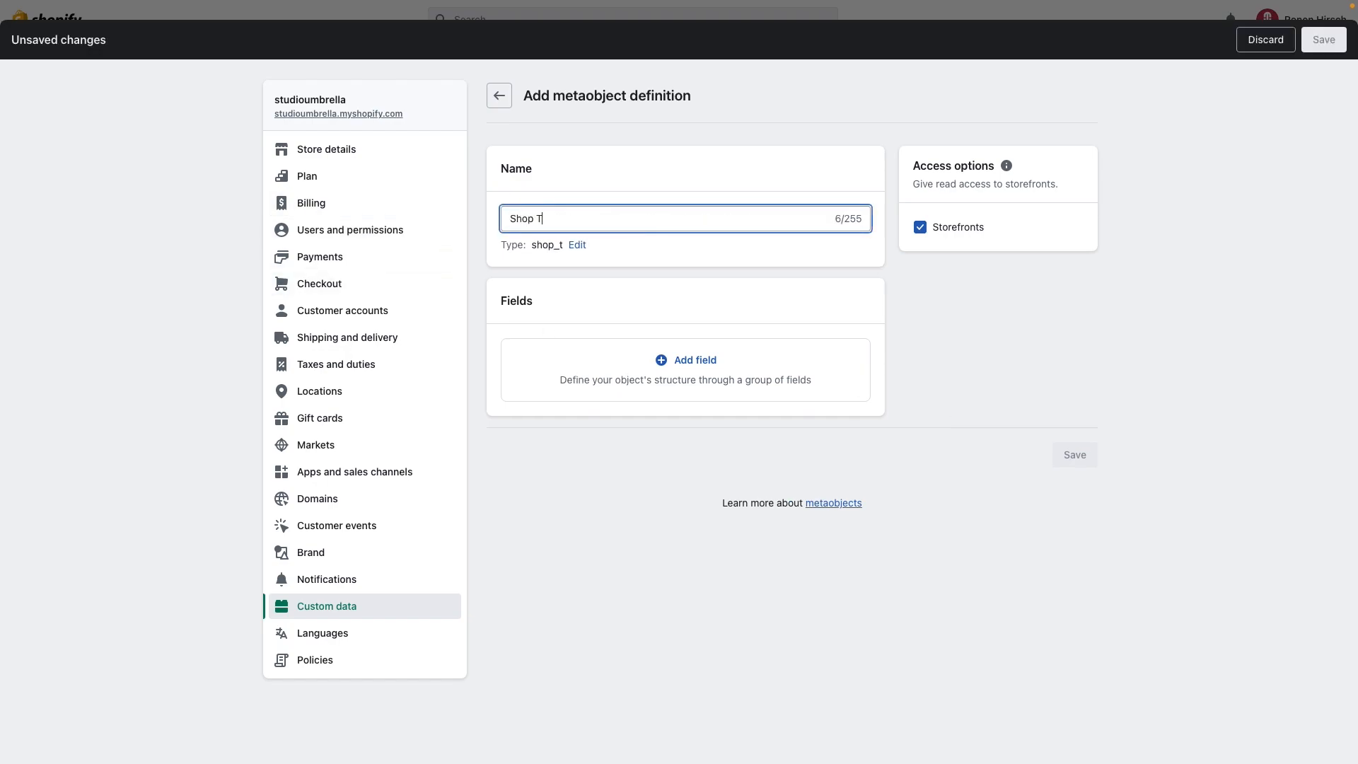
pyautogui.write('he Look')
pyautogui.click(924, 339)
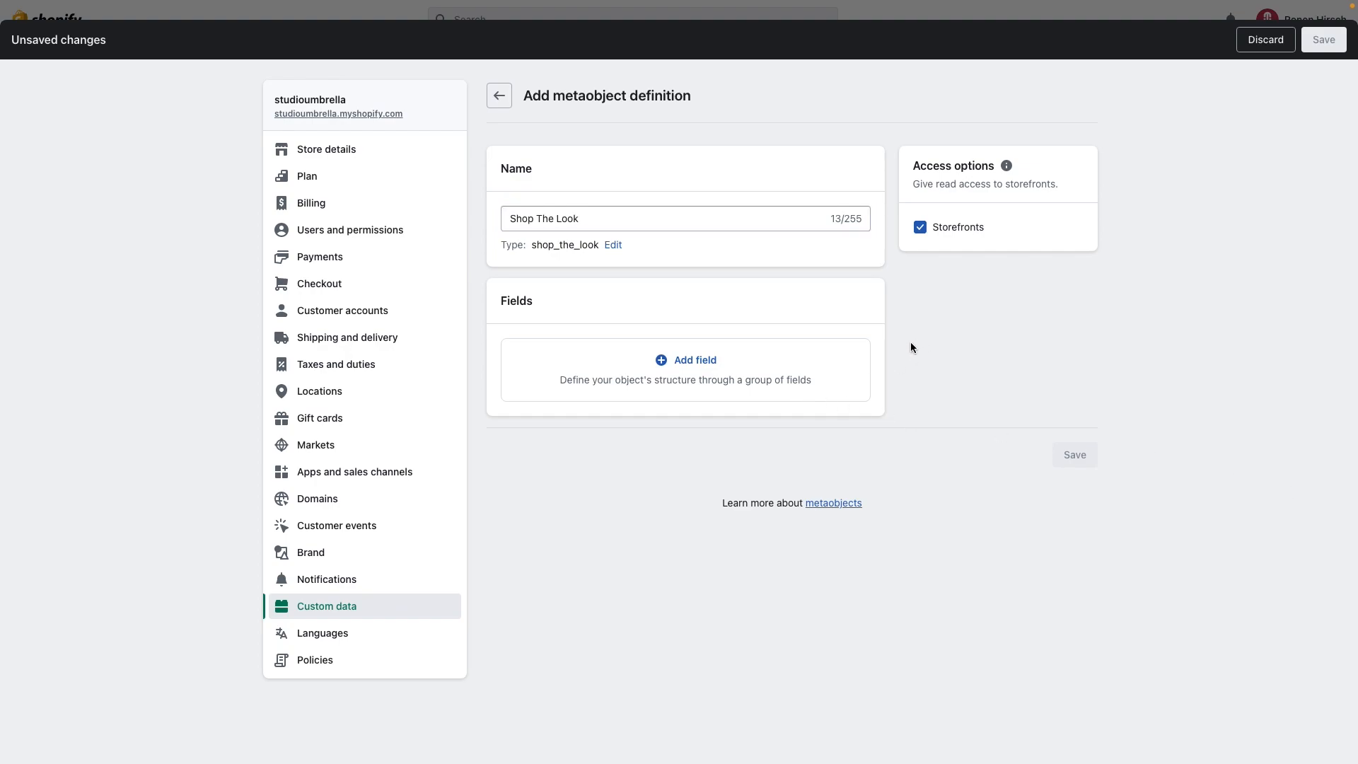
# Add a single line text field named Bundle 1 to the definition, used as the display name.
pyautogui.click(686, 366)
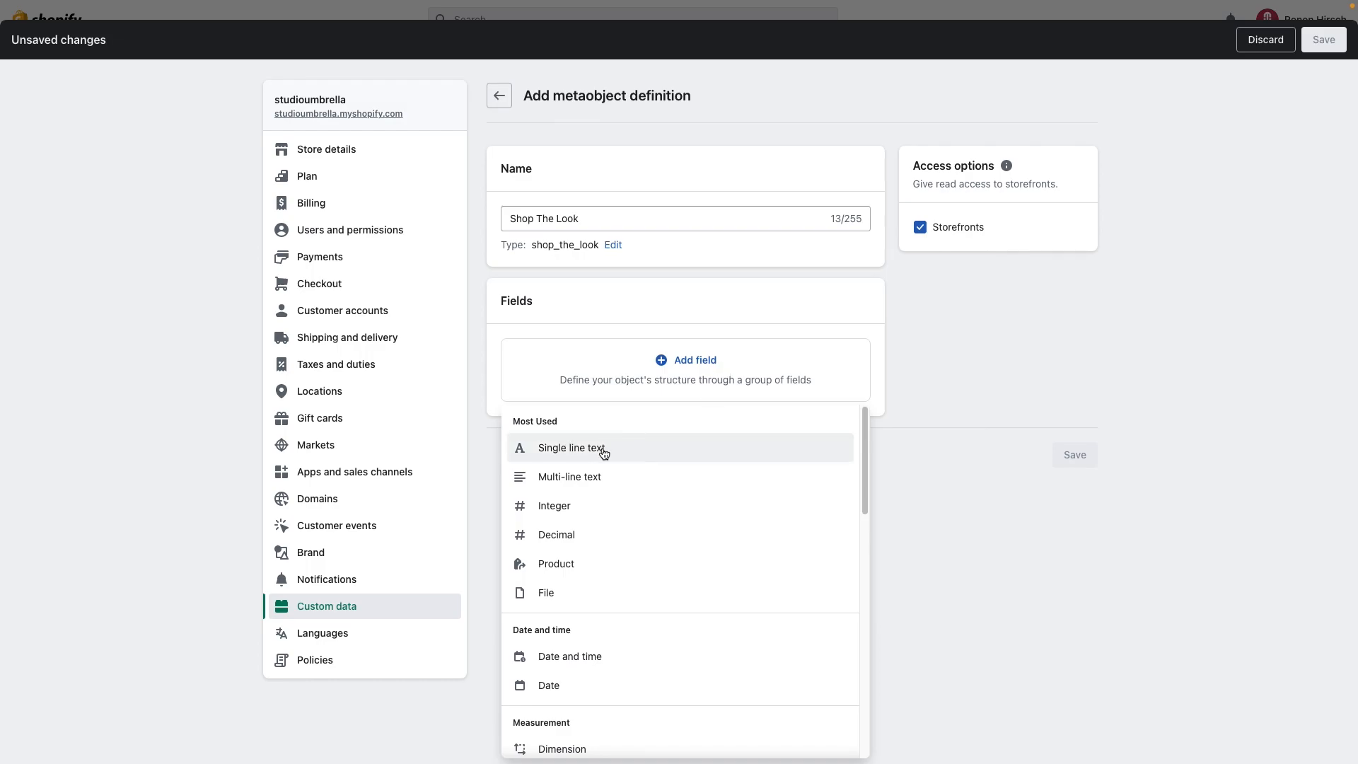
pyautogui.click(603, 453)
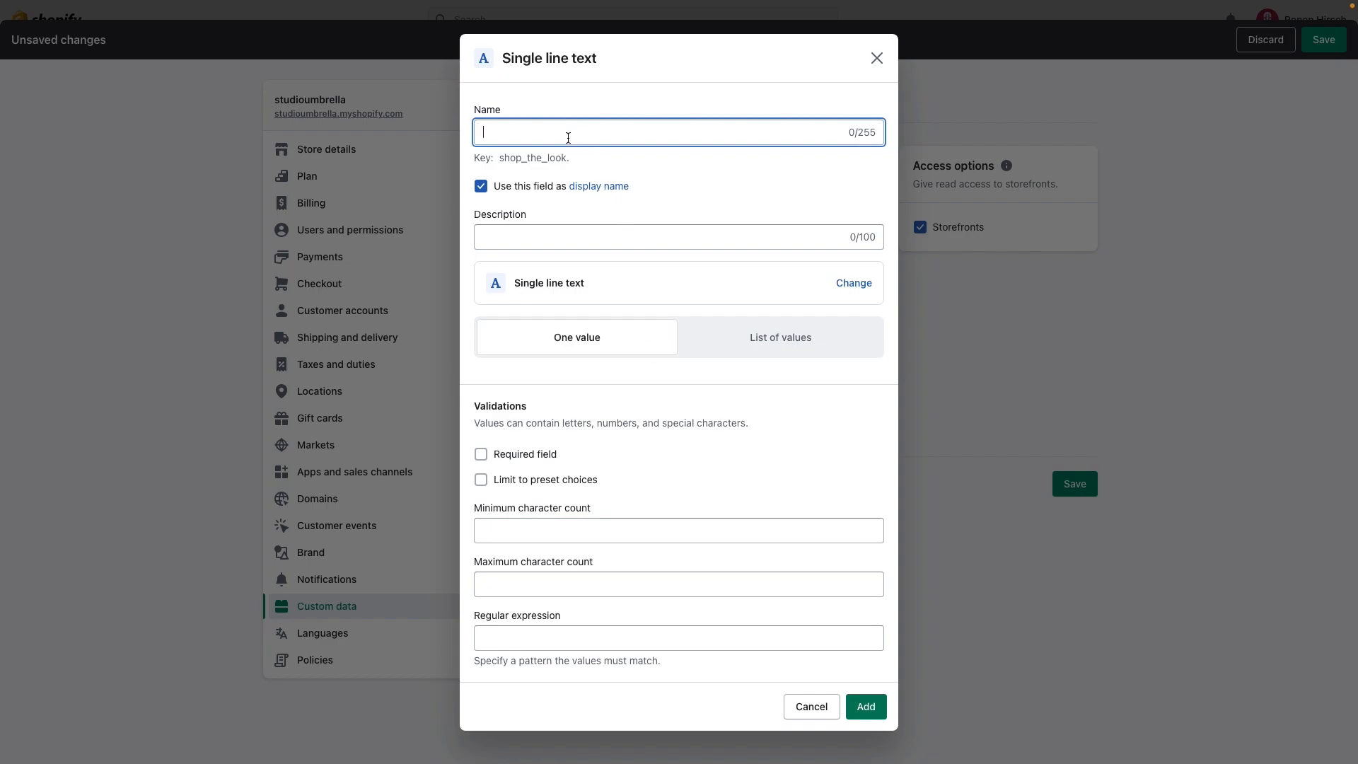
pyautogui.write('Bundle 1')
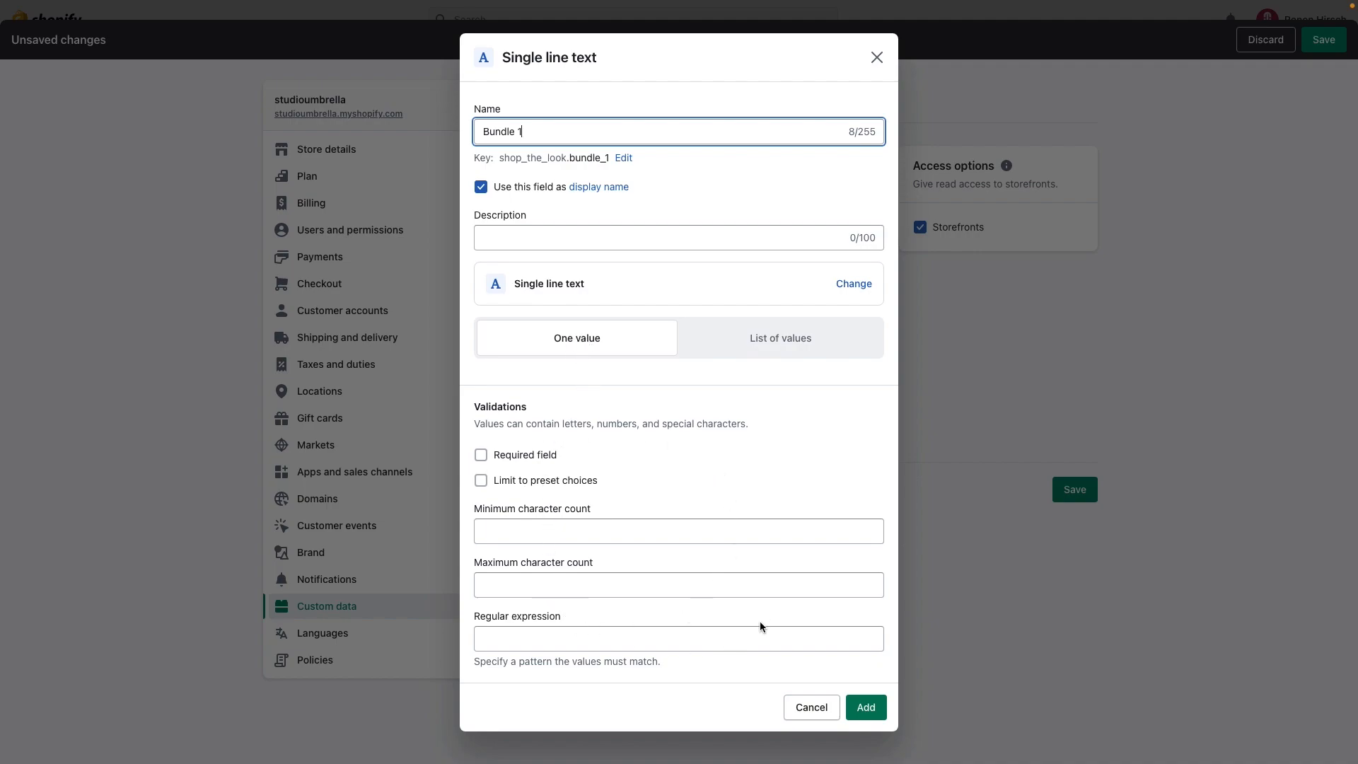
pyautogui.click(867, 710)
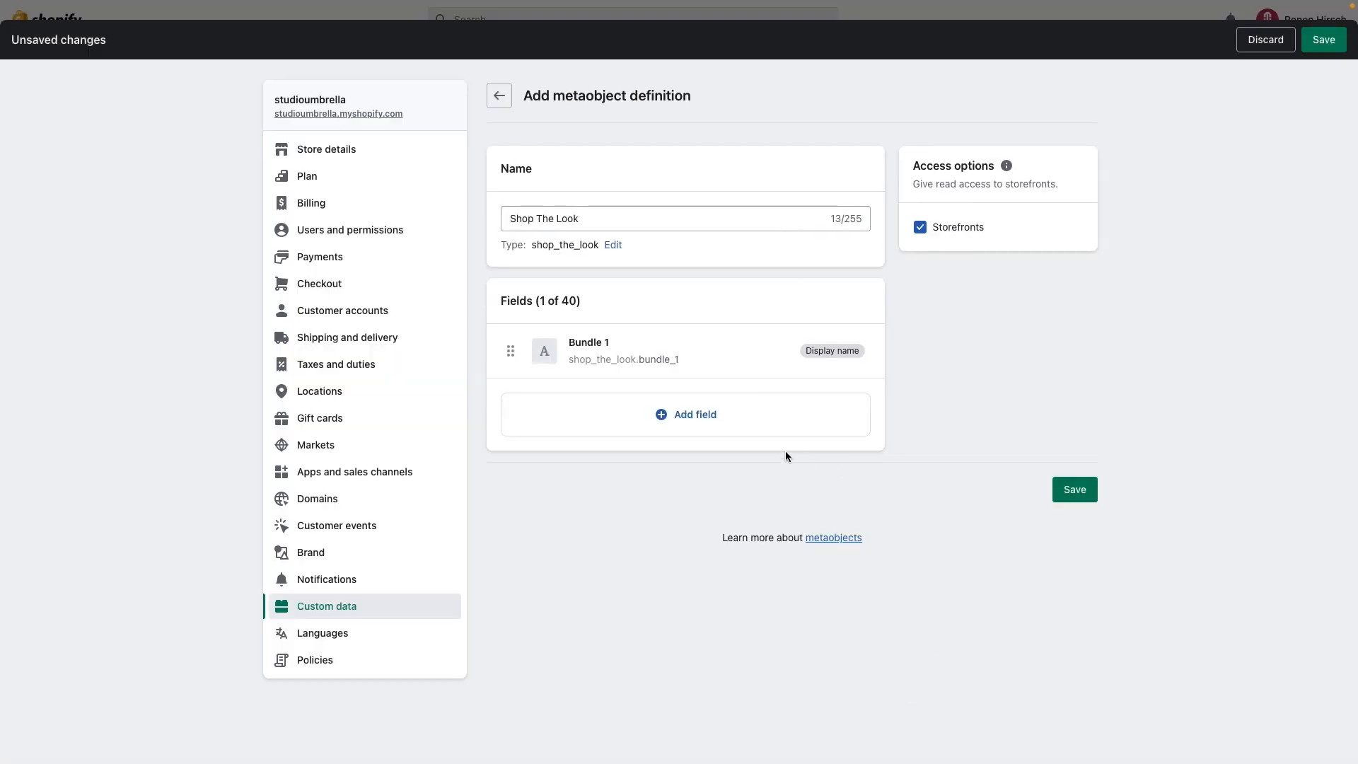
# Add a file field named Featured Image to the definition, accepting images but not videos.
pyautogui.click(706, 419)
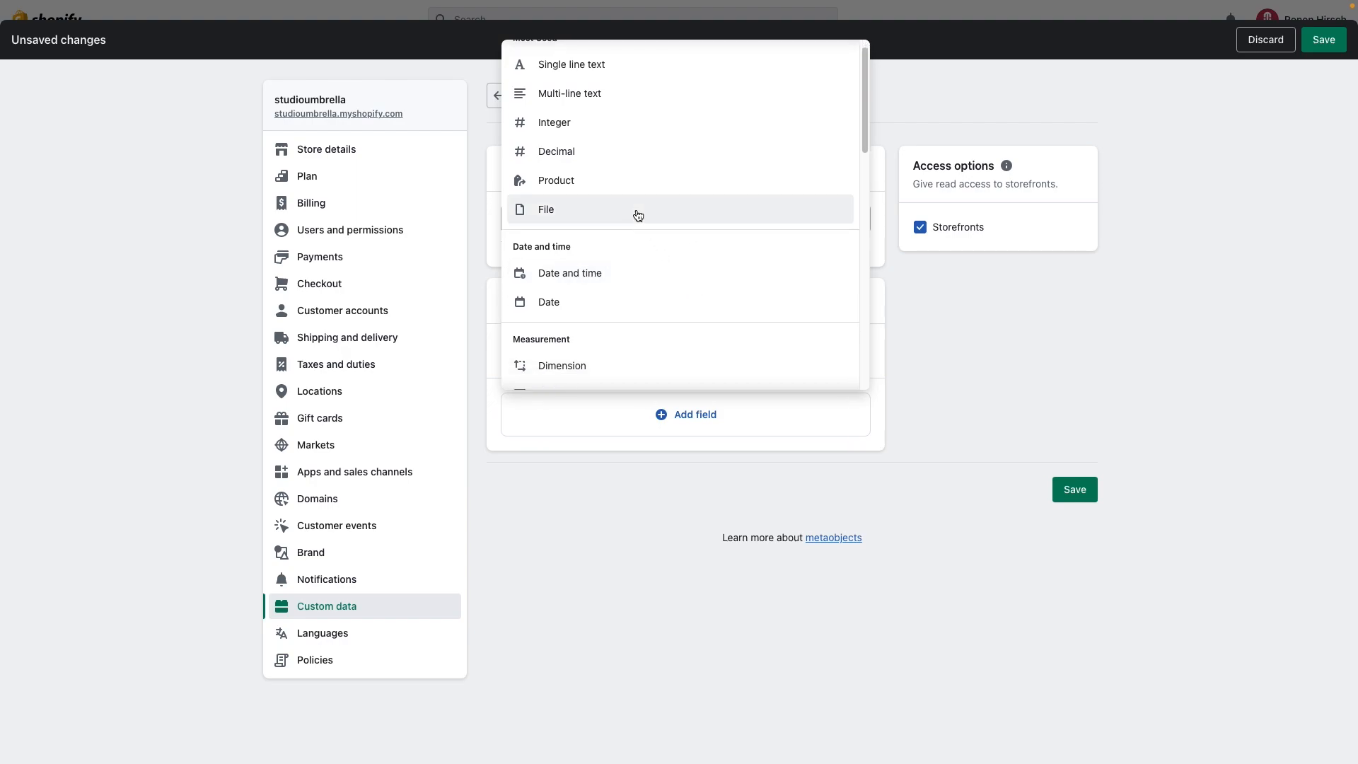
pyautogui.click(640, 221)
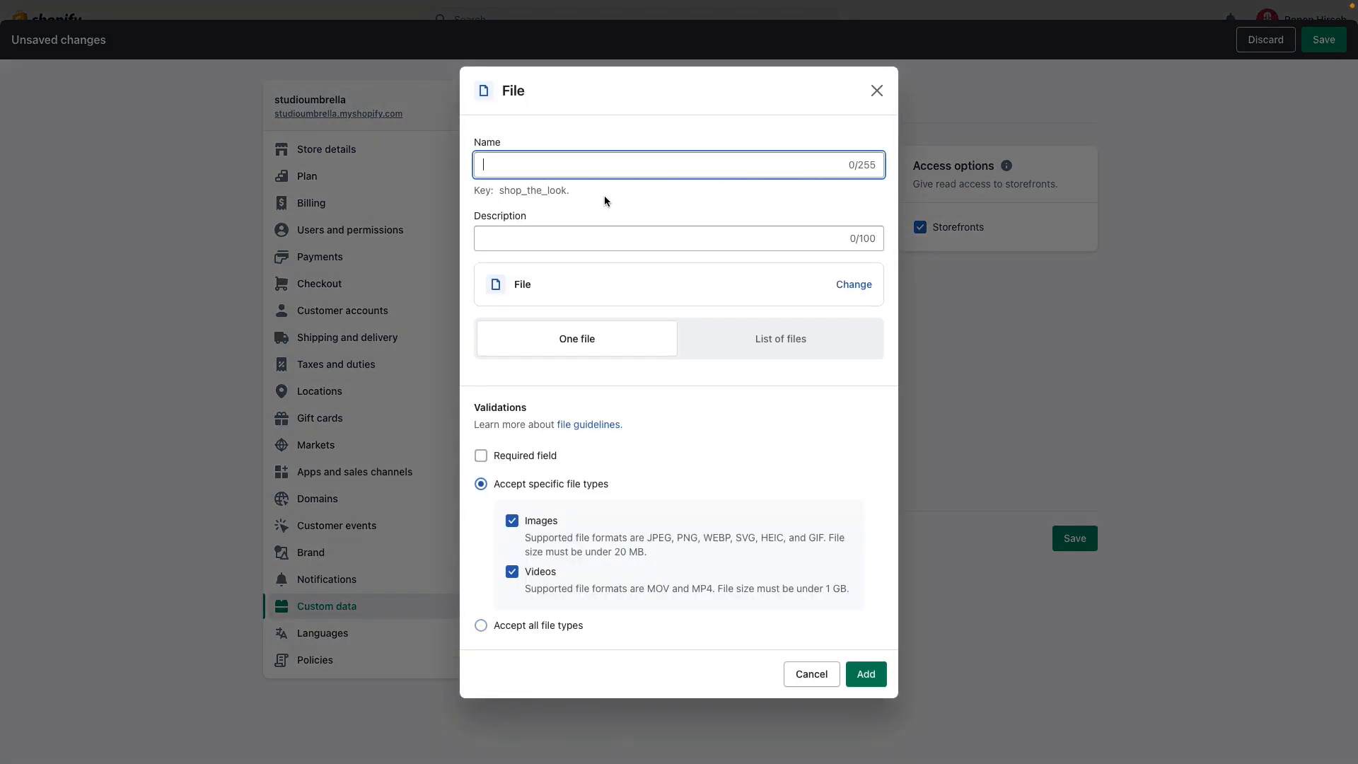
pyautogui.write('Fe')
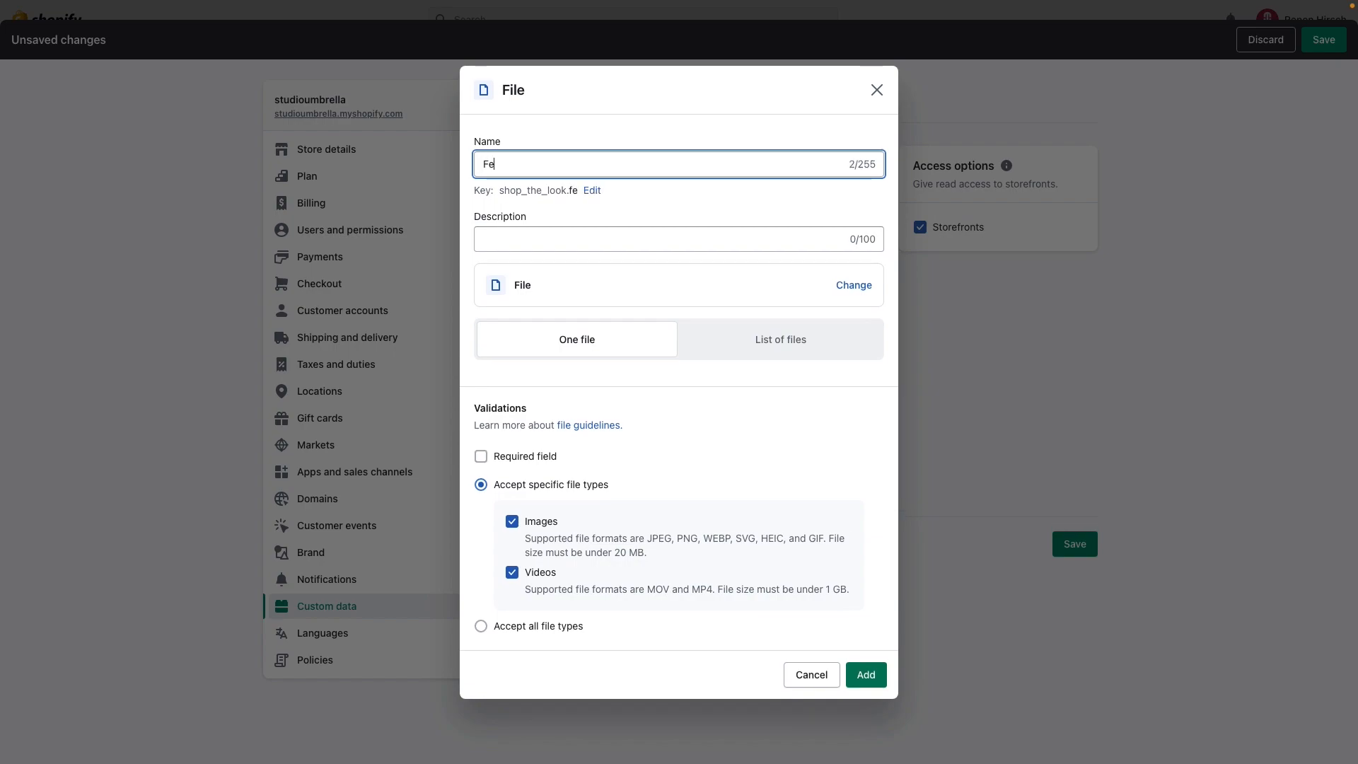
pyautogui.write('atured Image')
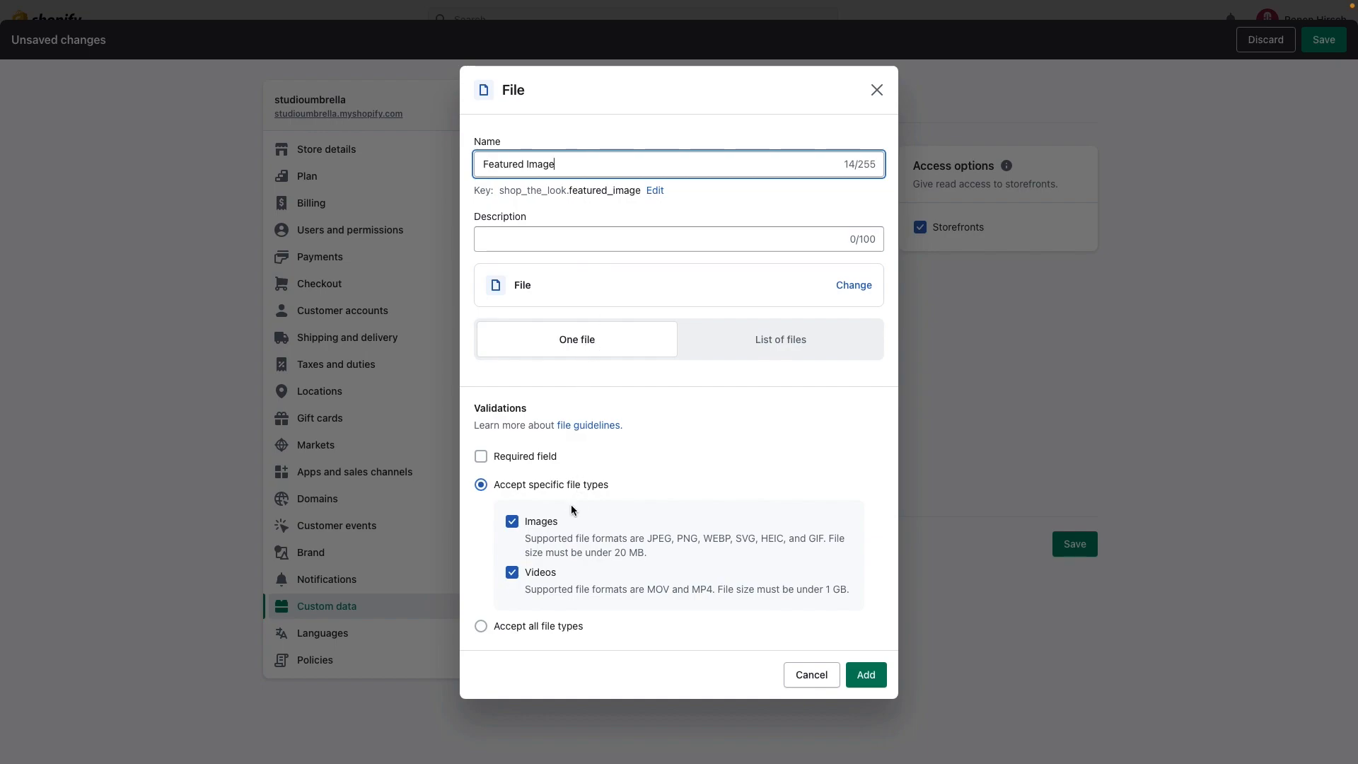
pyautogui.click(514, 573)
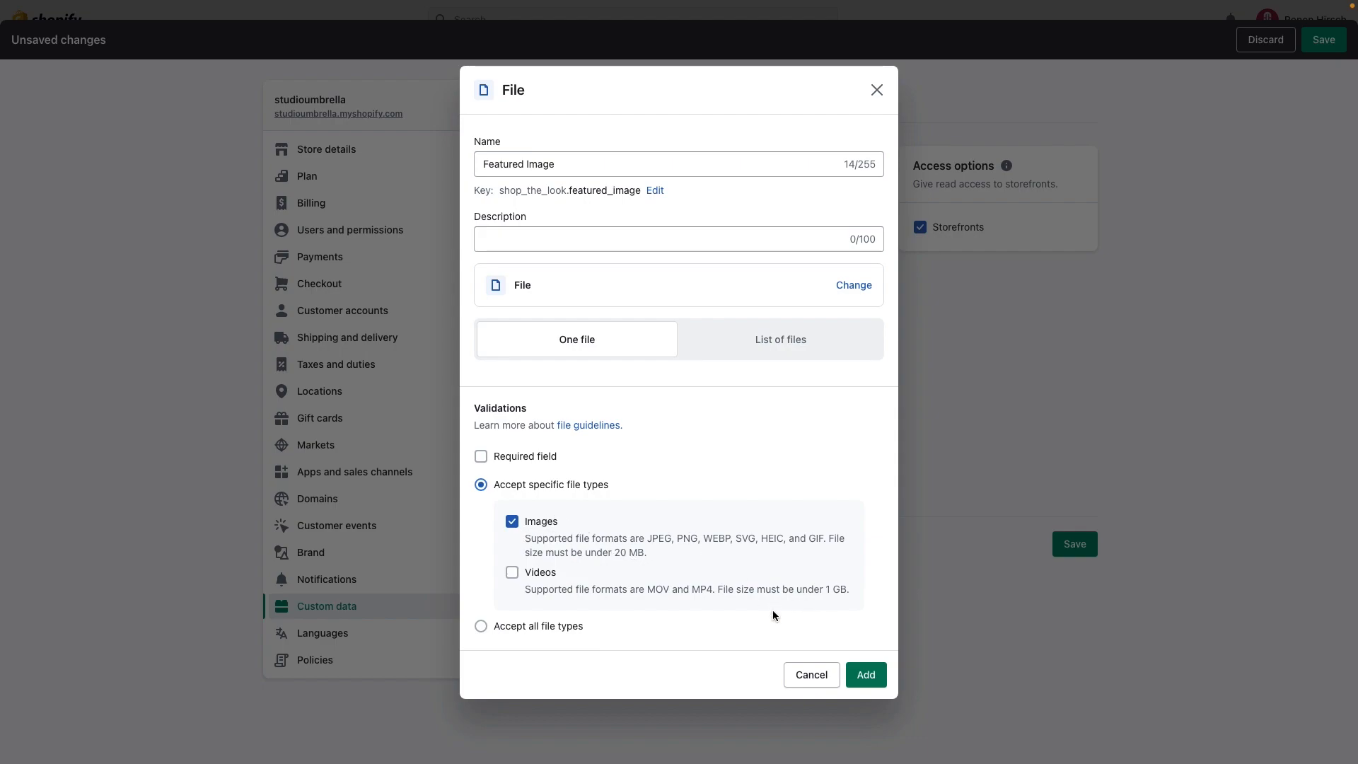
pyautogui.click(873, 677)
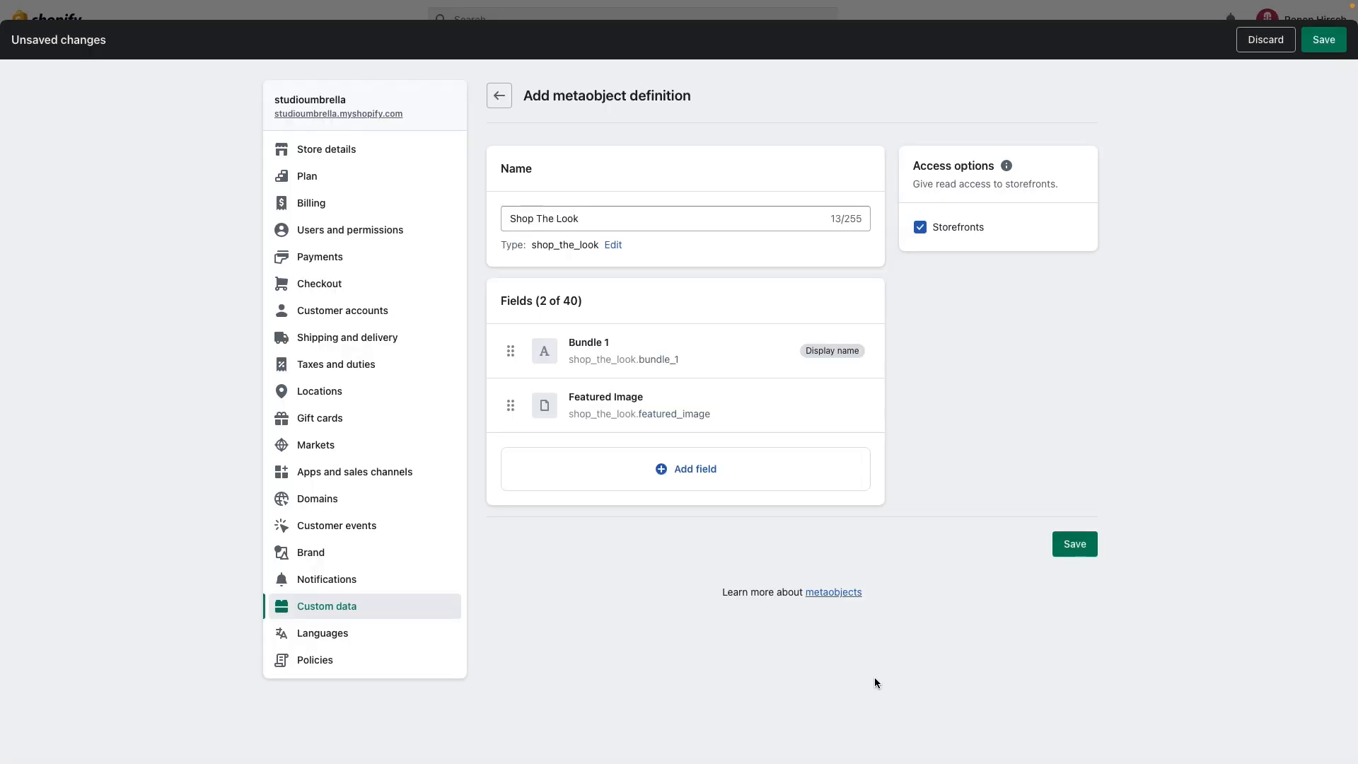
# Add a file field named Featured Image (mobile) that accepts images but not videos.
pyautogui.click(672, 475)
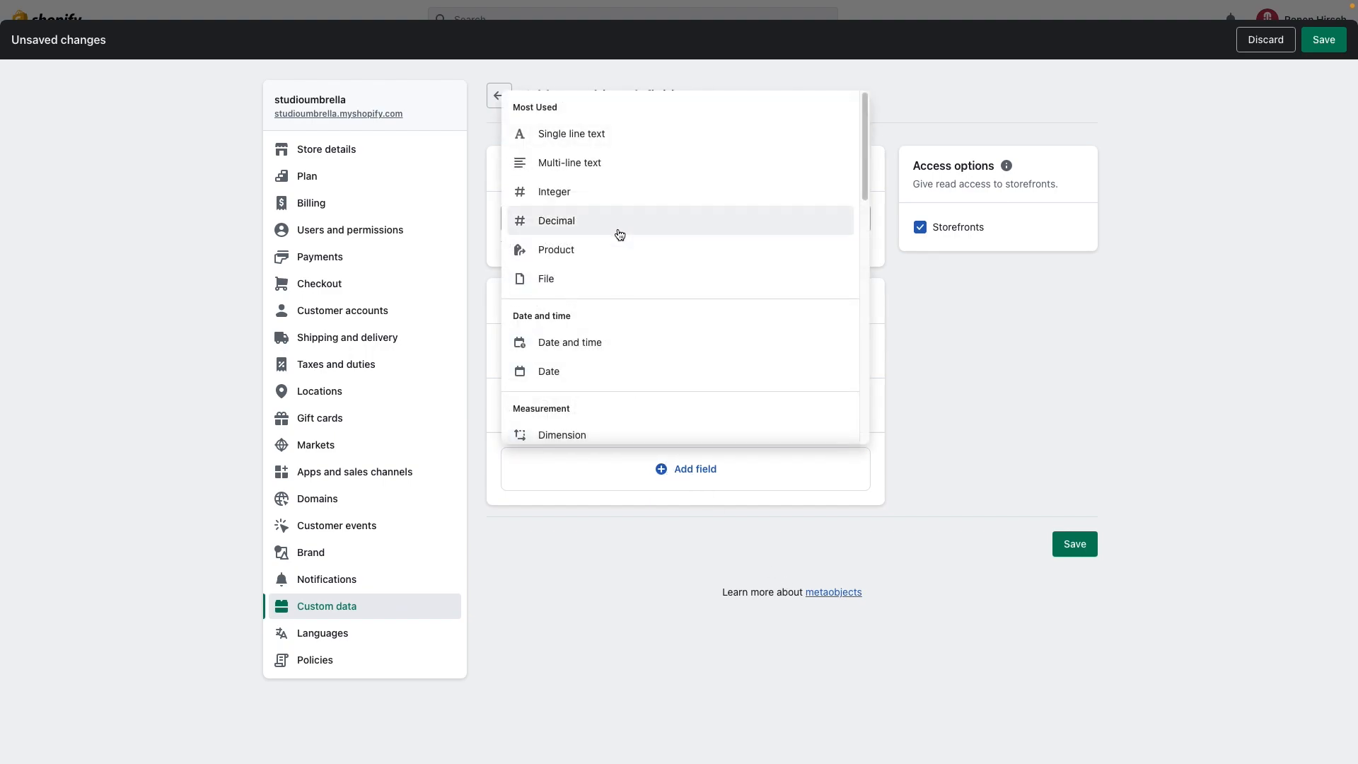
pyautogui.click(620, 278)
pyautogui.write('Featured Image (mobile)')
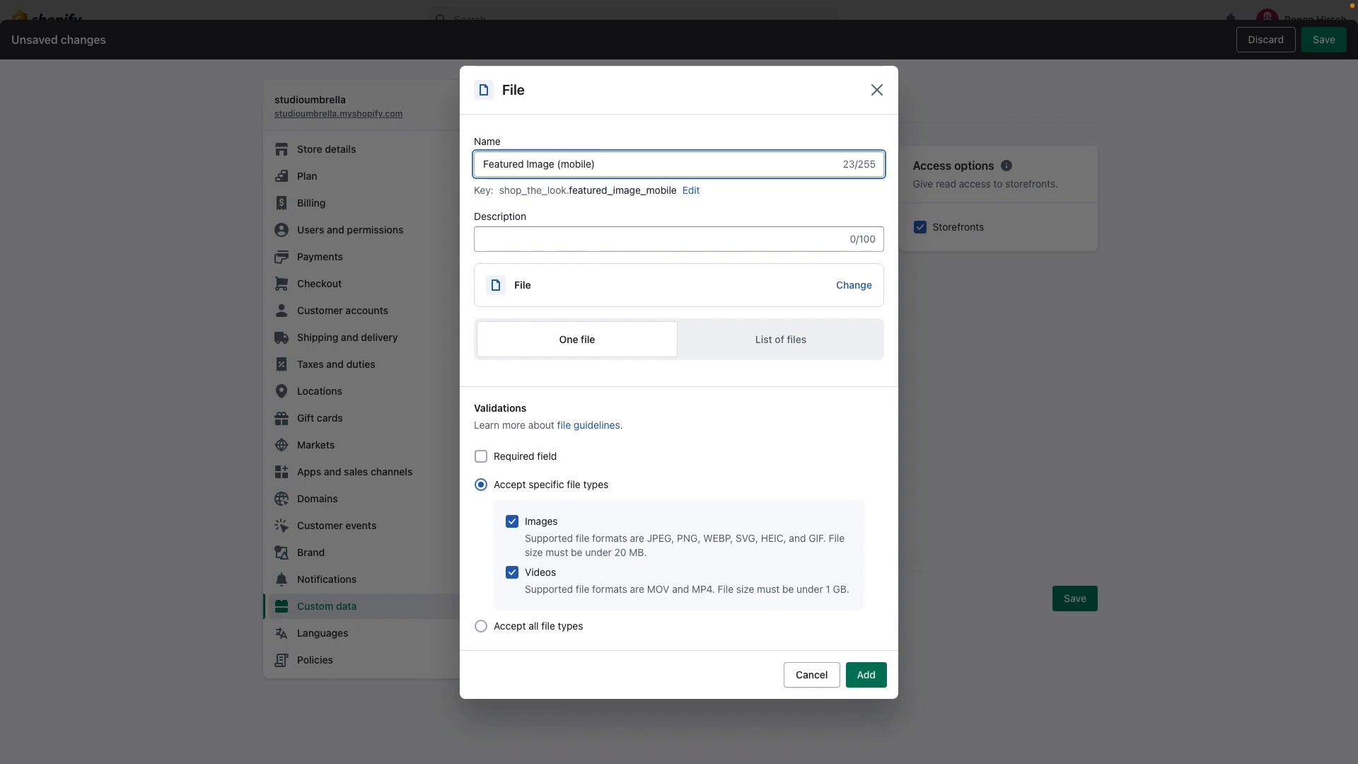
pyautogui.click(528, 574)
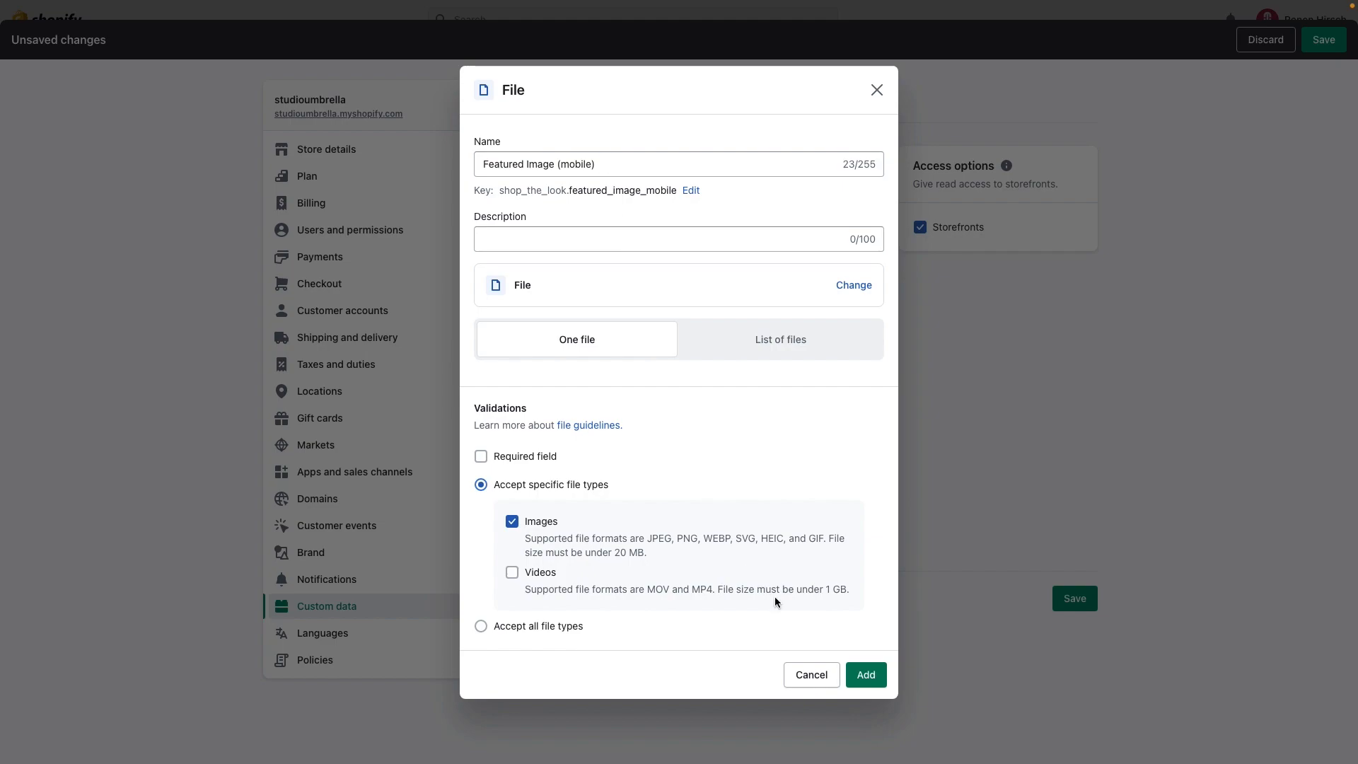
pyautogui.click(865, 675)
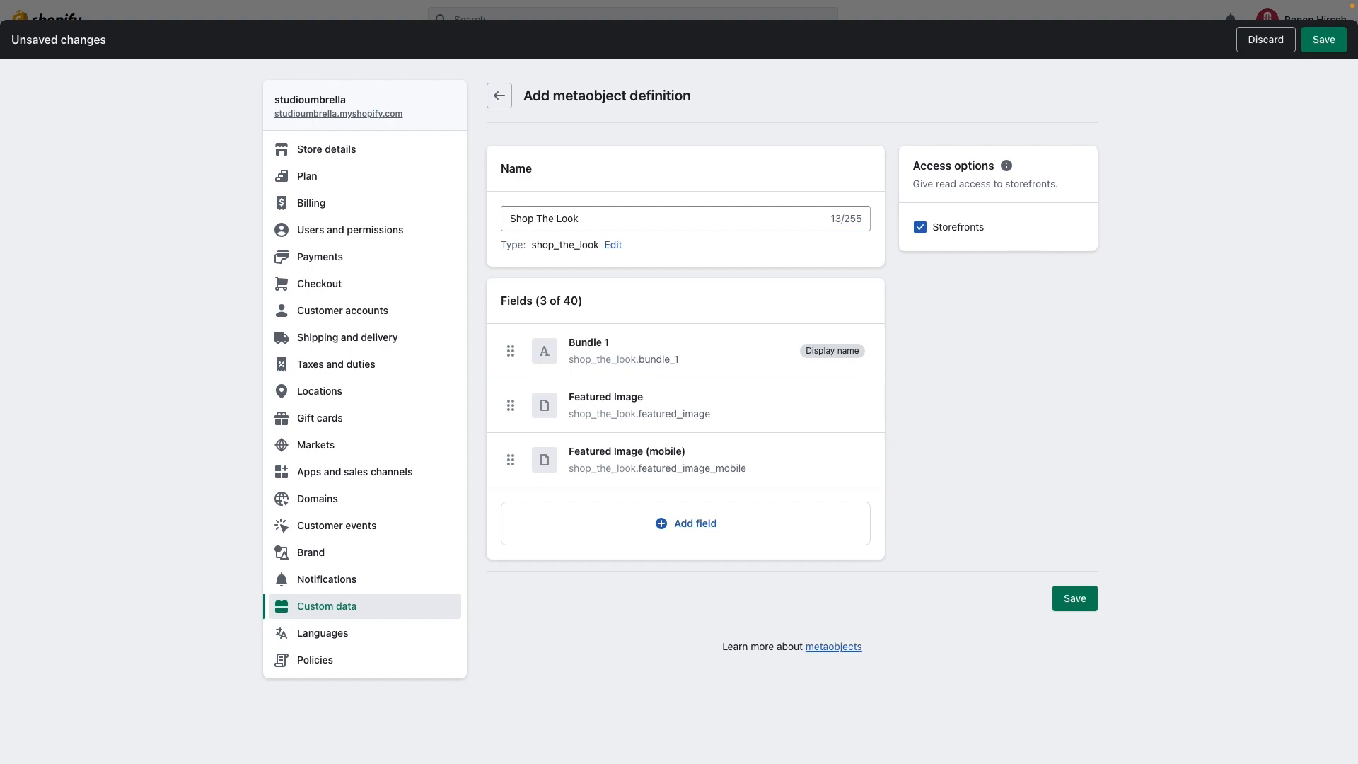
# Add a product field named Product_1 to the definition, holding one product.
pyautogui.click(756, 532)
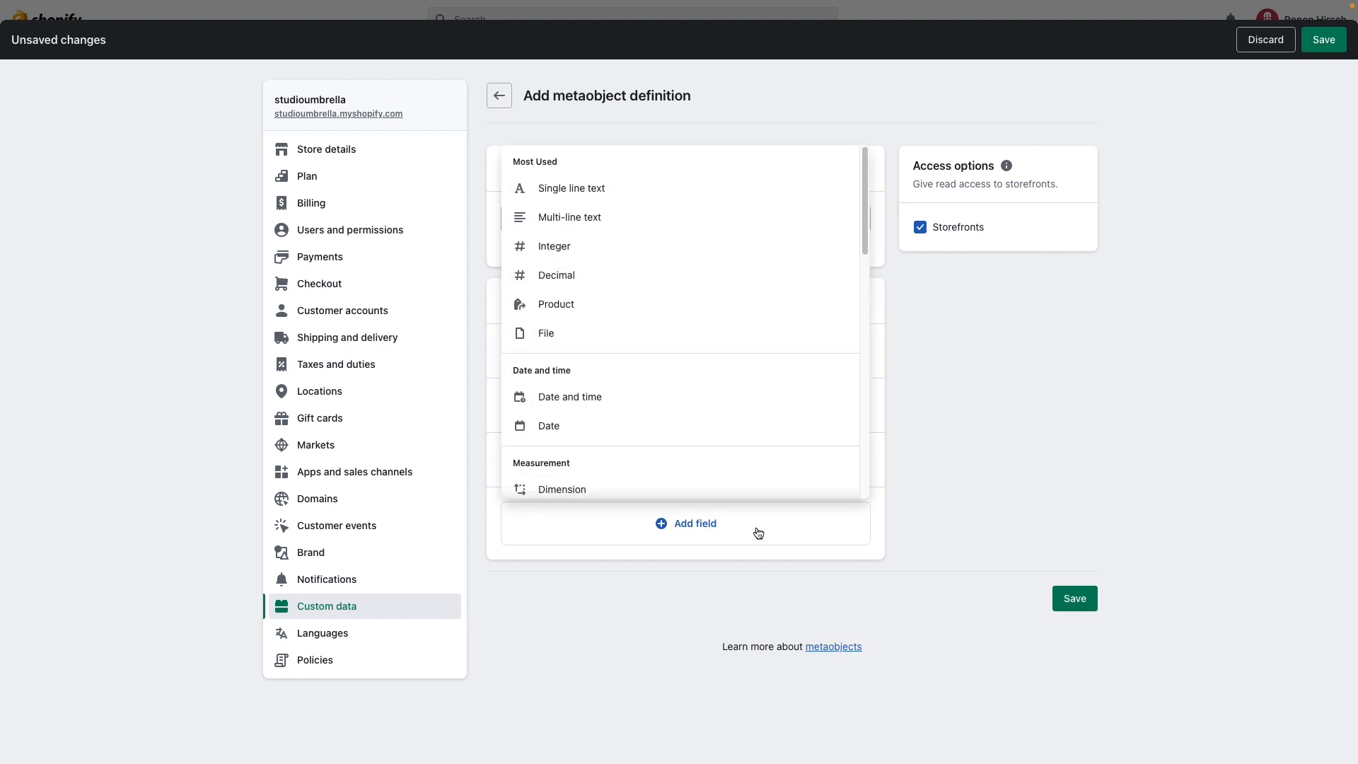
pyautogui.click(580, 313)
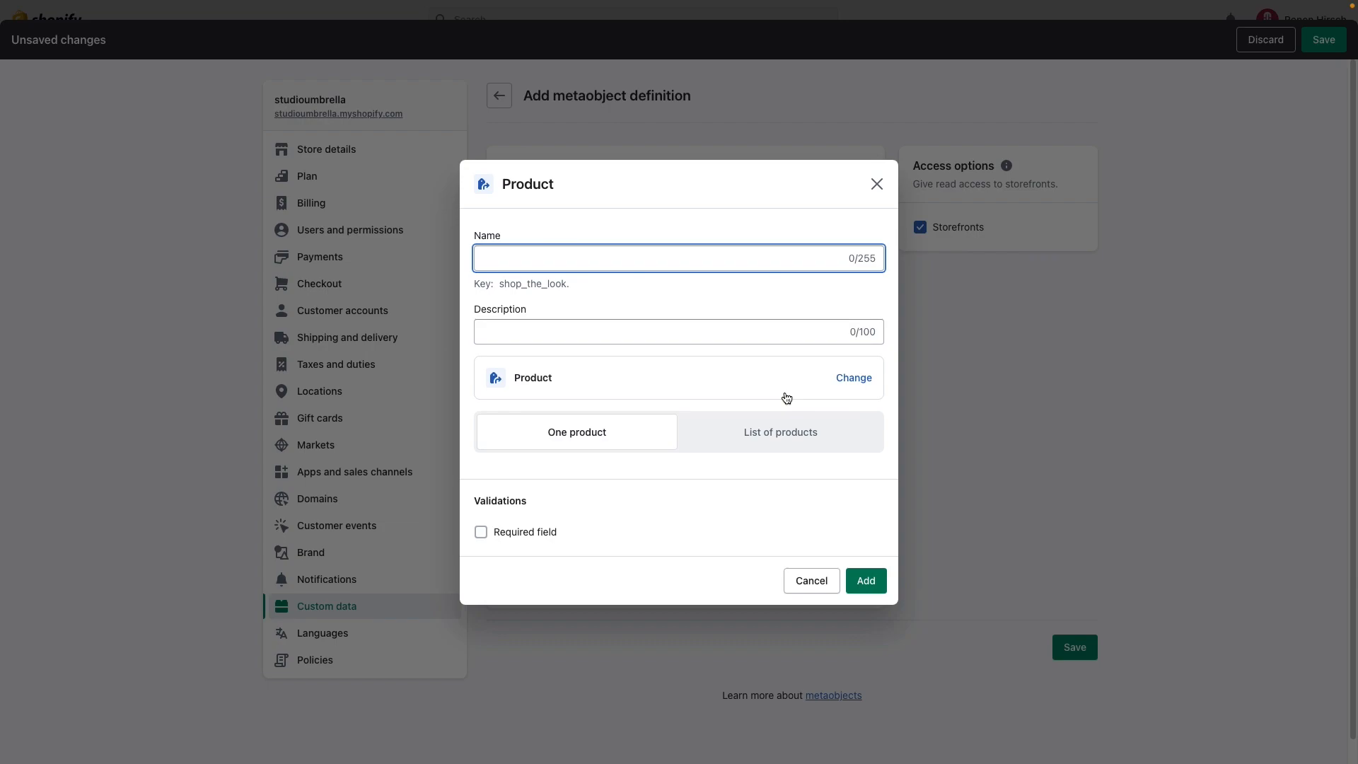
pyautogui.write('Product')
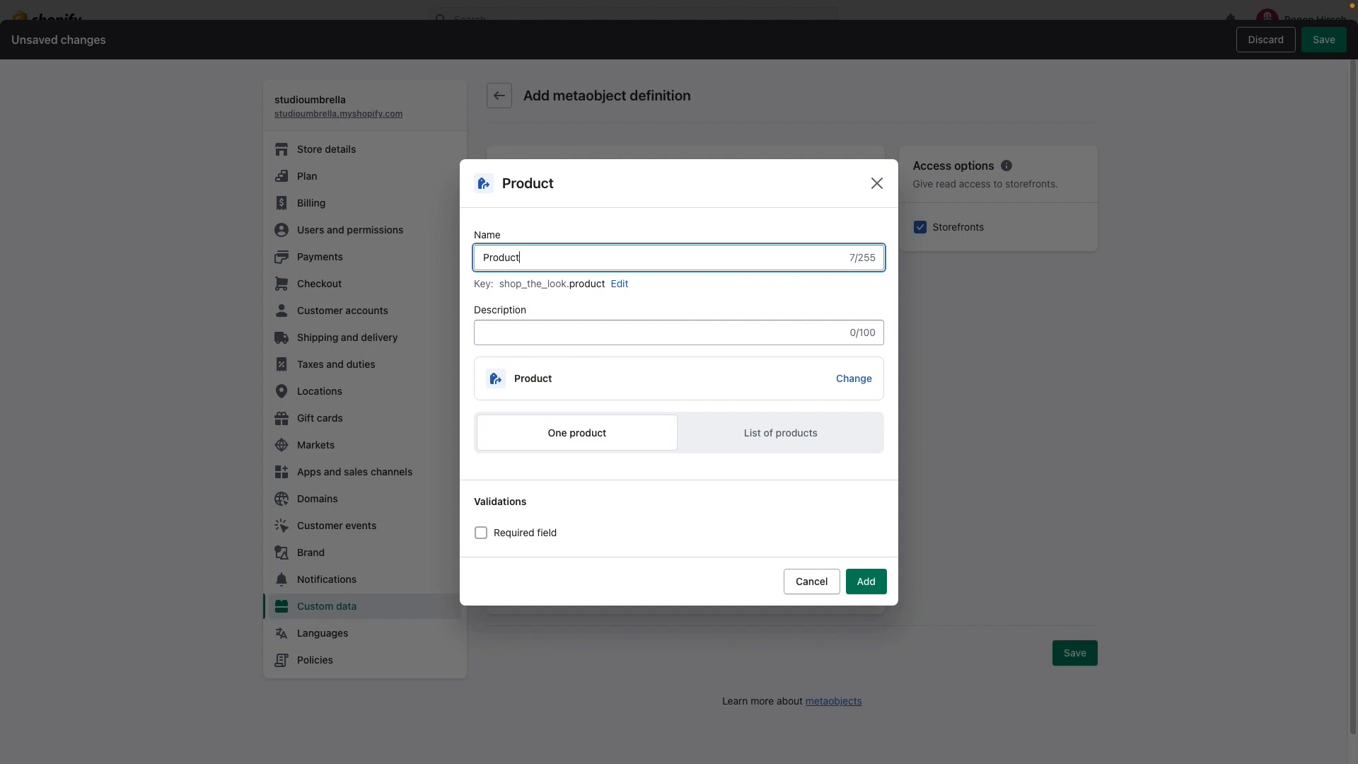
pyautogui.write('_1')
pyautogui.press('BackSpace')
pyautogui.hotkey('ctrl', 'a')
pyautogui.click(557, 260)
pyautogui.write('1')
pyautogui.click(872, 584)
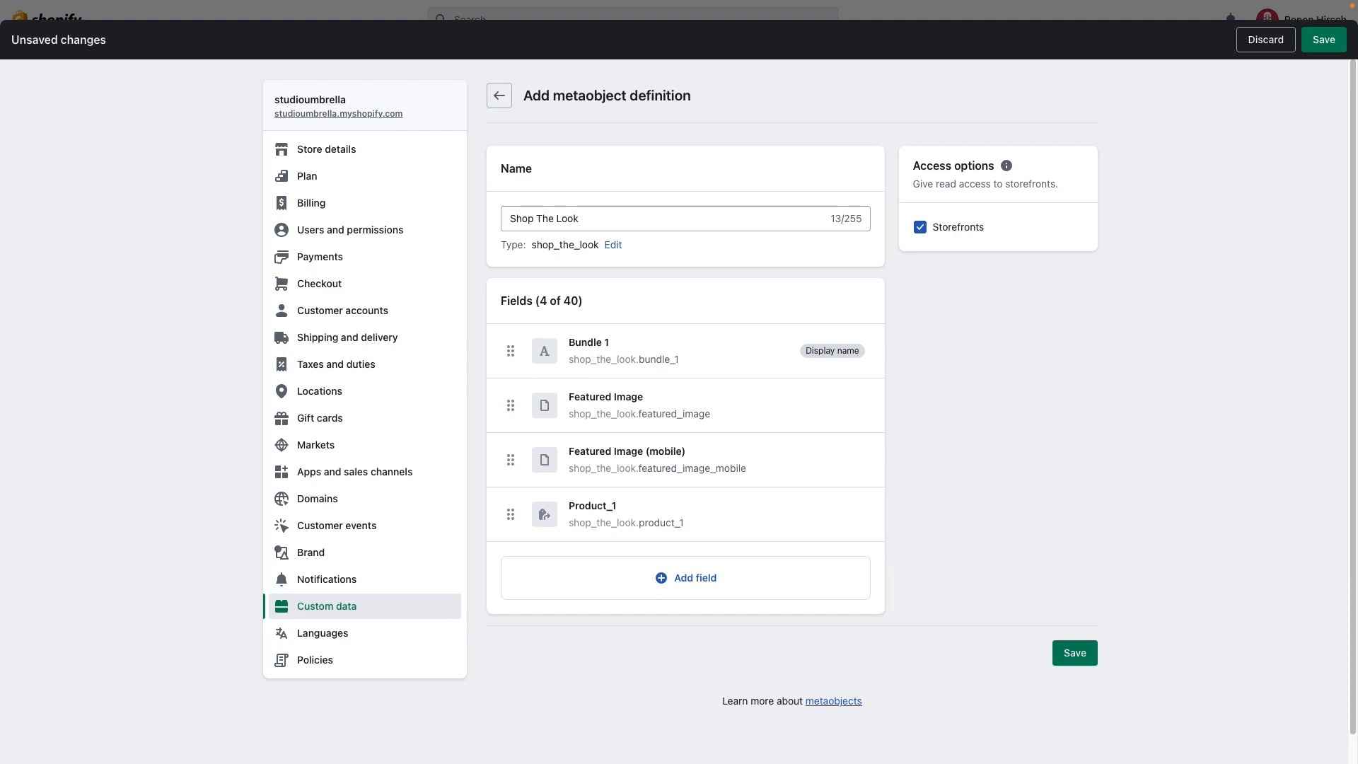
# Start another field of type single line text in the Shop The Look definition.
pyautogui.scroll(-1, 671, 577)
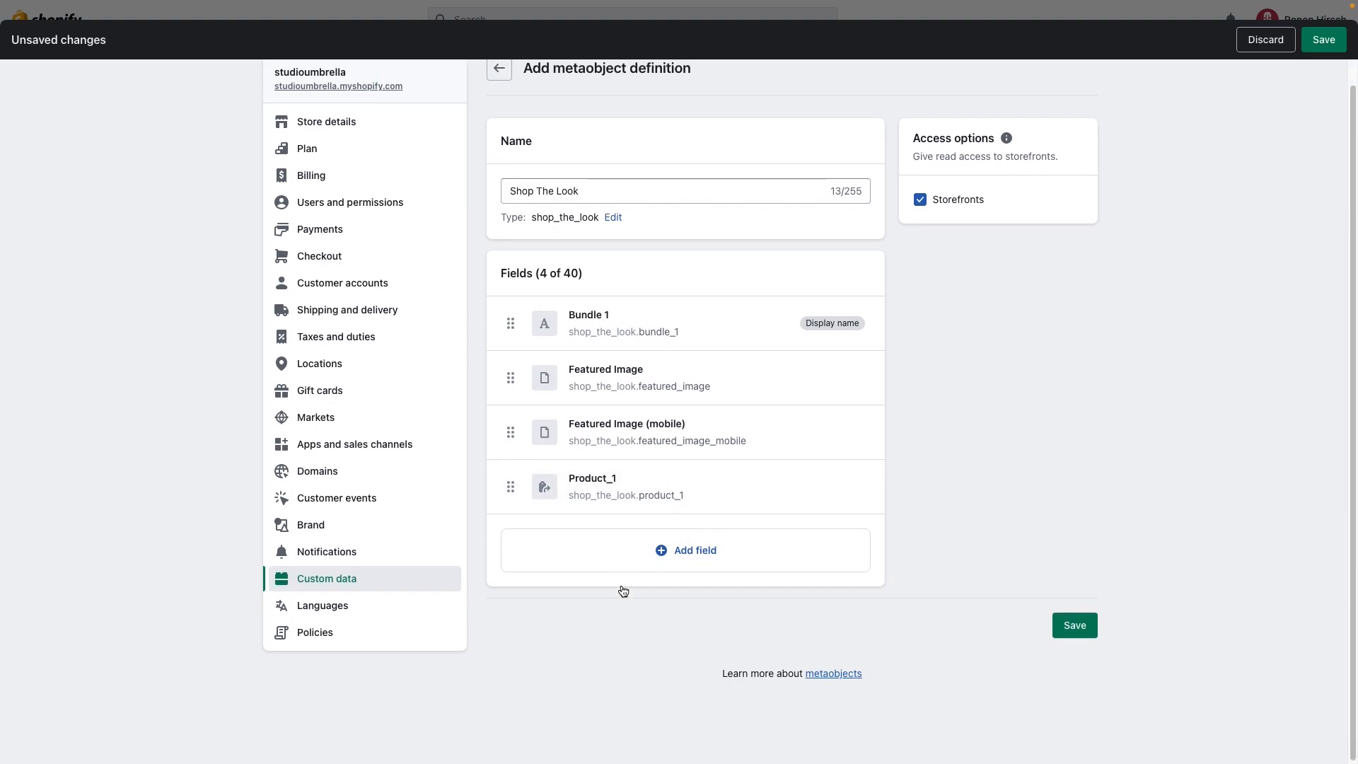
pyautogui.click(689, 559)
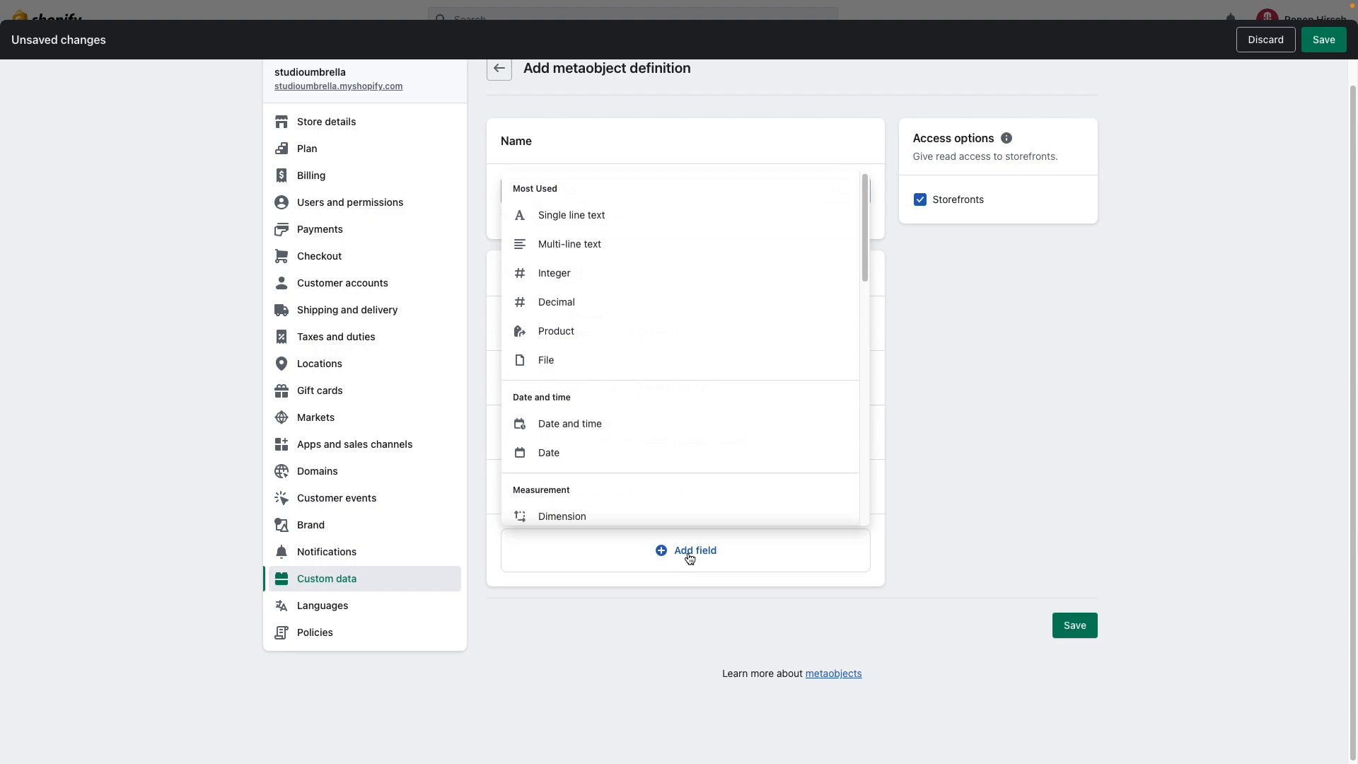
pyautogui.click(623, 215)
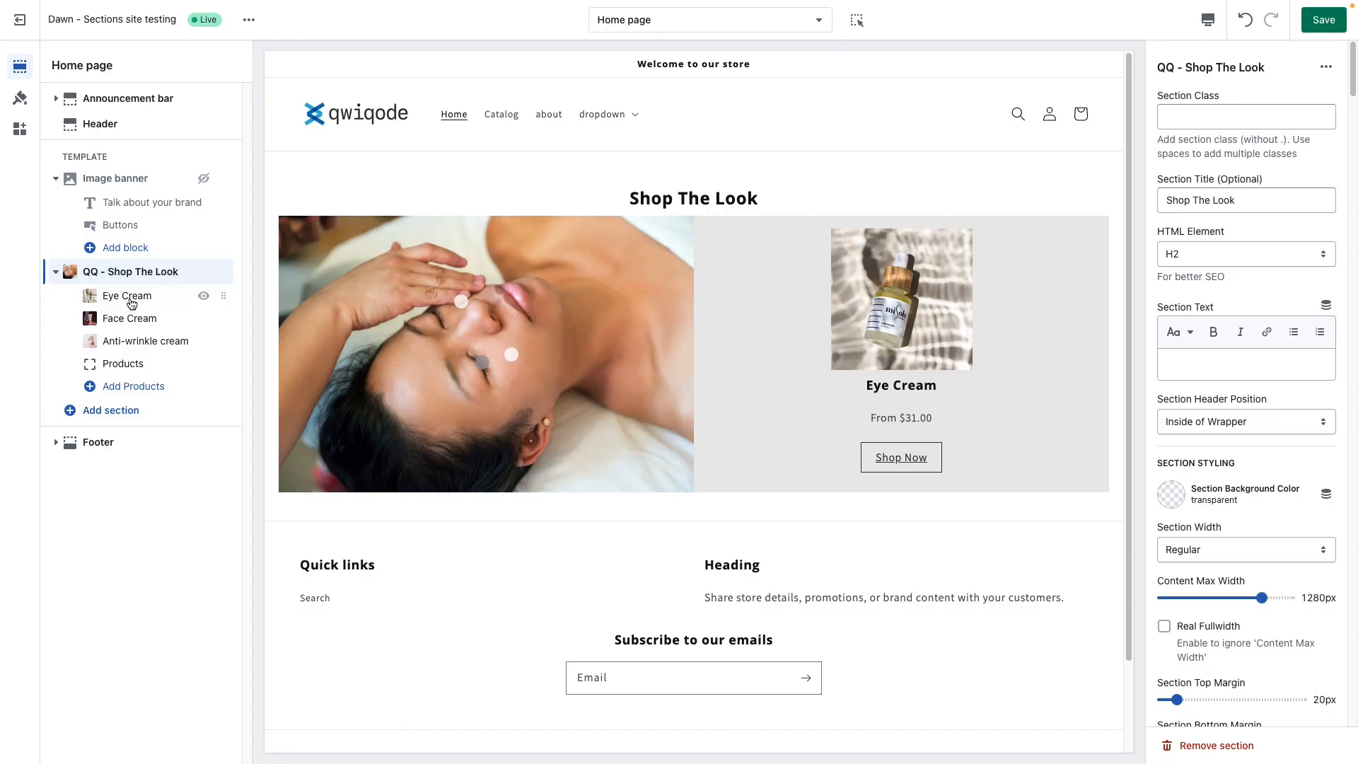
# Switch to the theme editor and set the Eye Cream block's horizontal dot position to 45%.
pyautogui.click(130, 297)
pyautogui.scroll(-3, 1235, 548)
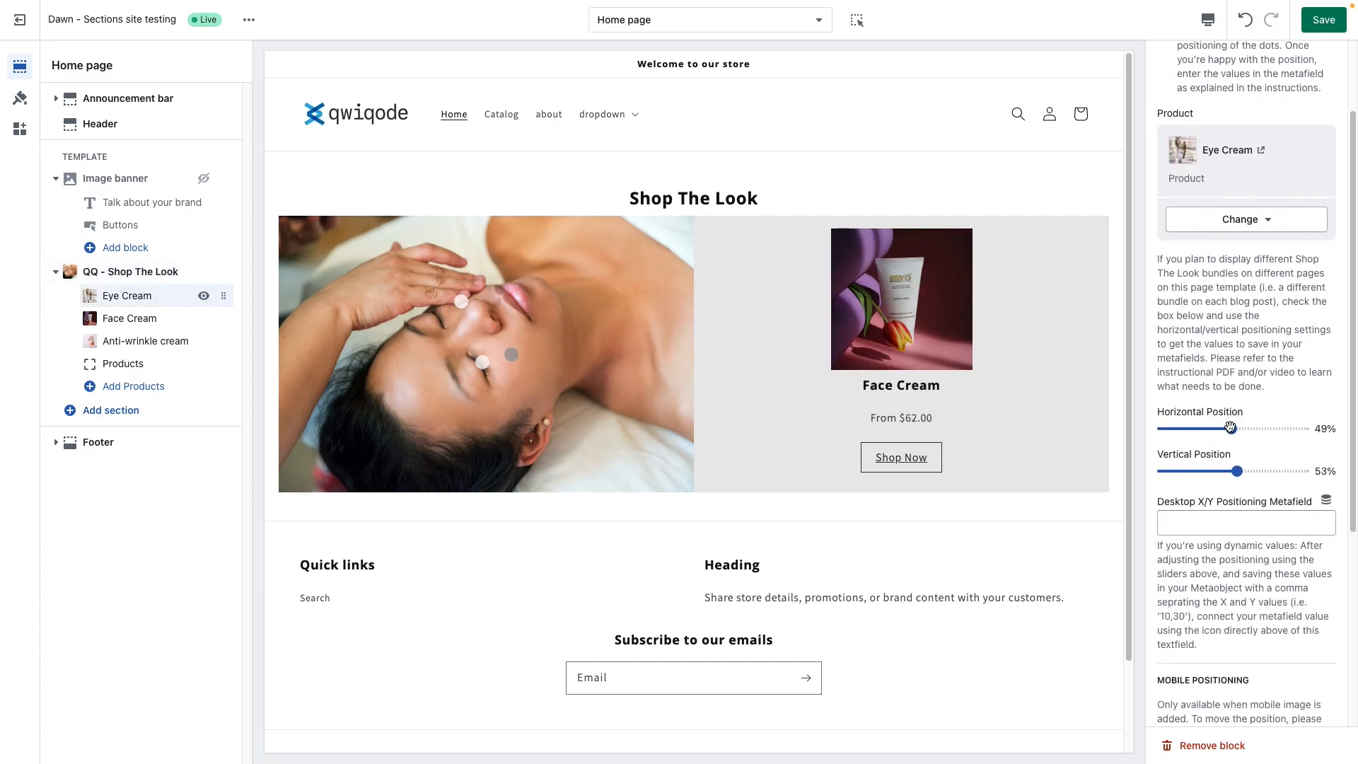
pyautogui.moveTo(1231, 427); pyautogui.dragTo(1196, 429)
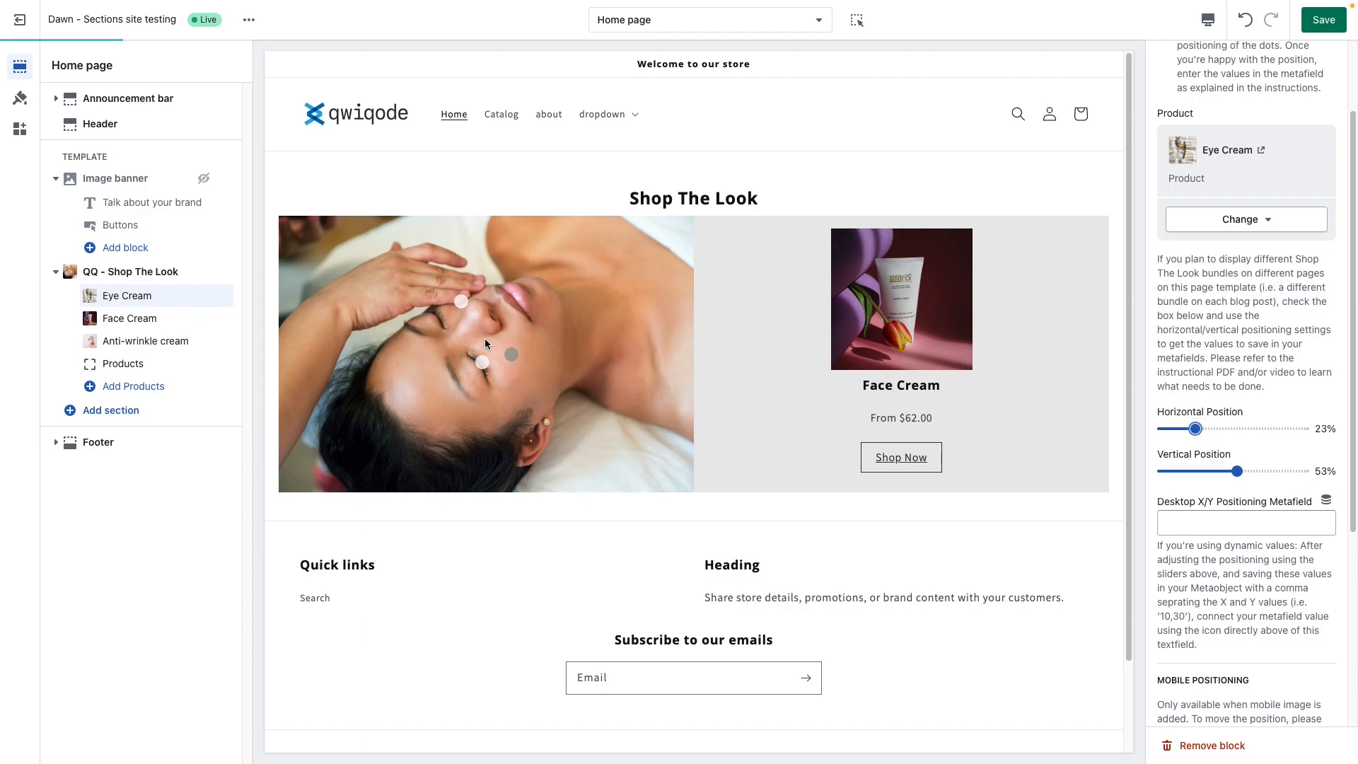
pyautogui.moveTo(1196, 428); pyautogui.dragTo(1226, 429)
pyautogui.doubleClick(1318, 430)
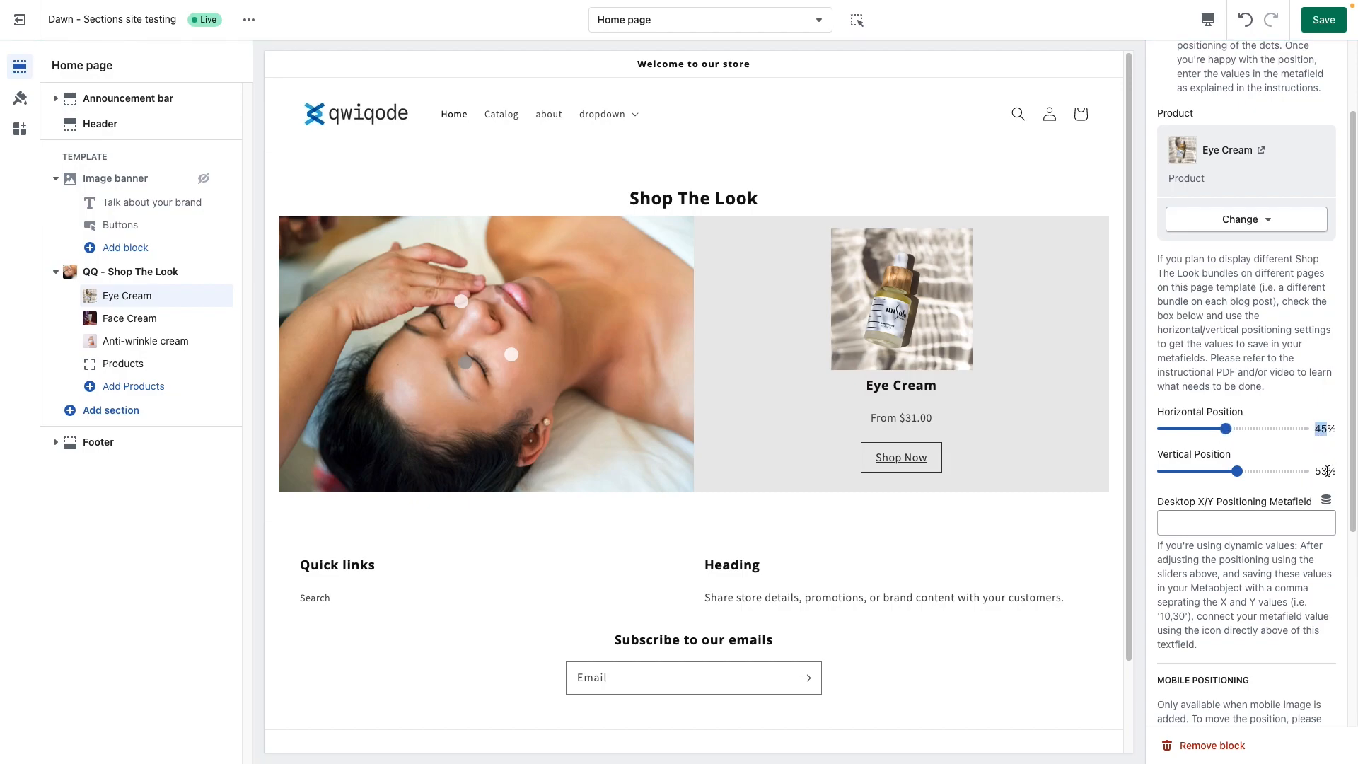
pyautogui.click(1225, 520)
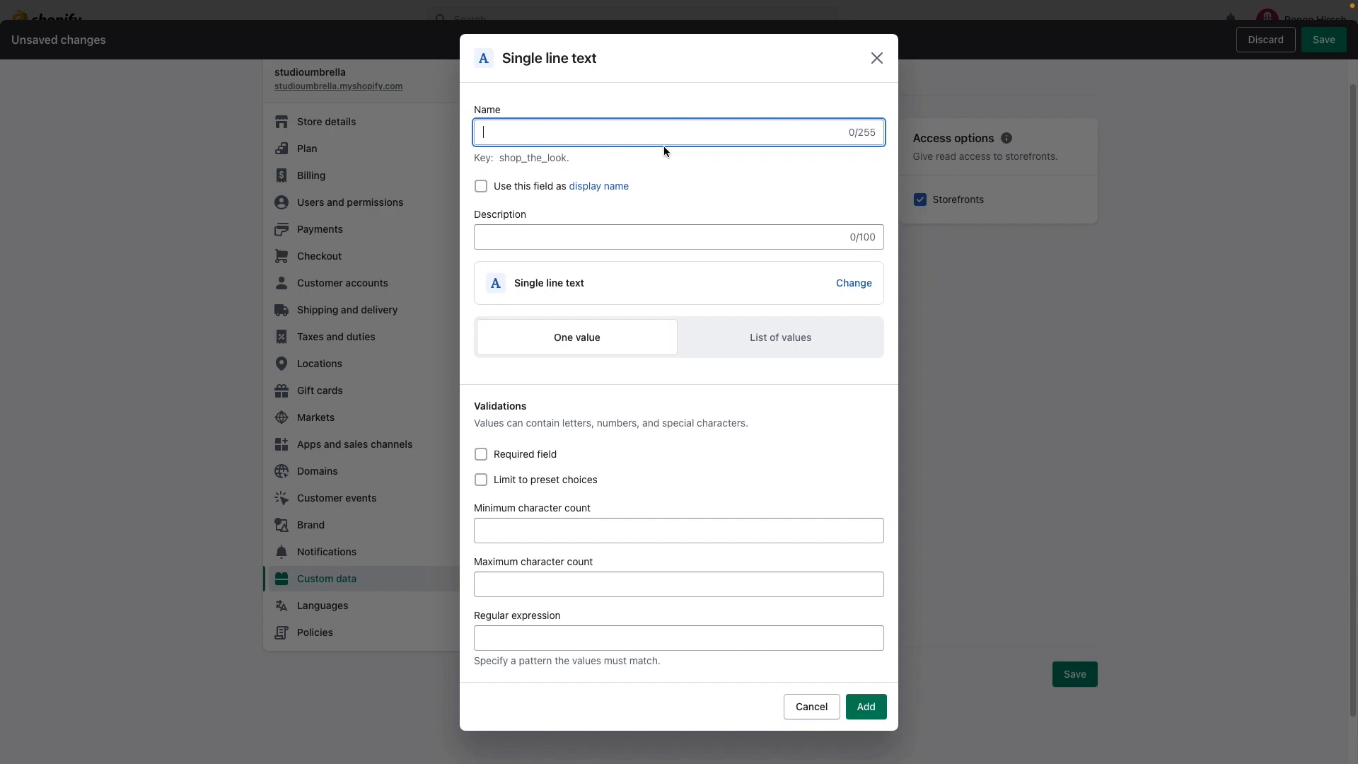
# Return to the metaobject definition in the Shopify admin and add the open single line text field as desktop_xy_1.
pyautogui.write('de')
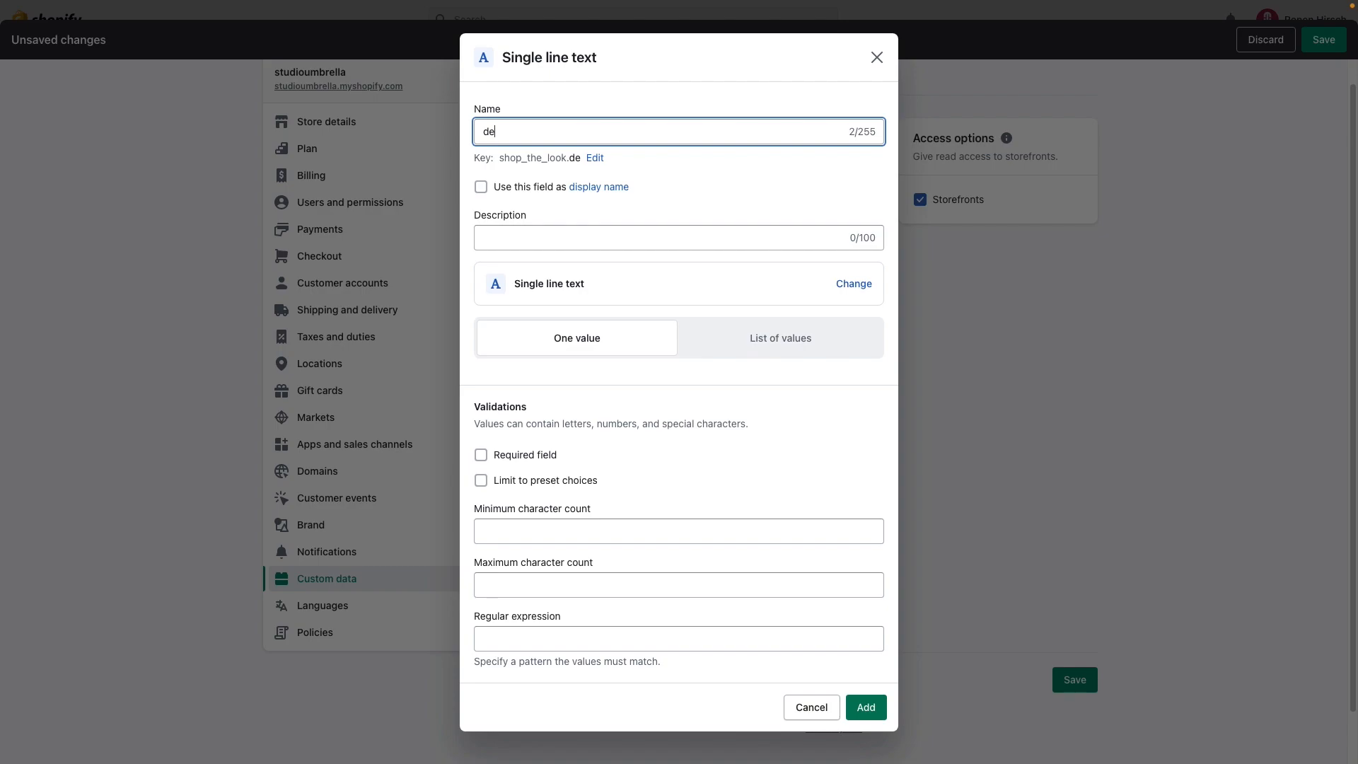
pyautogui.write('sktop_1xy_1')
pyautogui.click(866, 709)
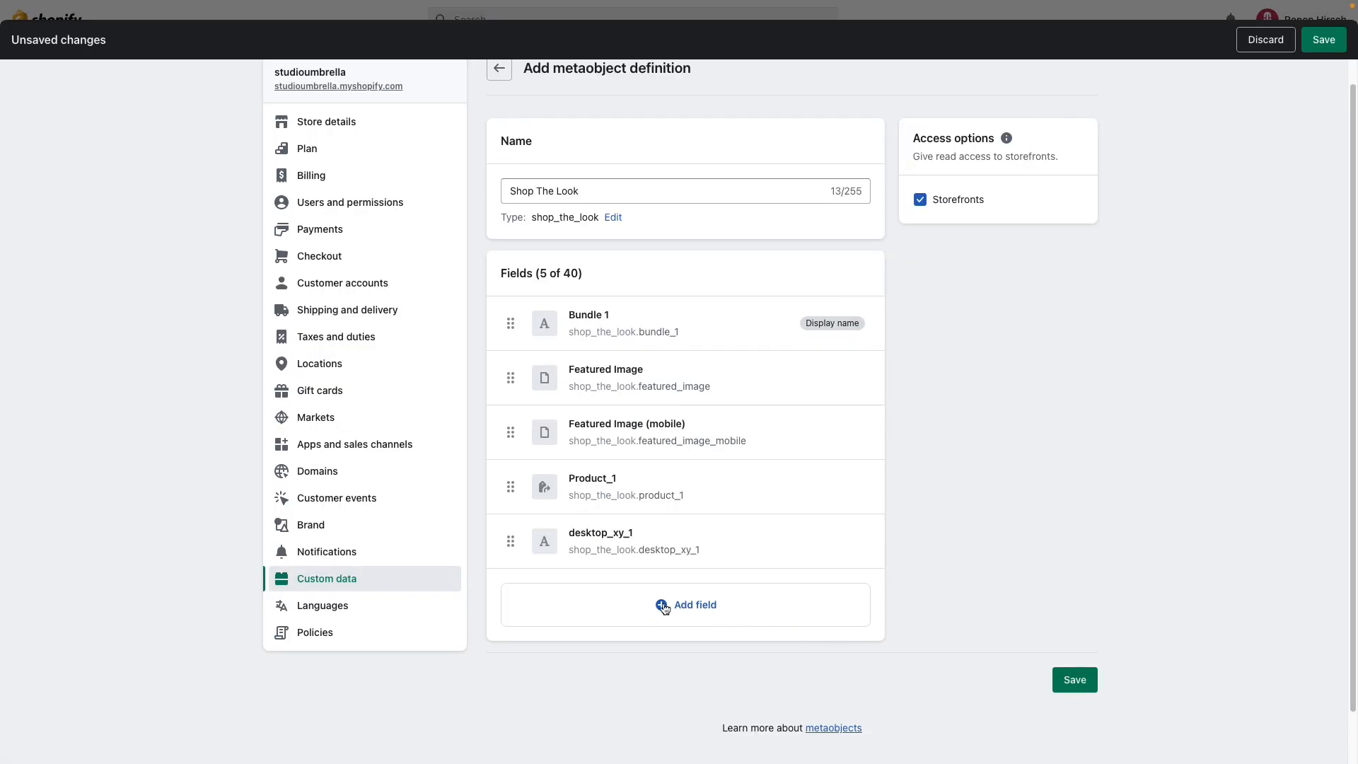
# Add a single line text field named mobile_xy_1 to the Shop The Look definition.
pyautogui.click(694, 606)
pyautogui.click(597, 270)
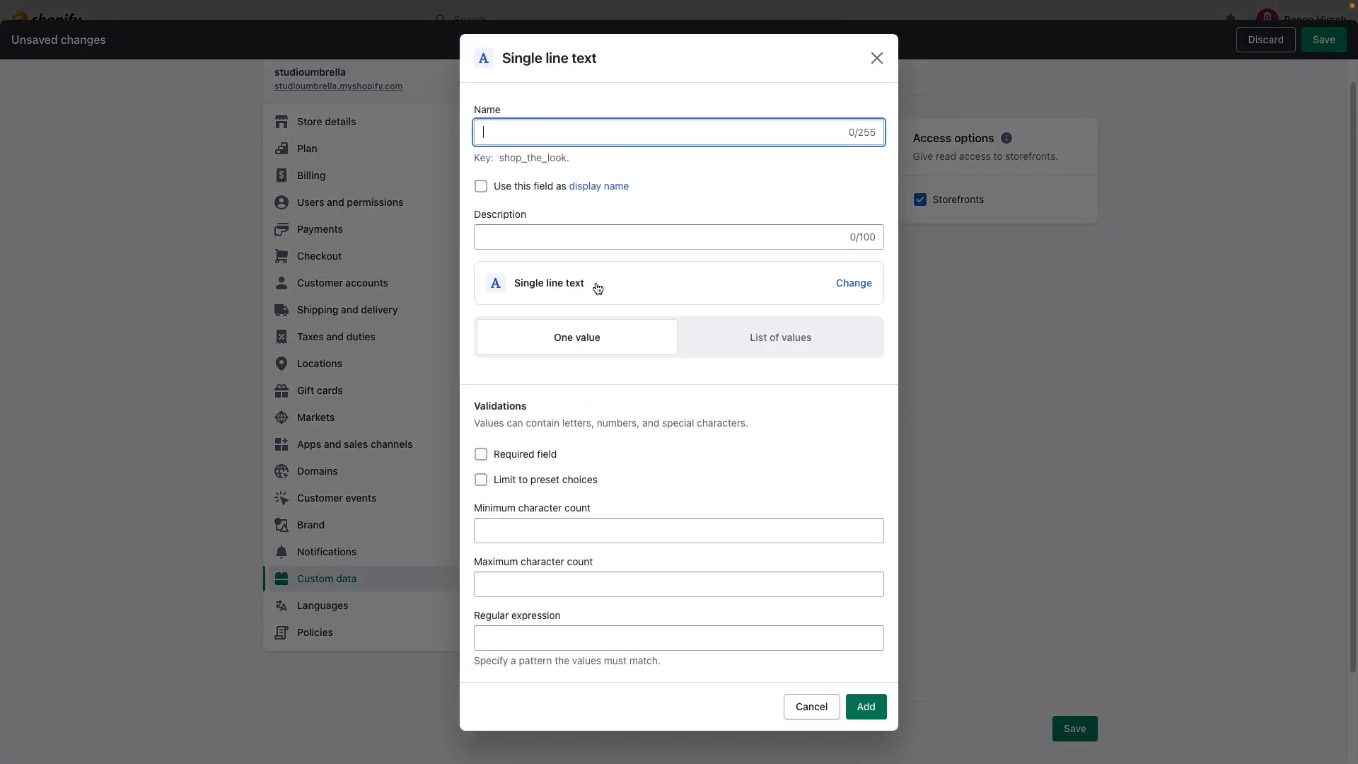
pyautogui.write('mobile')
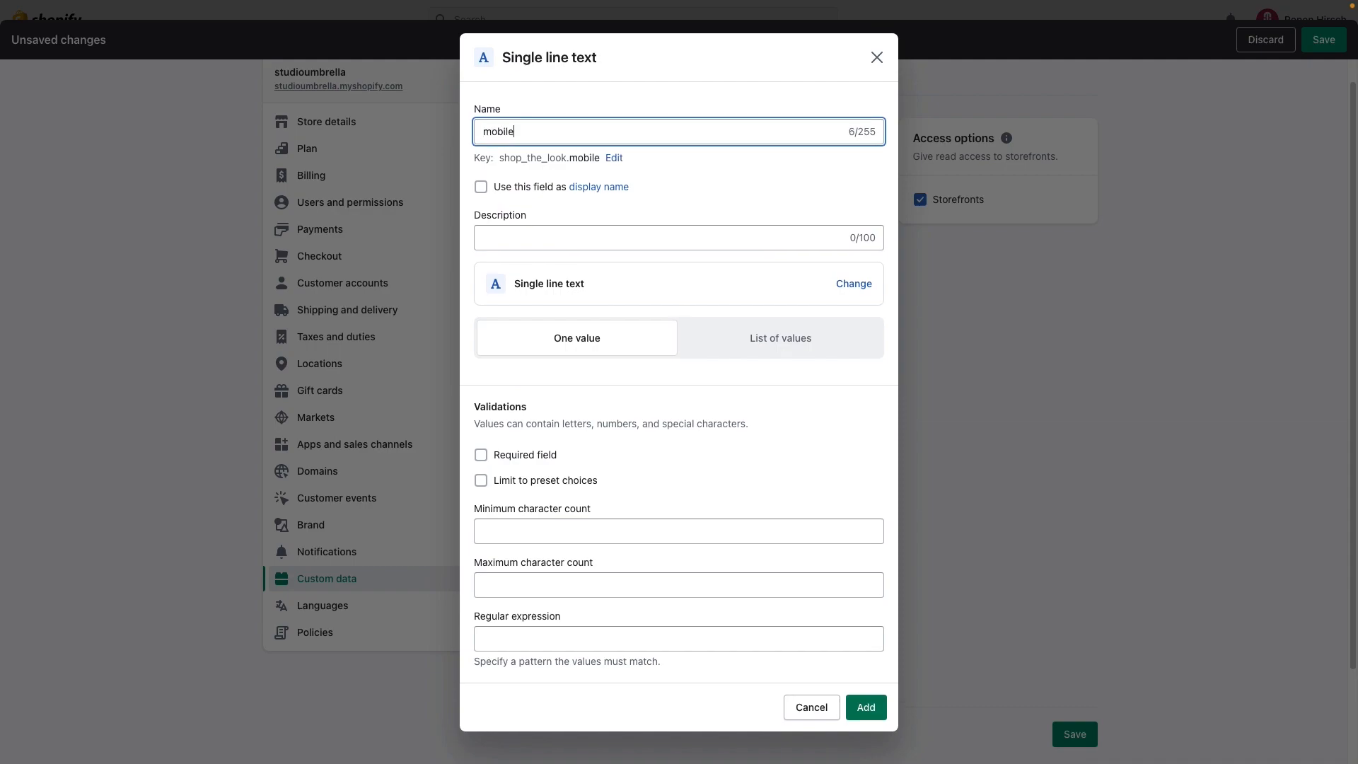
pyautogui.write('_xy_1')
pyautogui.click(874, 714)
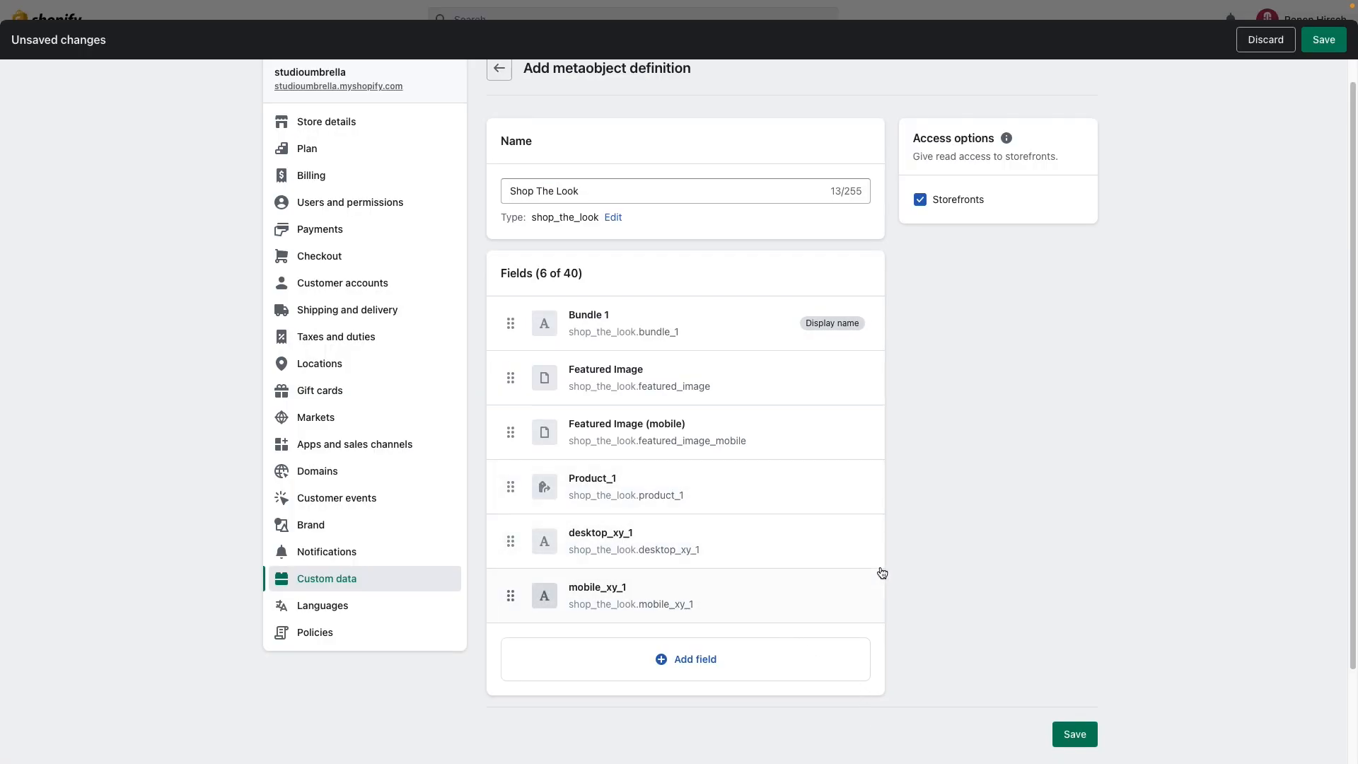
# Add a product field named "Product _2", holding one product, to the Shop The Look definition.
pyautogui.scroll(-1, 778, 576)
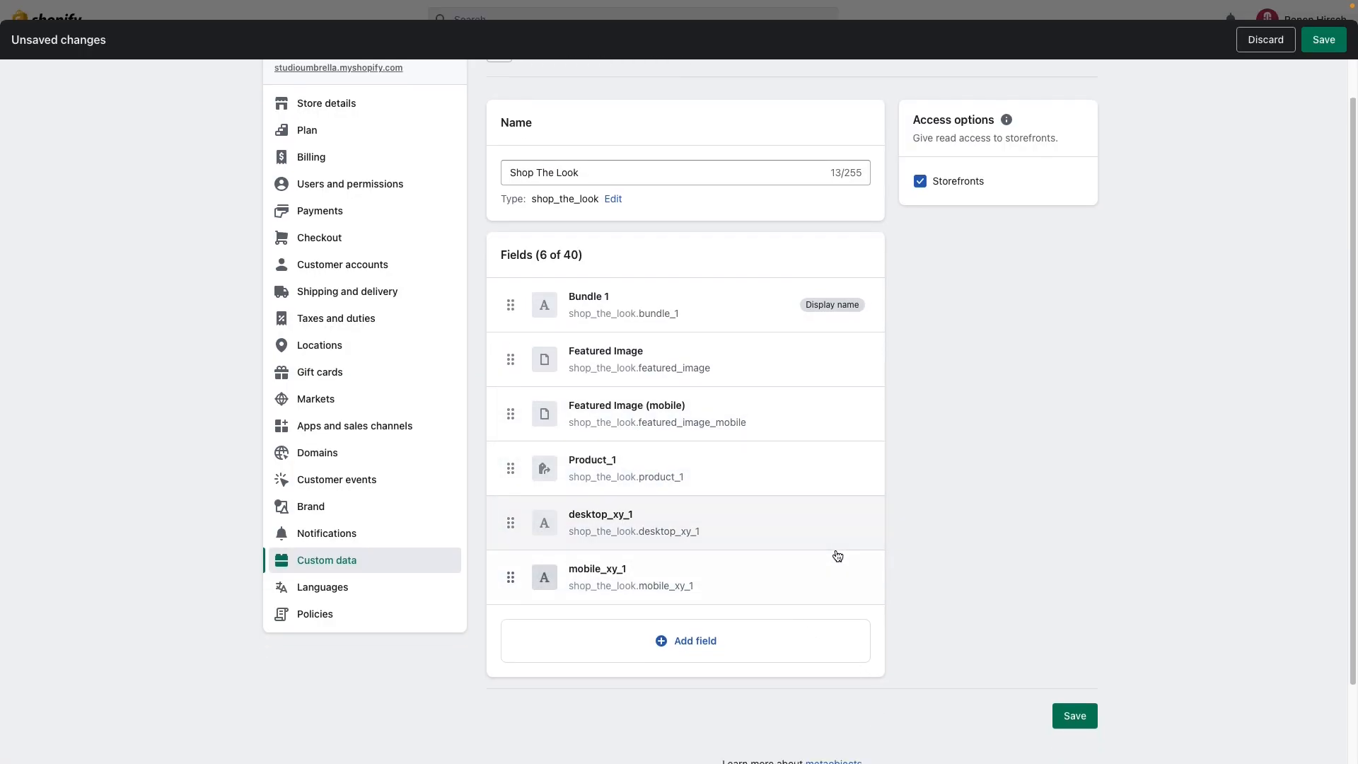
pyautogui.scroll(-1, 803, 559)
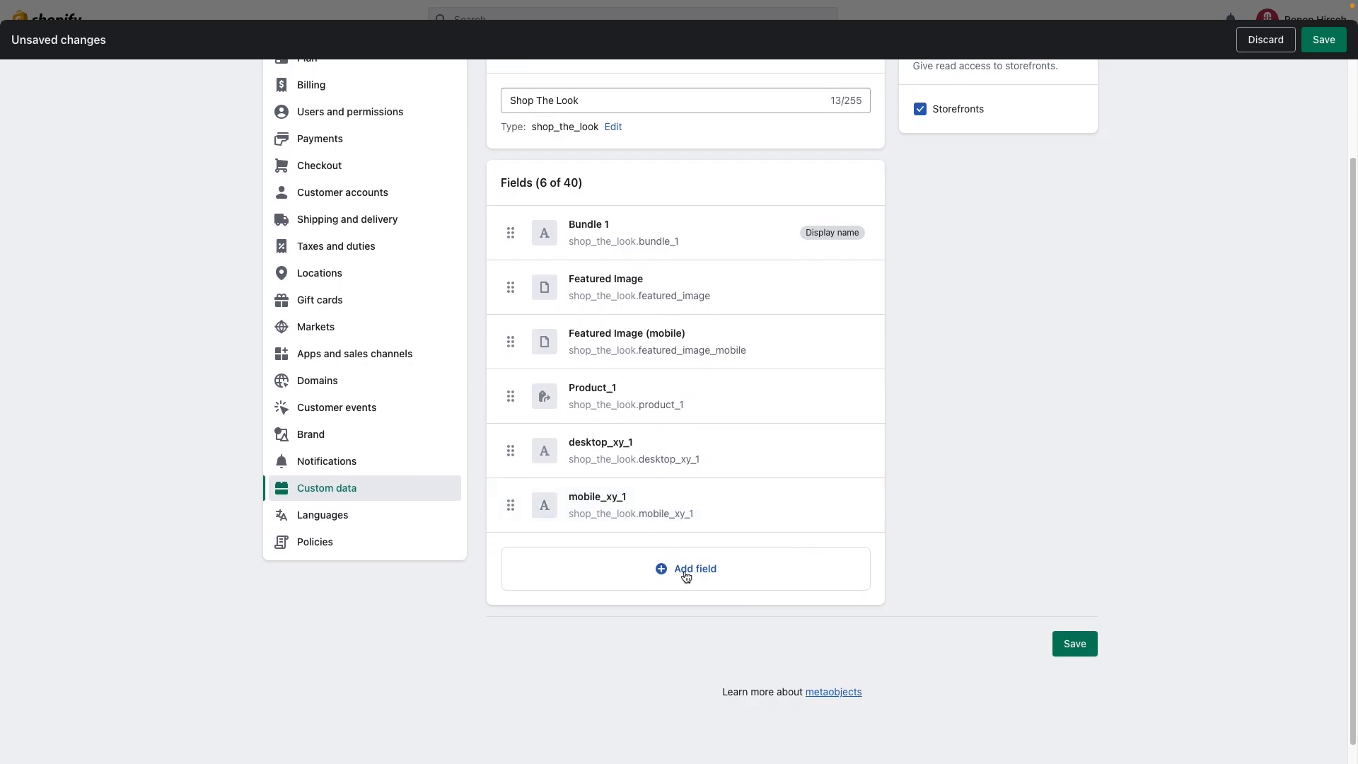
pyautogui.click(685, 571)
pyautogui.click(613, 348)
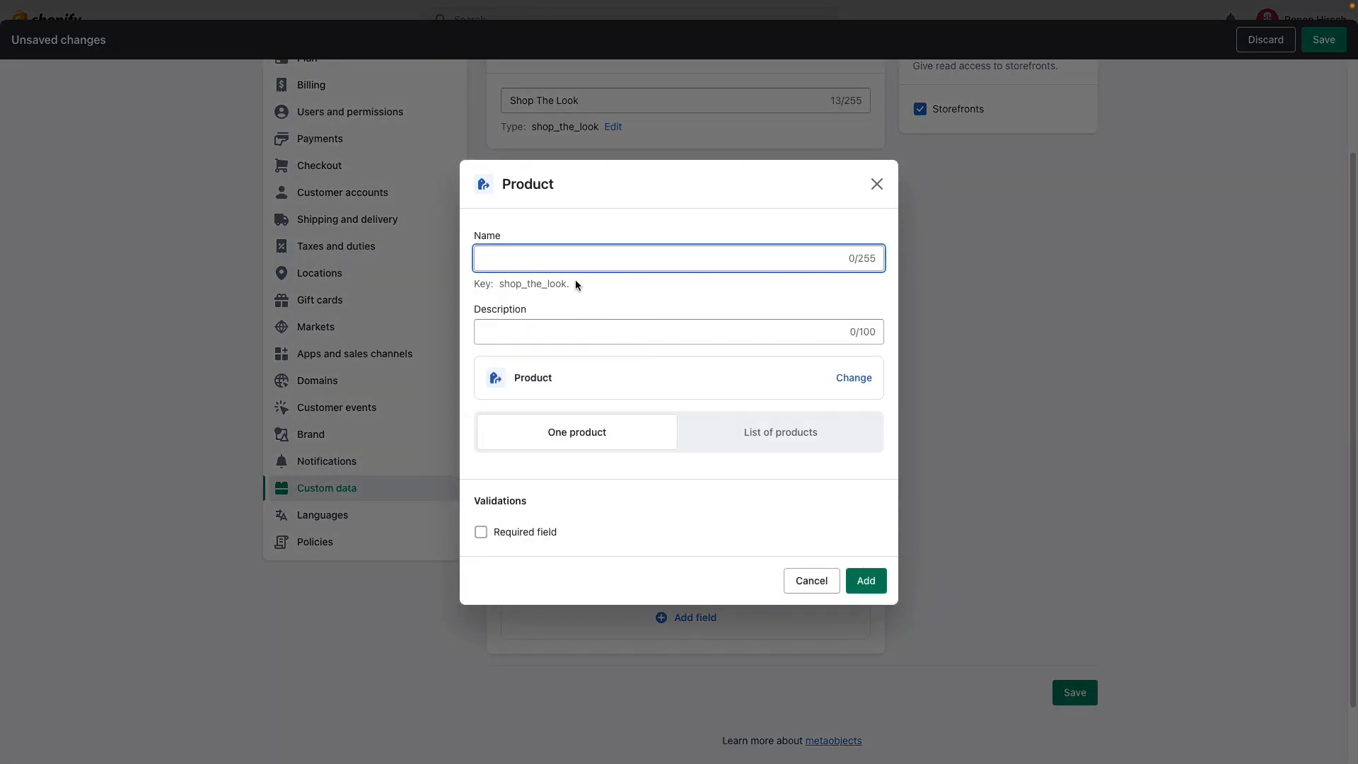
pyautogui.write('Product _2')
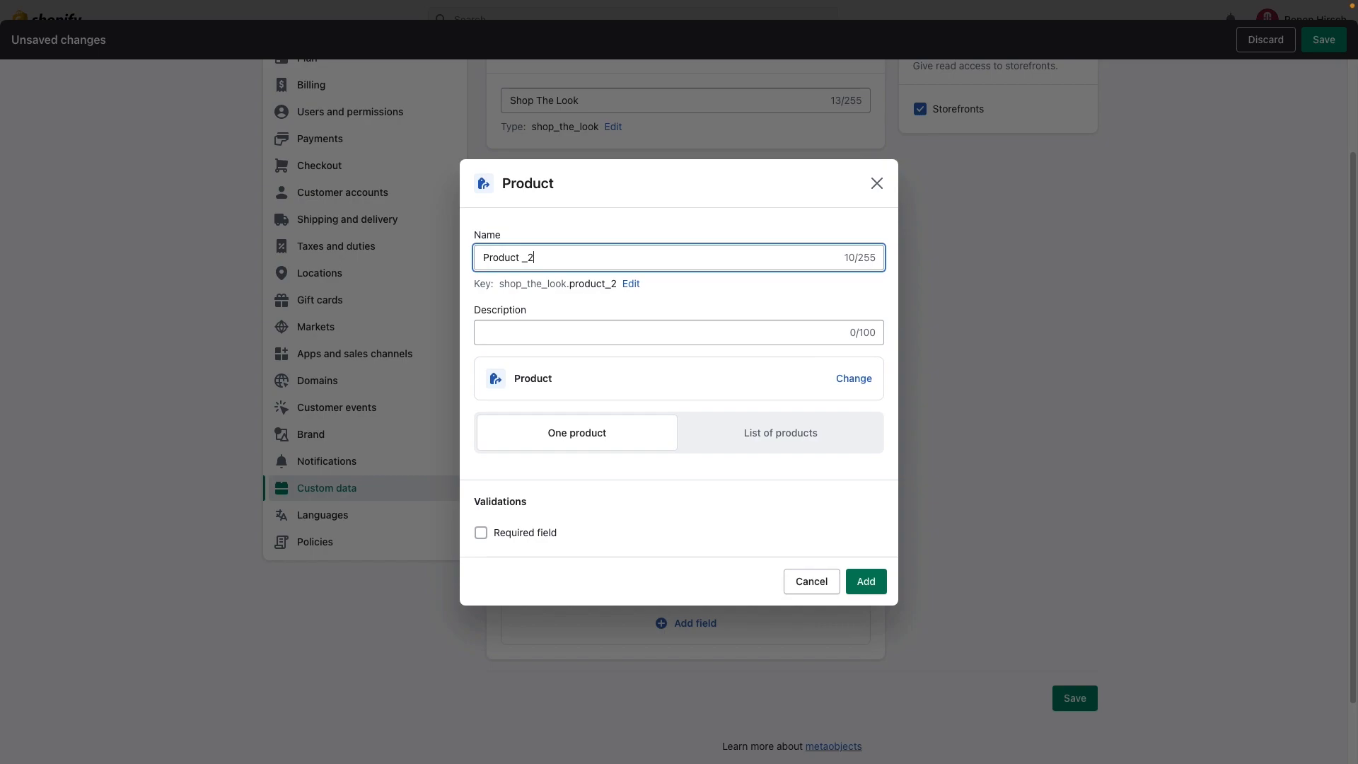
pyautogui.click(866, 581)
# Add a single line text field named desktop_xy_2 to the definition for the second product's desktop position.
pyautogui.click(672, 626)
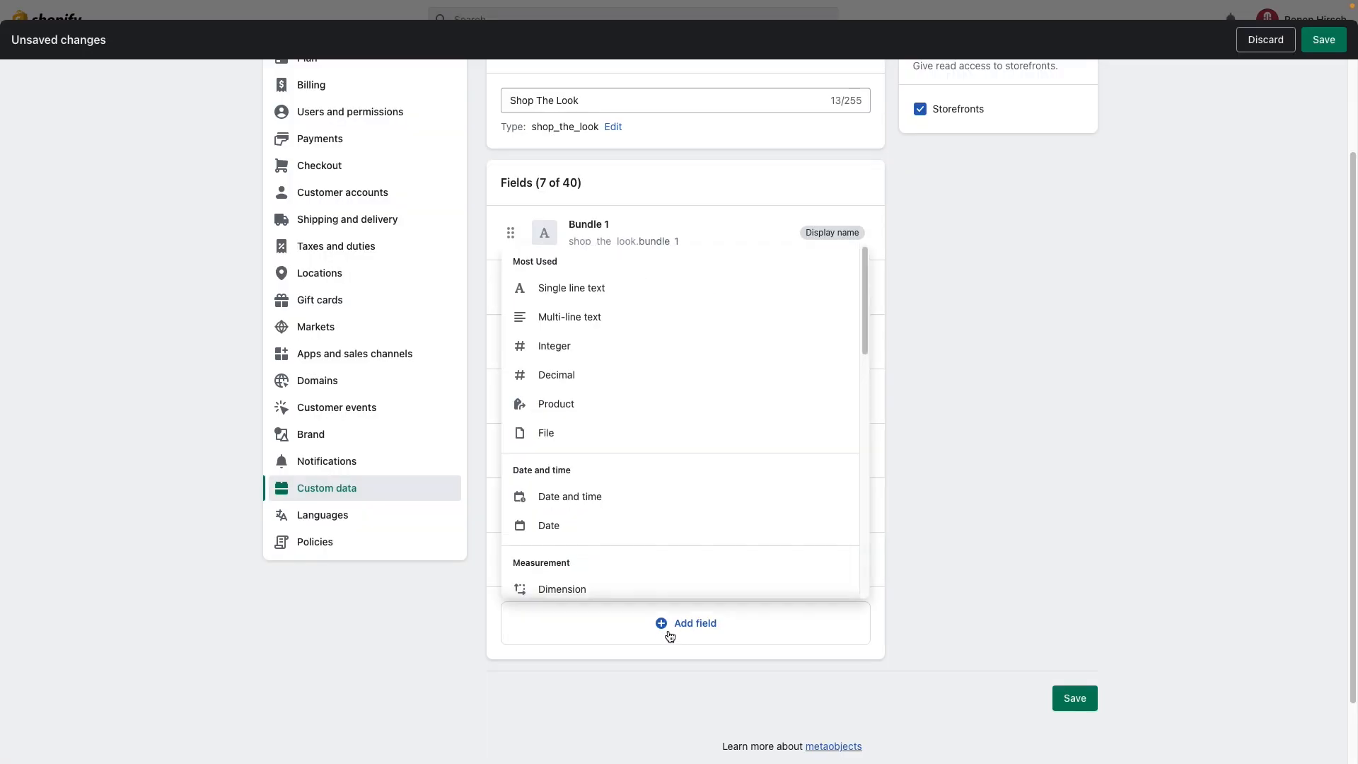
pyautogui.click(593, 288)
pyautogui.write('desktop_xy_2')
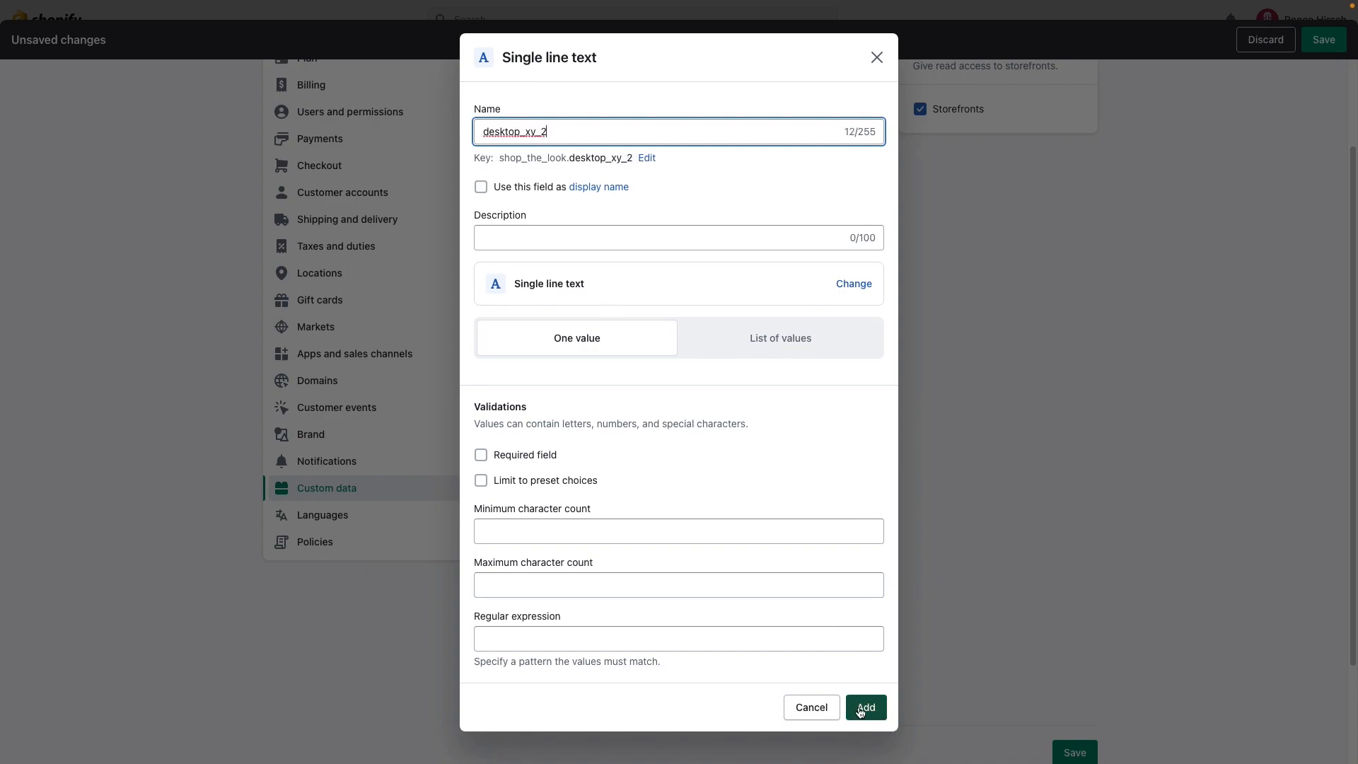
pyautogui.click(861, 712)
# Add a single line text field named mobile_xy_2 to the definition for the second product's mobile position.
pyautogui.click(661, 683)
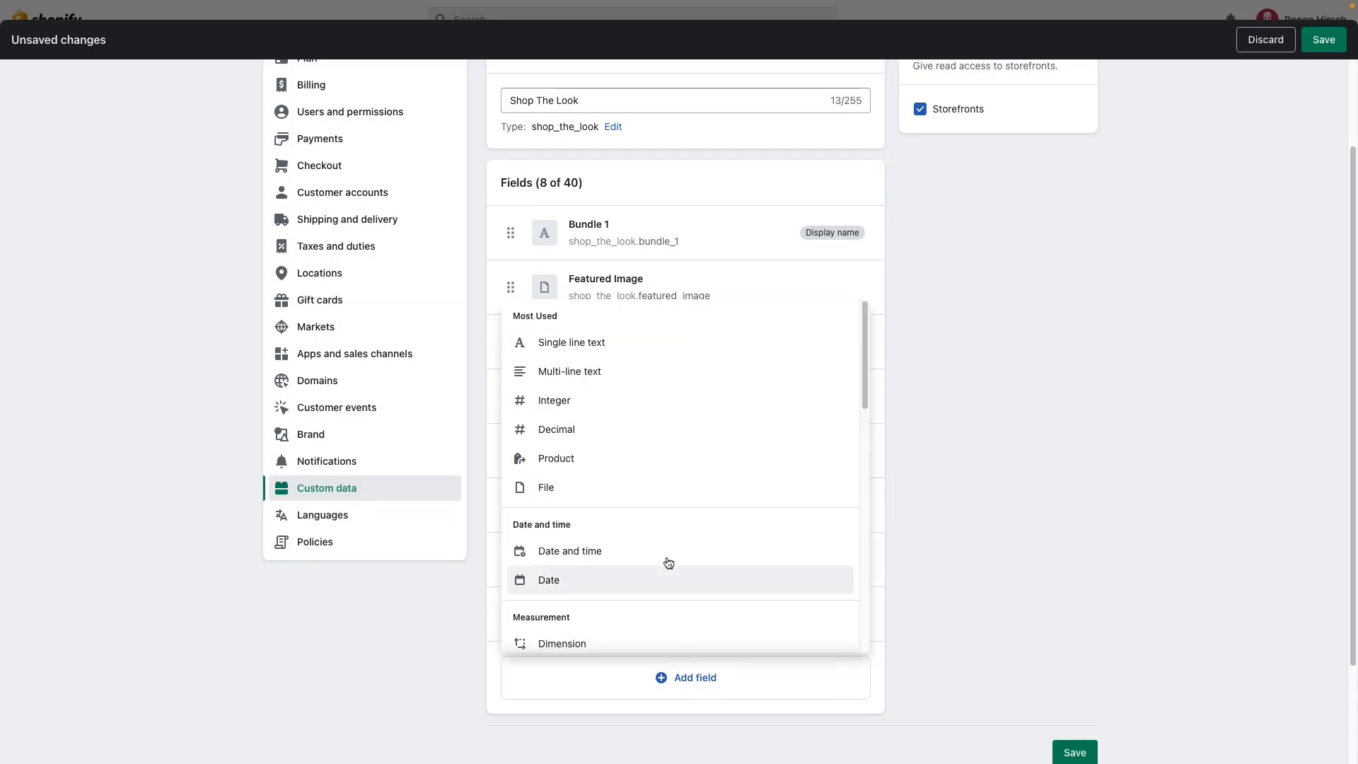
pyautogui.click(620, 344)
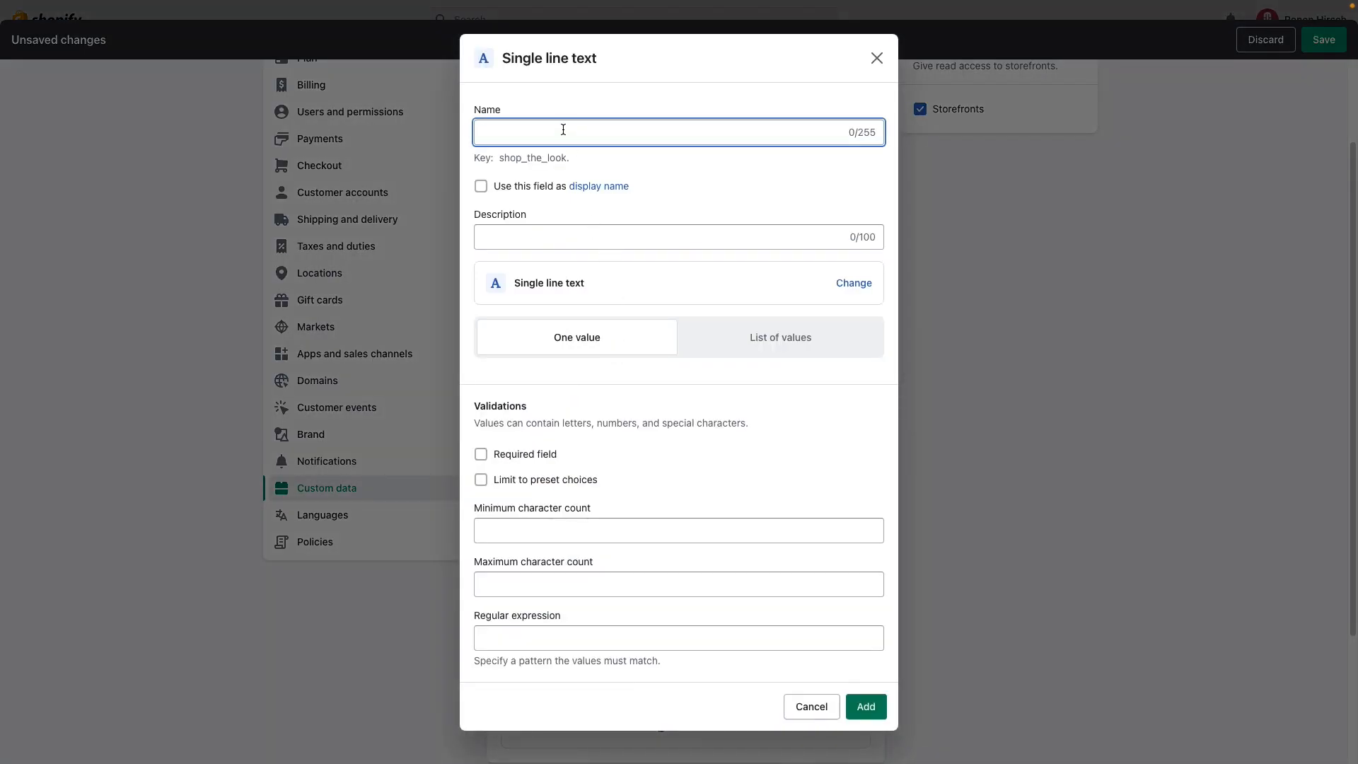
pyautogui.write('mobile_x')
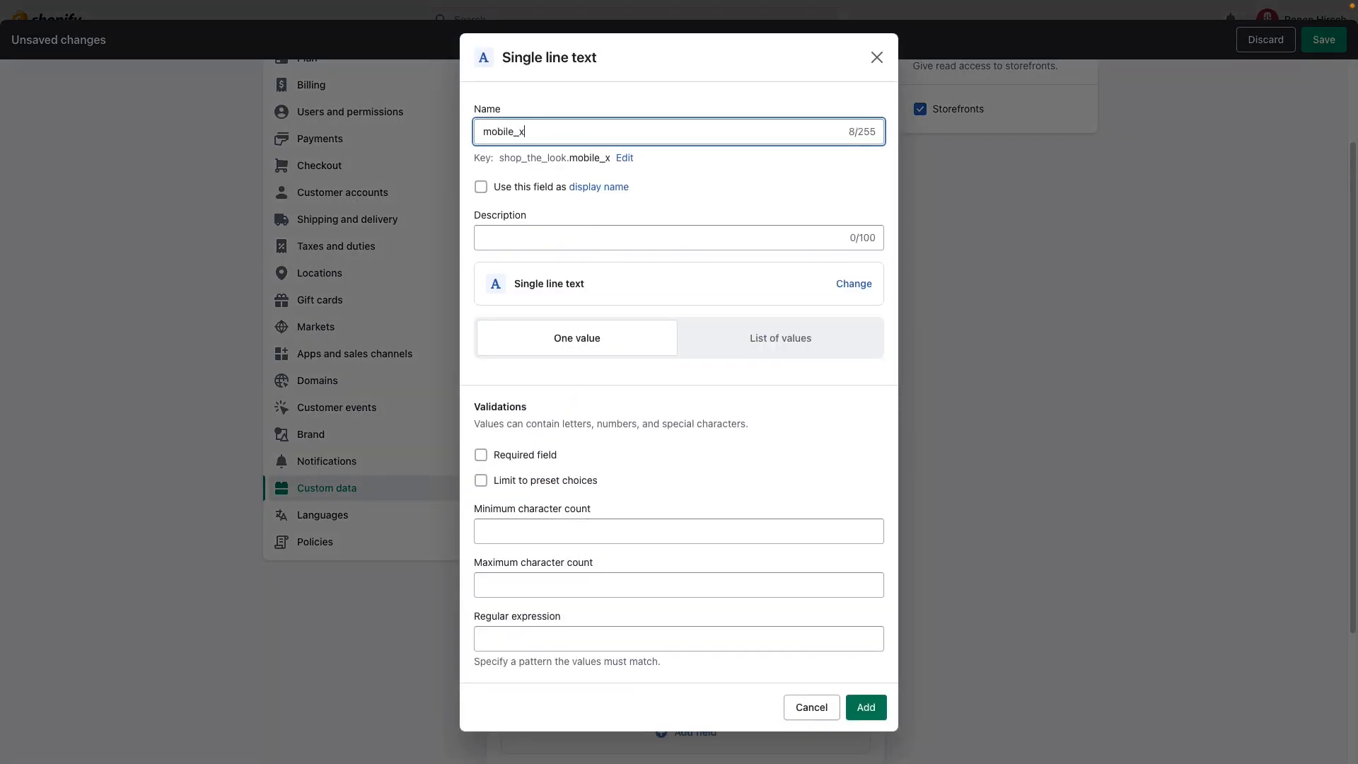
pyautogui.write('y_2')
pyautogui.click(865, 707)
# Add a product field named "Proudct_3", holding one product, to the Shop The Look definition.
pyautogui.scroll(-2, 767, 649)
pyautogui.click(681, 590)
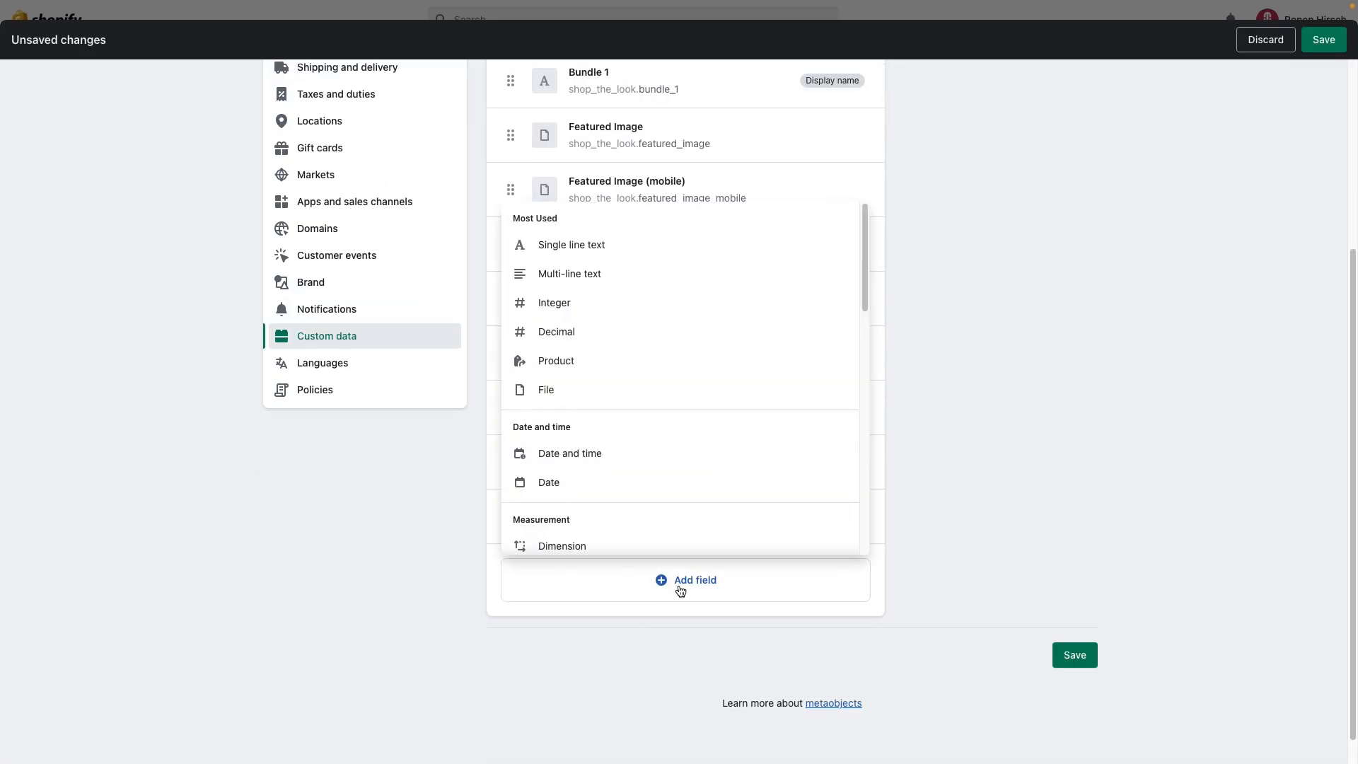
pyautogui.click(618, 359)
pyautogui.write('P')
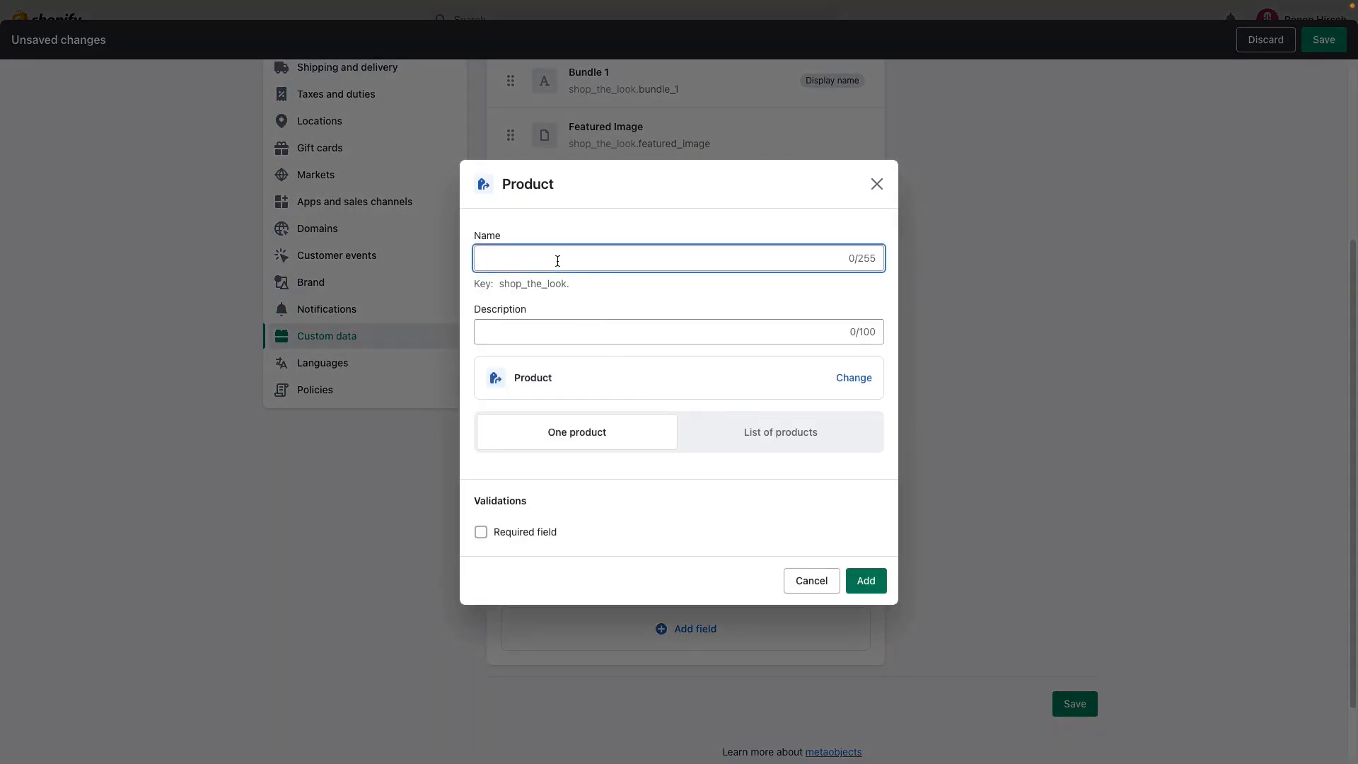
pyautogui.write('roudct_3')
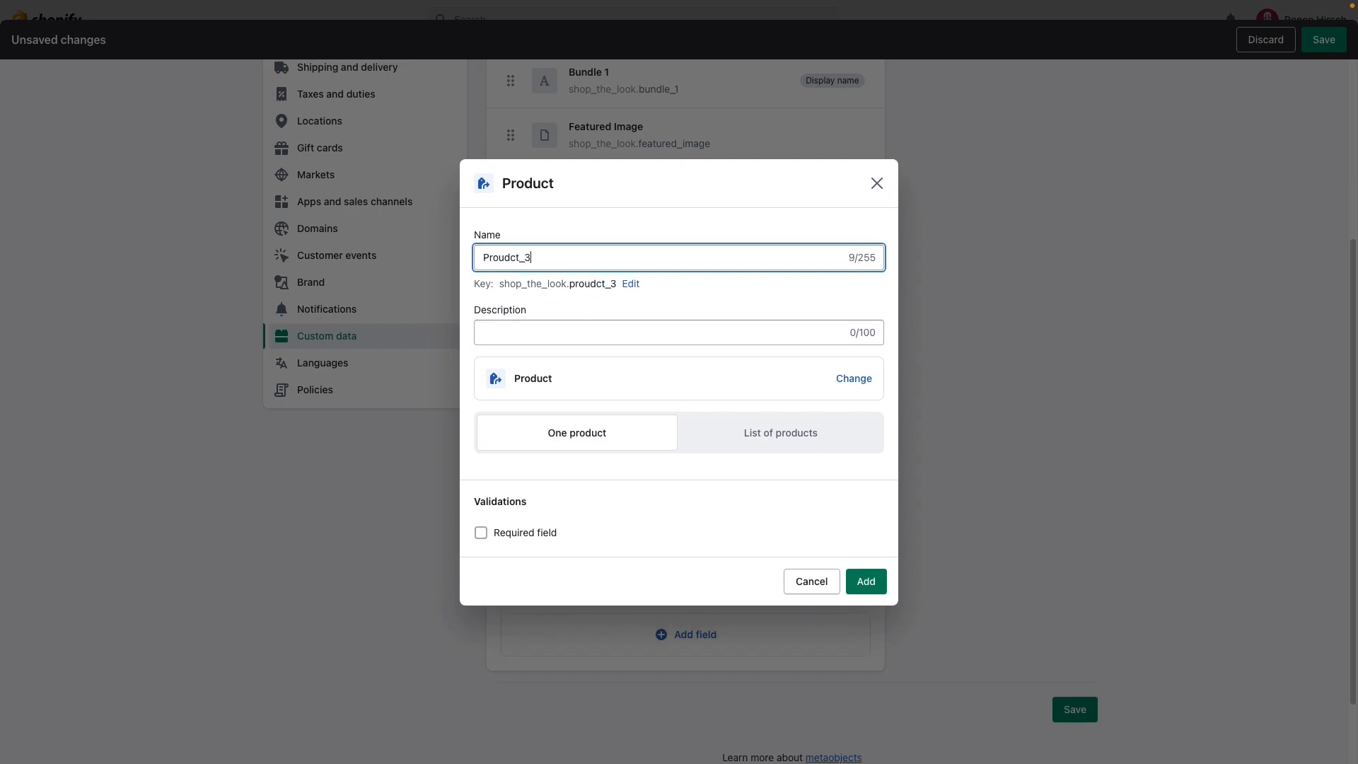
pyautogui.click(866, 581)
# Add a single line text field named desktop_xy_3 to the definition for the third product's desktop position.
pyautogui.click(692, 632)
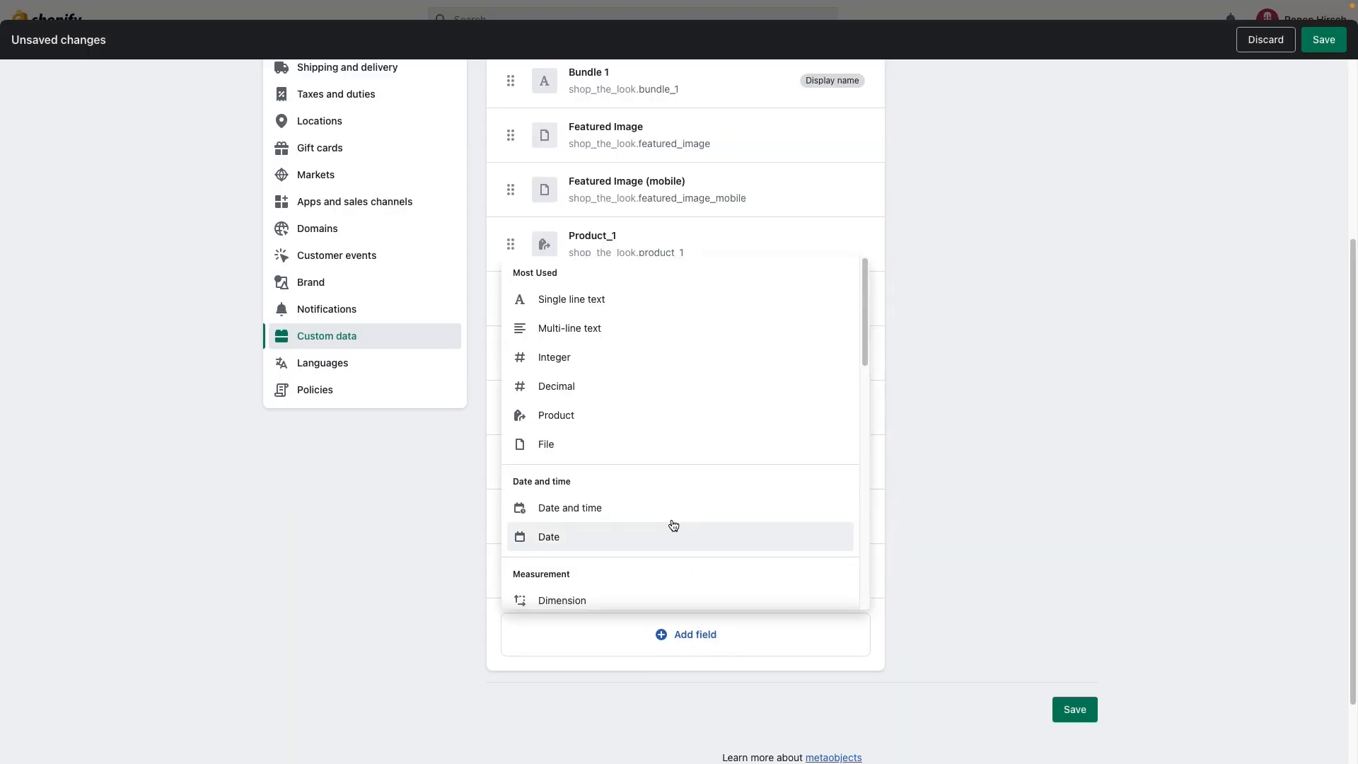
pyautogui.click(658, 300)
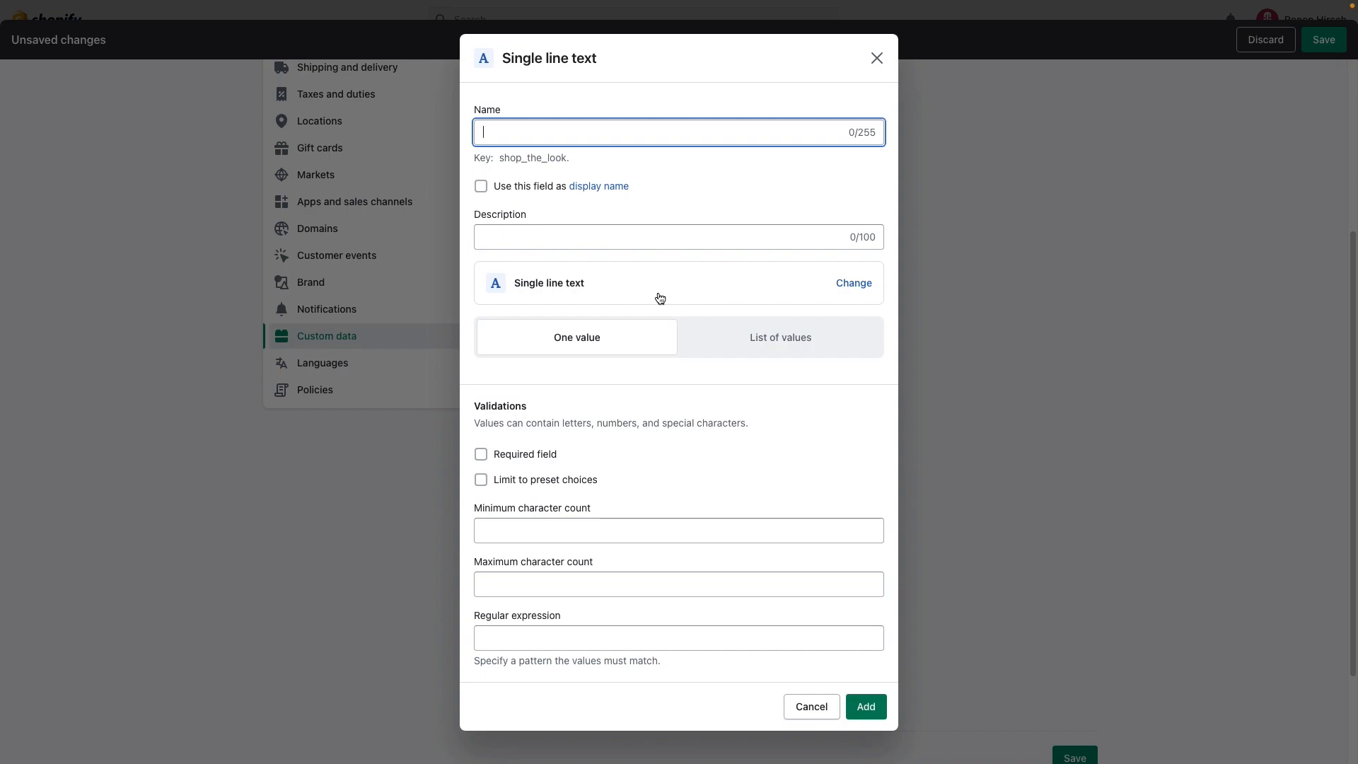
pyautogui.write('deskt')
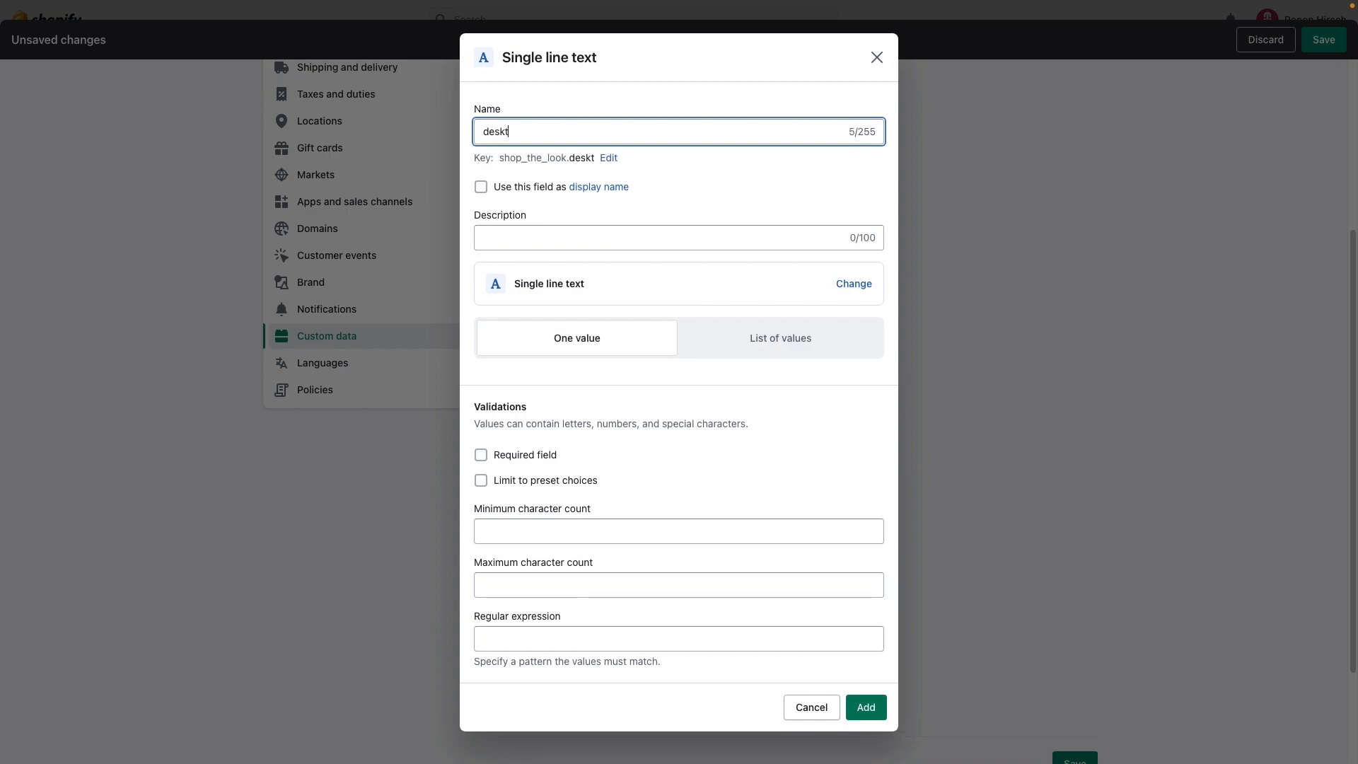
pyautogui.write('op_xy_3')
pyautogui.click(864, 709)
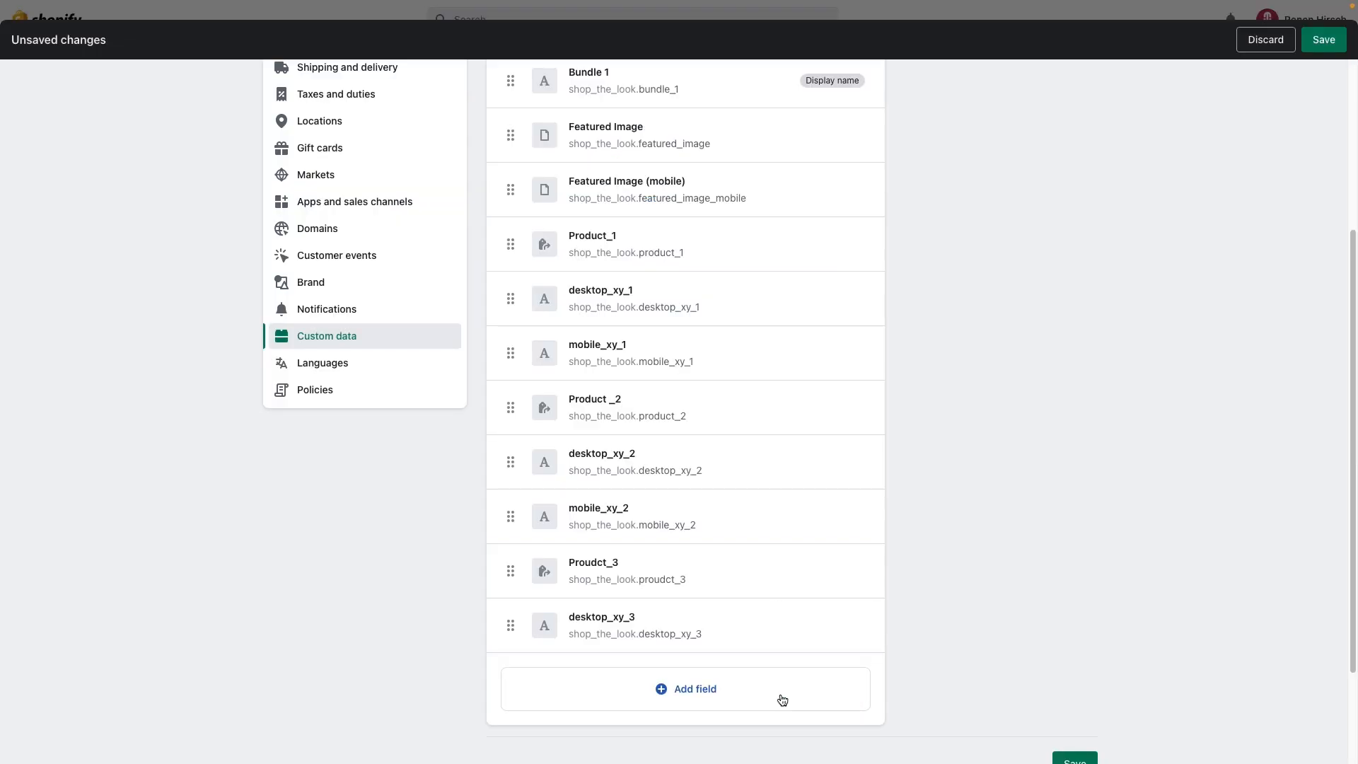
# Add a single line text field named mobile_xy_3 to the definition for the third product's mobile position.
pyautogui.click(708, 698)
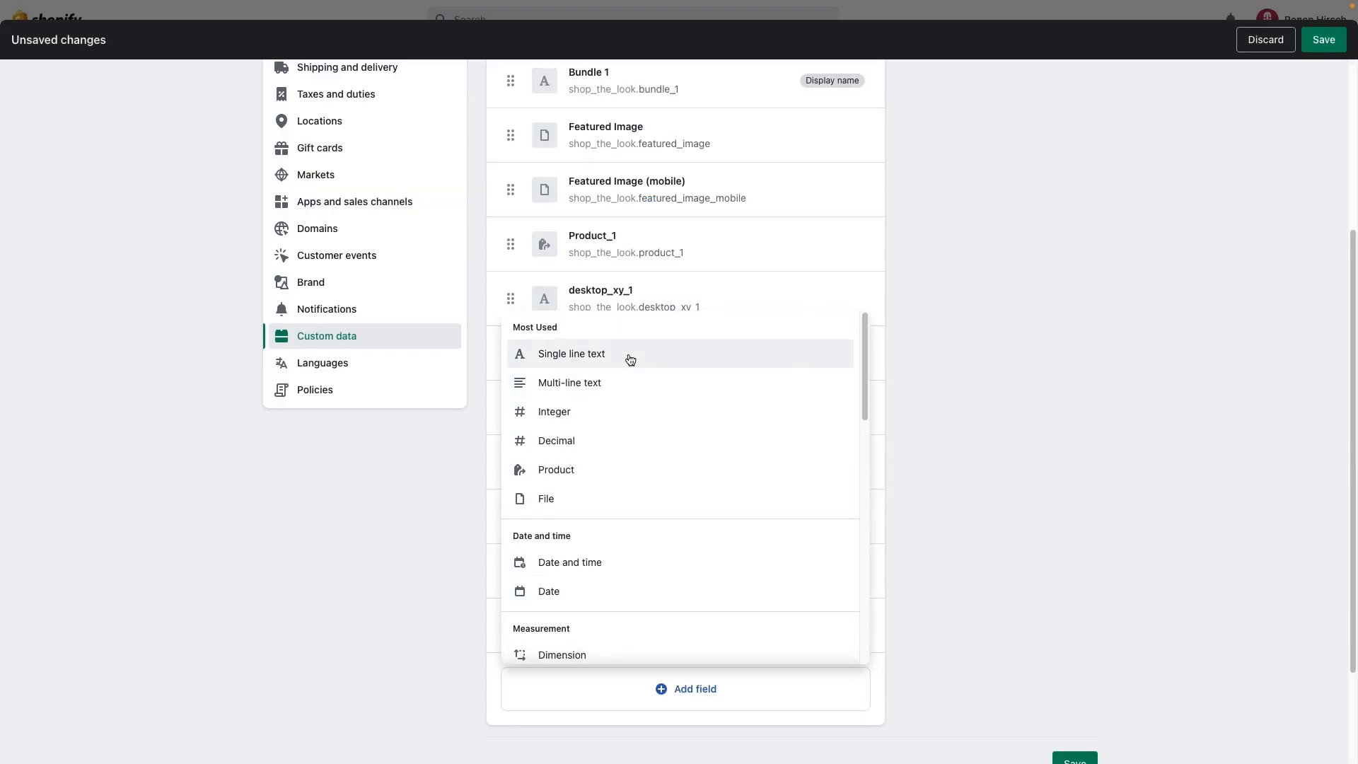
pyautogui.click(627, 356)
pyautogui.write('mobile_xy_3')
pyautogui.click(867, 706)
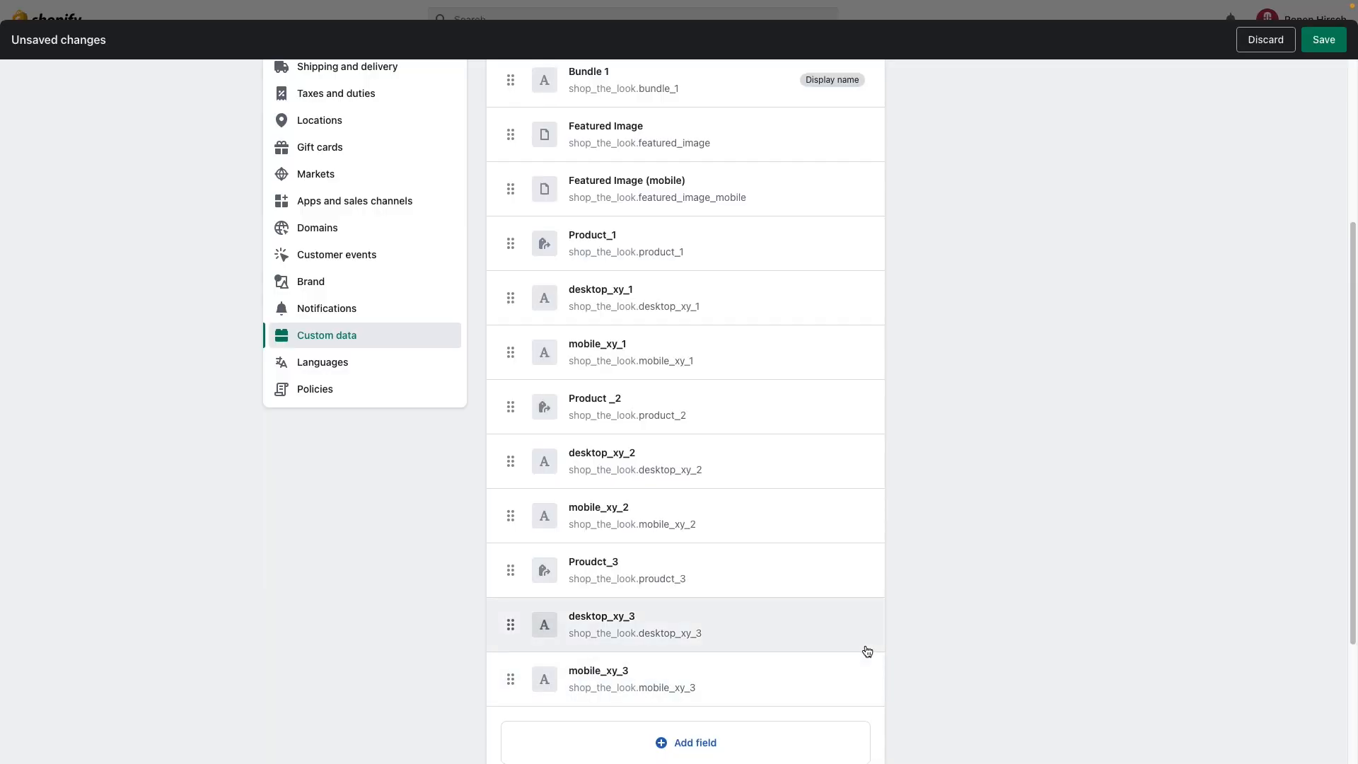
# Review the definition's full list of fields and save the Shop The Look metaobject definition.
pyautogui.scroll(-2, 809, 670)
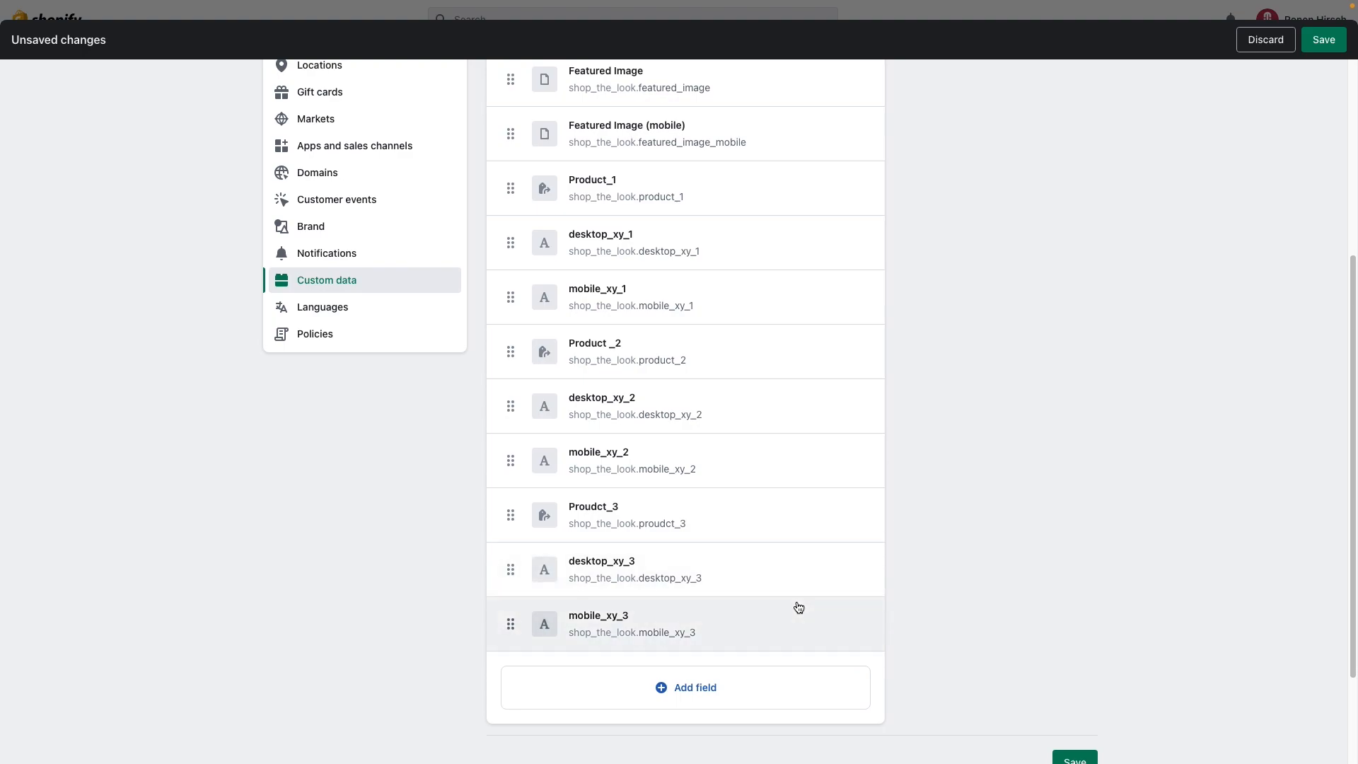
pyautogui.scroll(4, 798, 607)
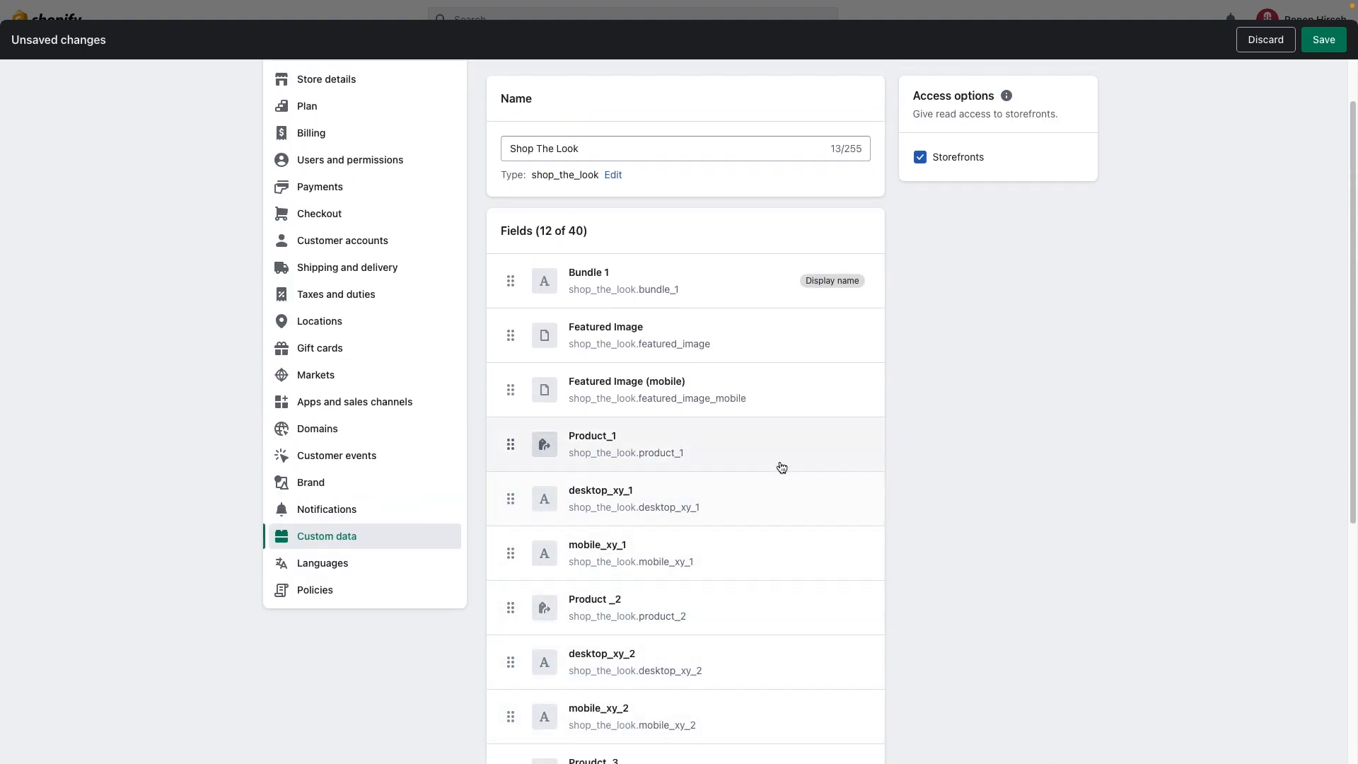
pyautogui.scroll(-2, 776, 679)
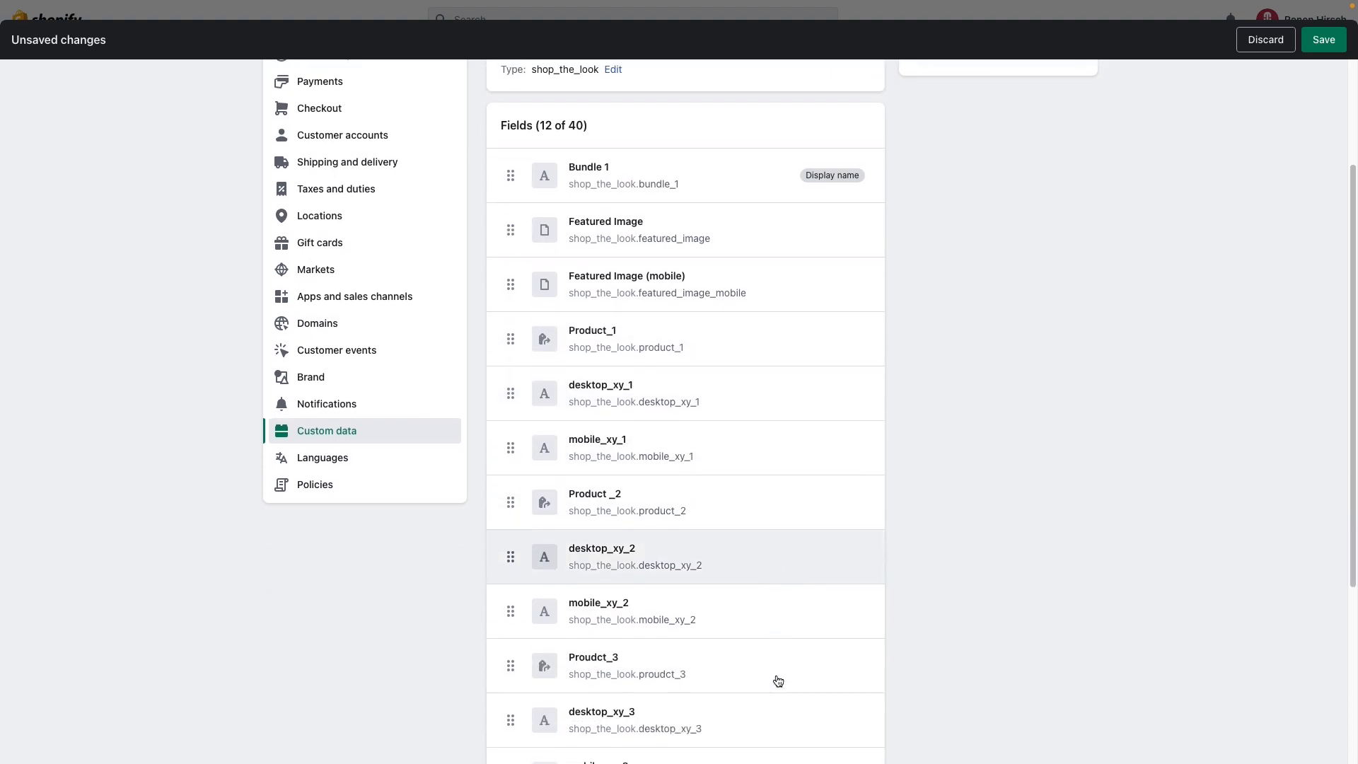
pyautogui.scroll(-1, 778, 680)
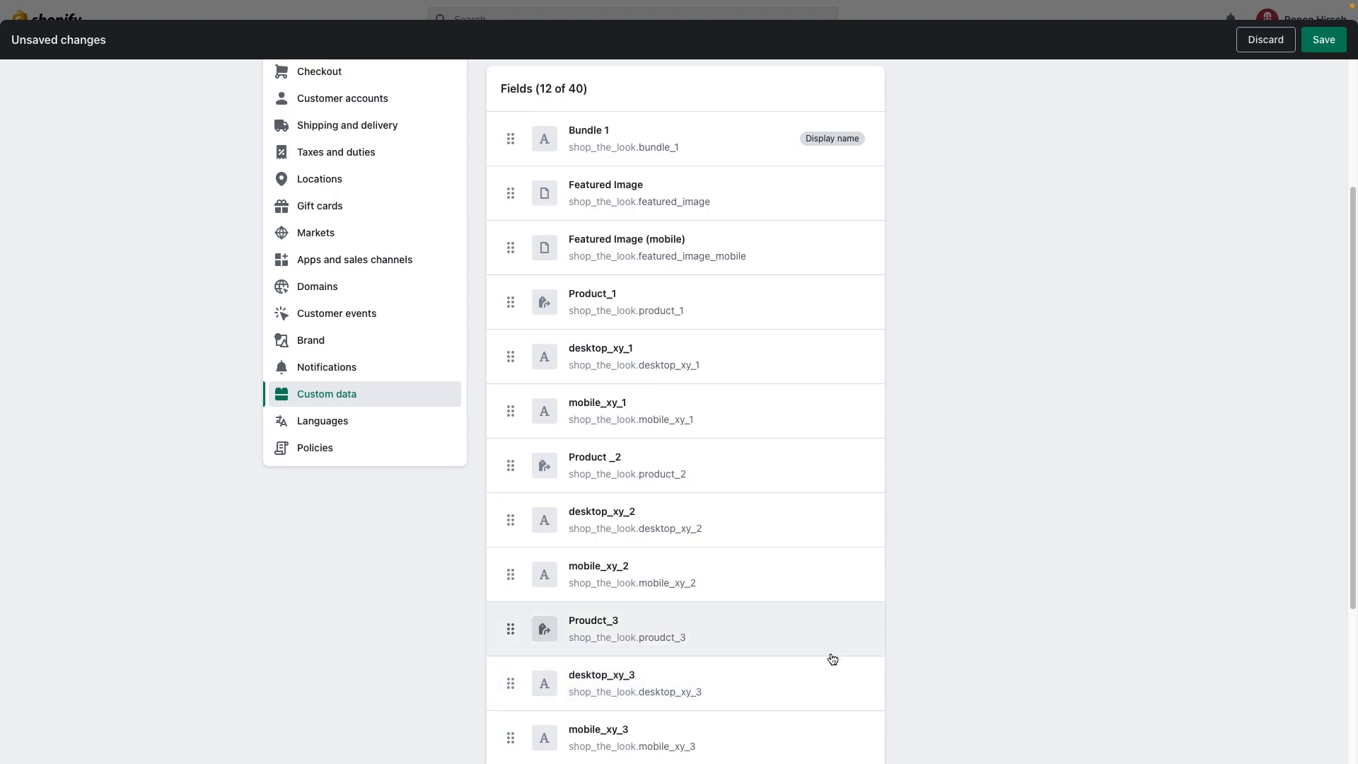
pyautogui.scroll(-1, 794, 676)
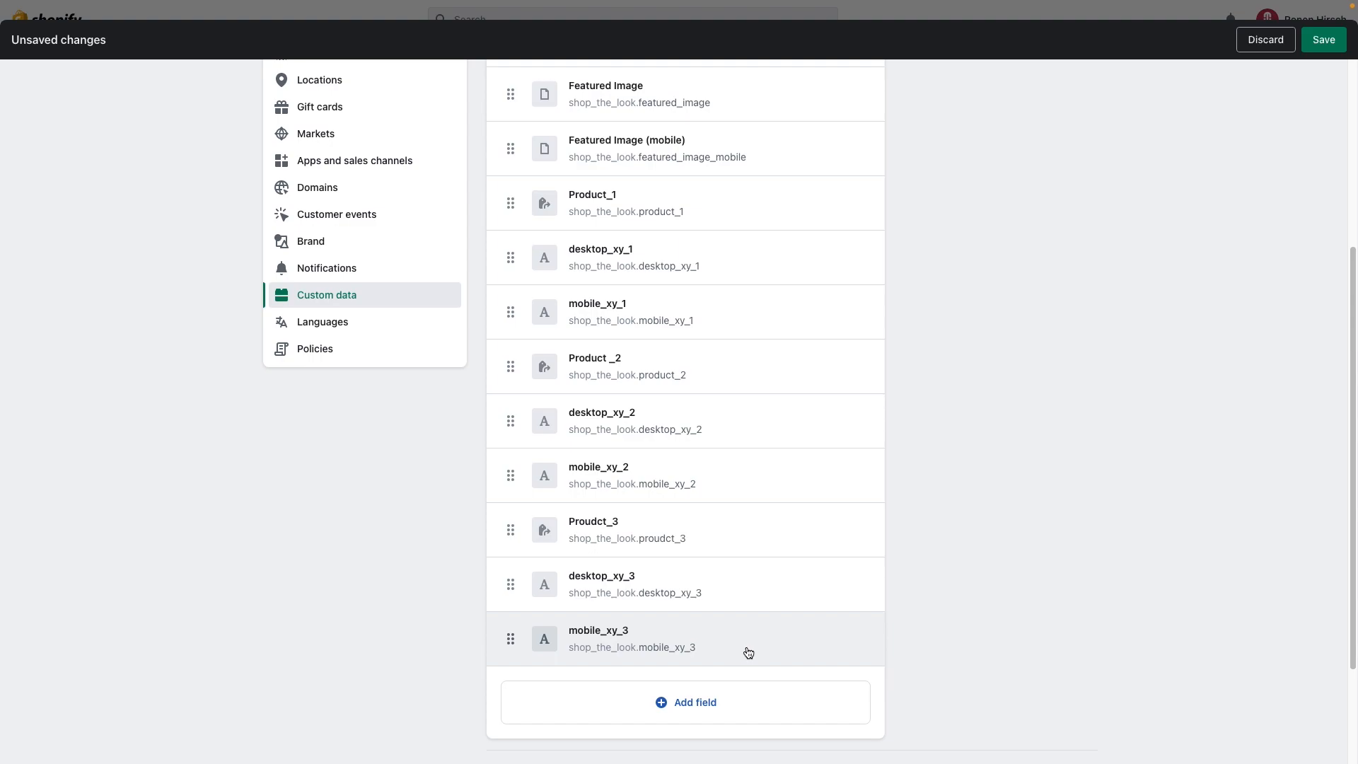
pyautogui.scroll(5, 864, 607)
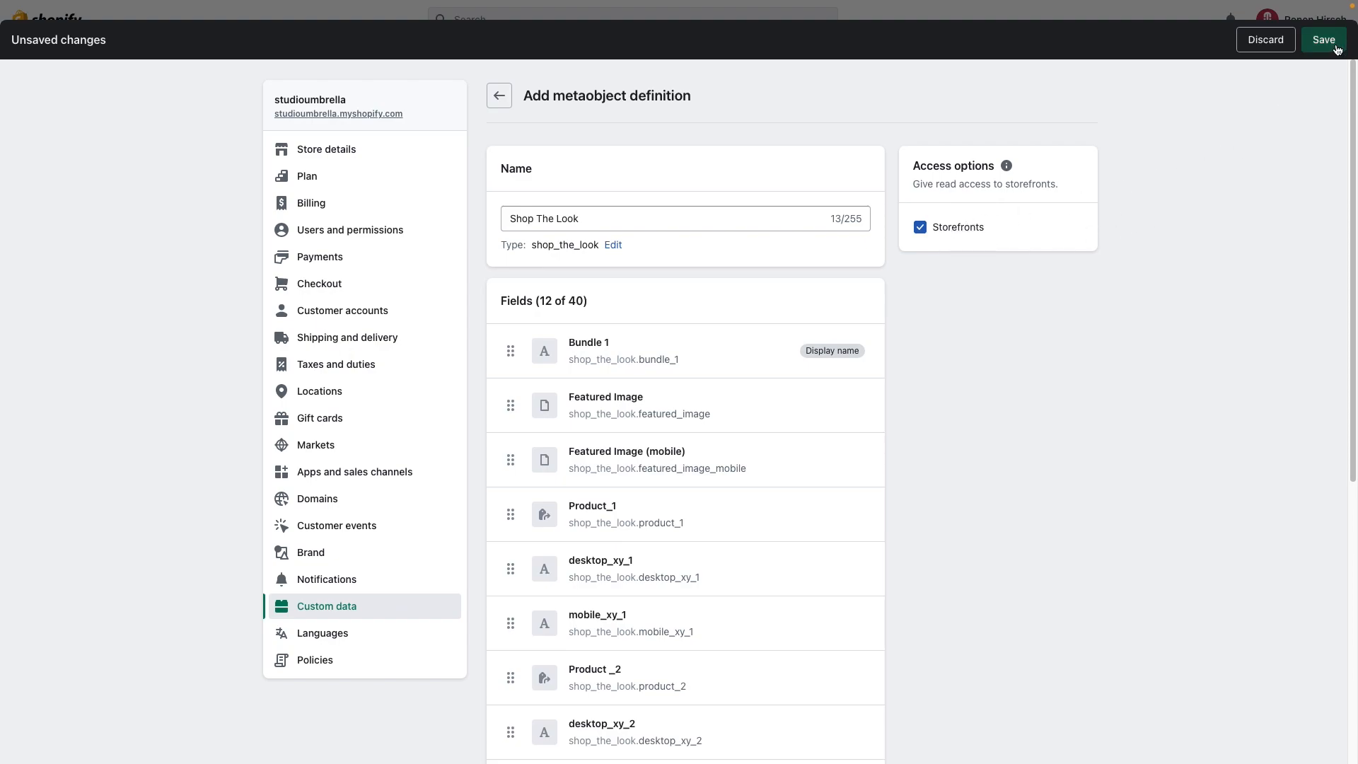
pyautogui.click(1336, 49)
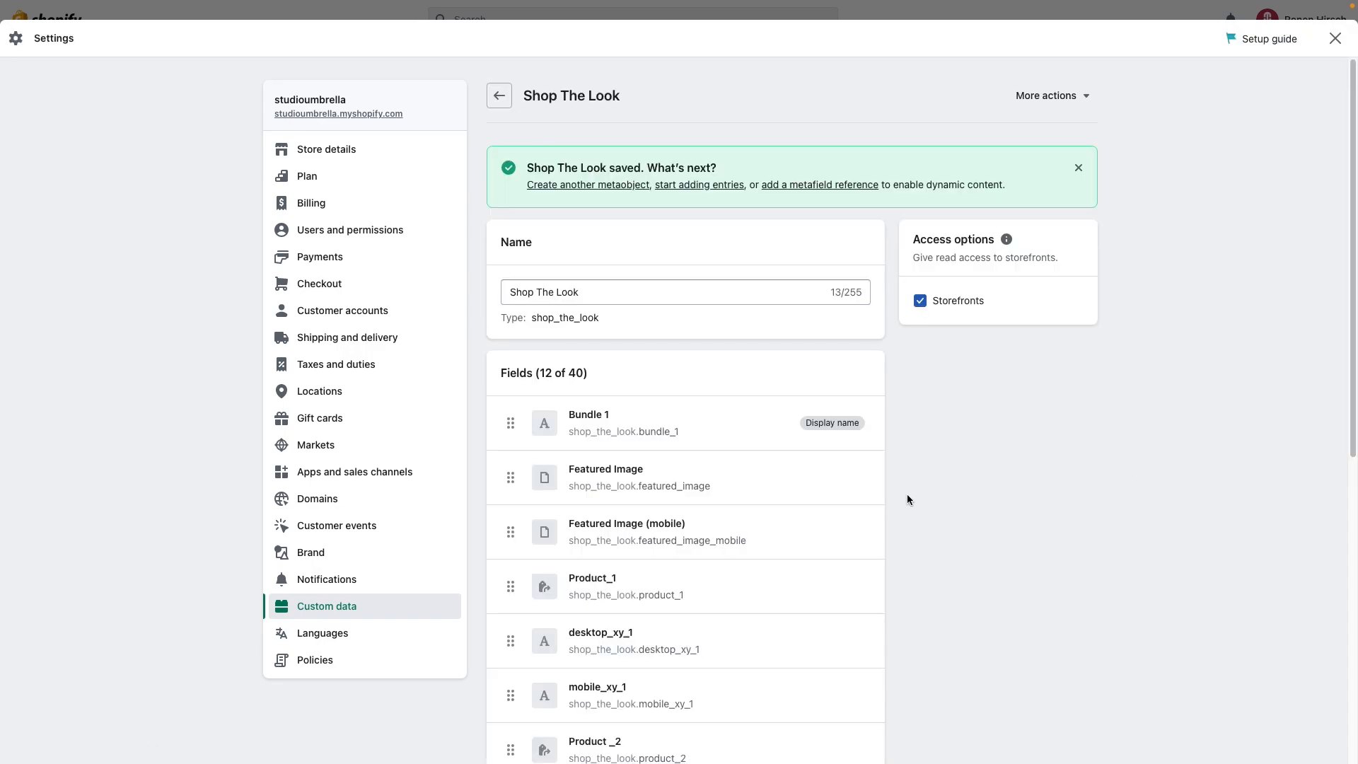
# Look over the saved definition, return to the custom data overview and close the settings to reach the metaobject entries.
pyautogui.scroll(-5, 624, 646)
pyautogui.scroll(5, 630, 662)
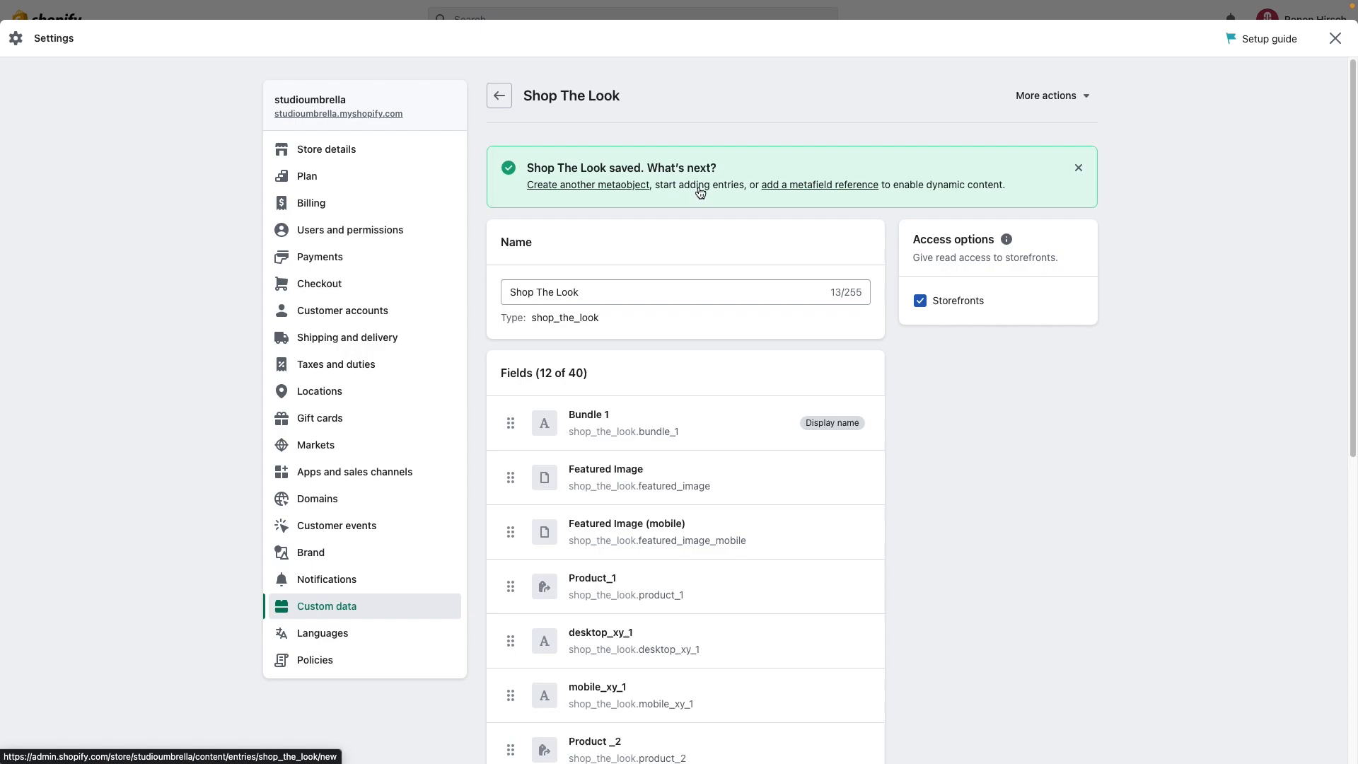
pyautogui.click(499, 95)
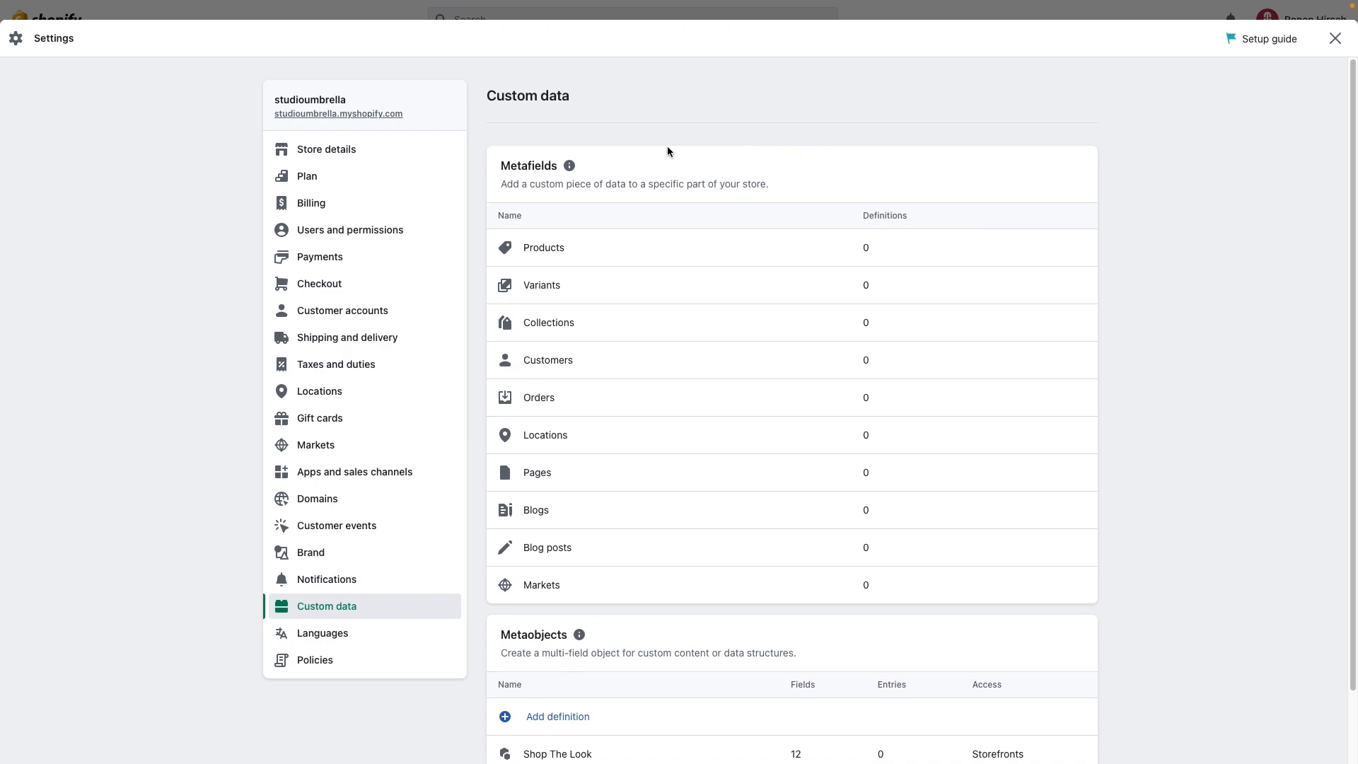
pyautogui.click(1334, 39)
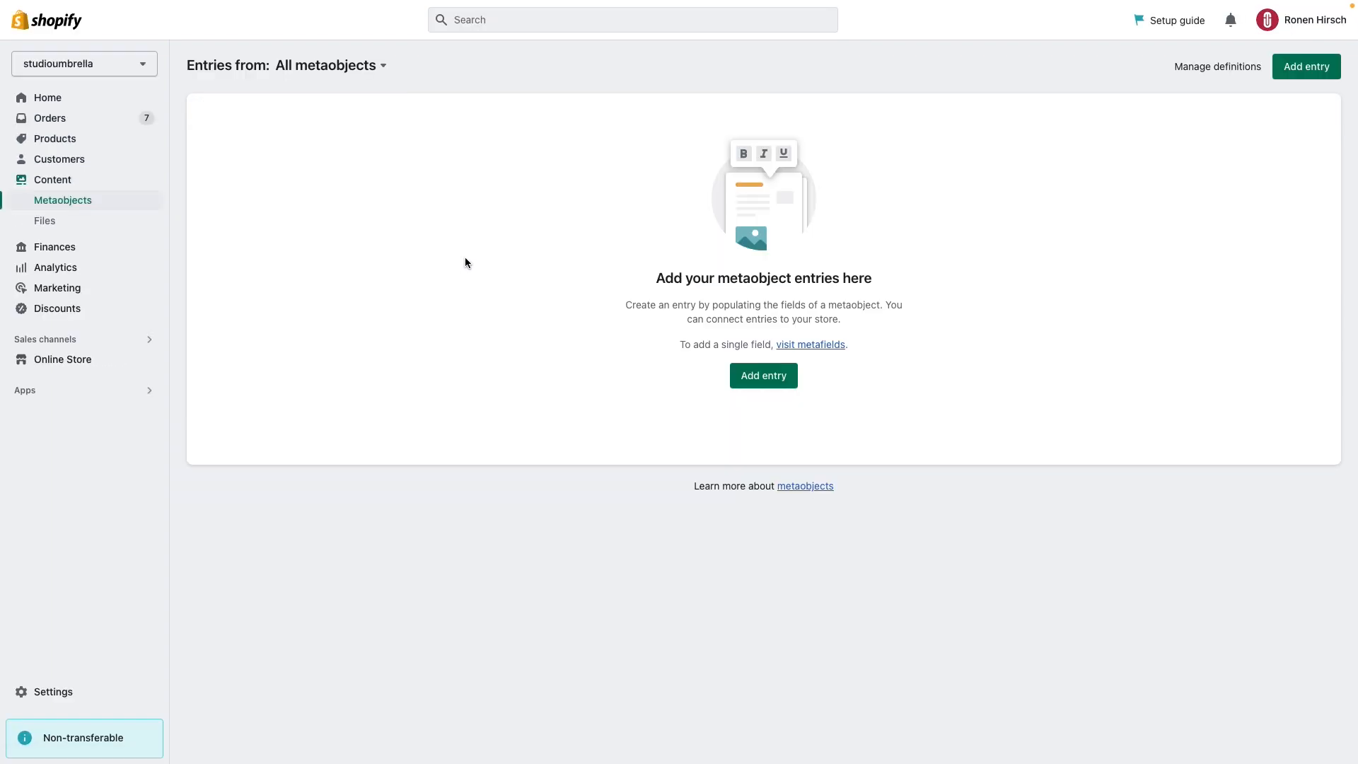
# View the entries belonging to the Shop The Look definition and switch the list back to all metaobjects.
pyautogui.click(381, 67)
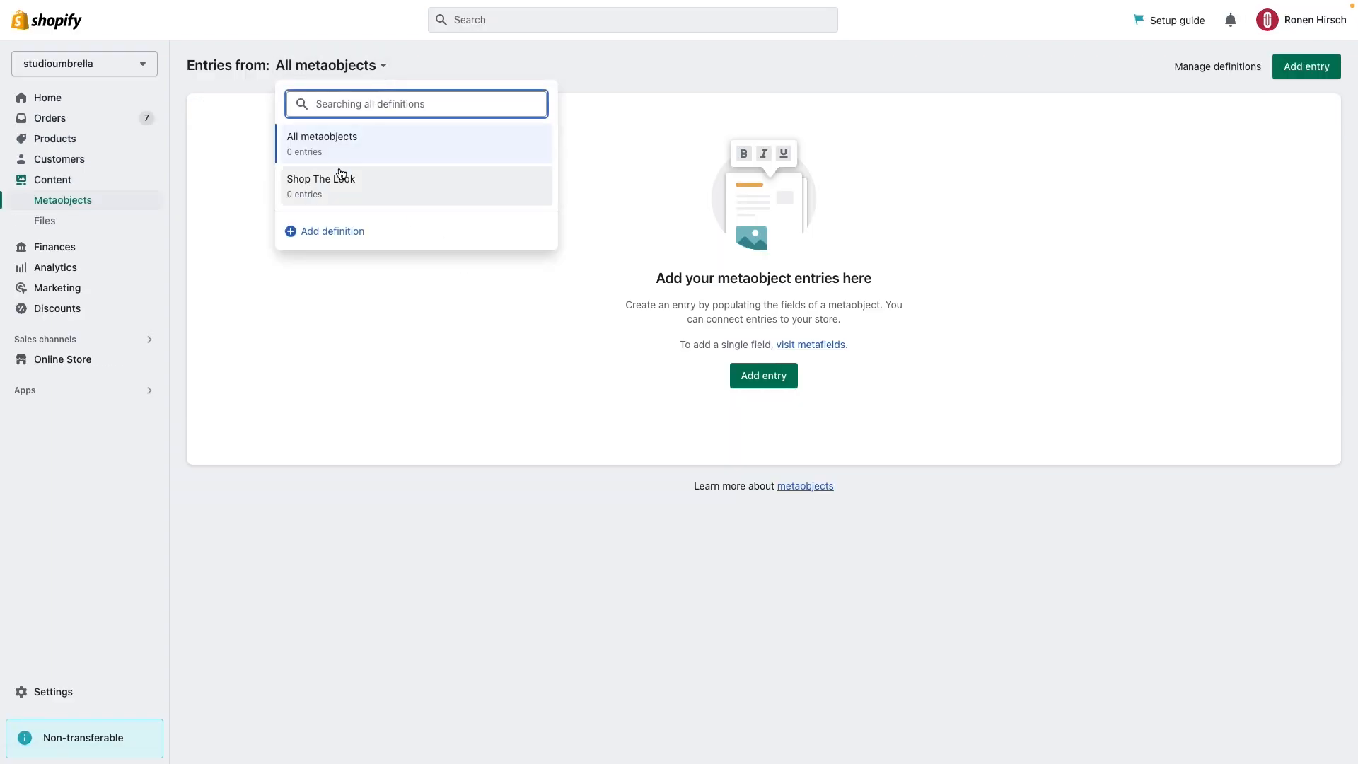
pyautogui.click(331, 190)
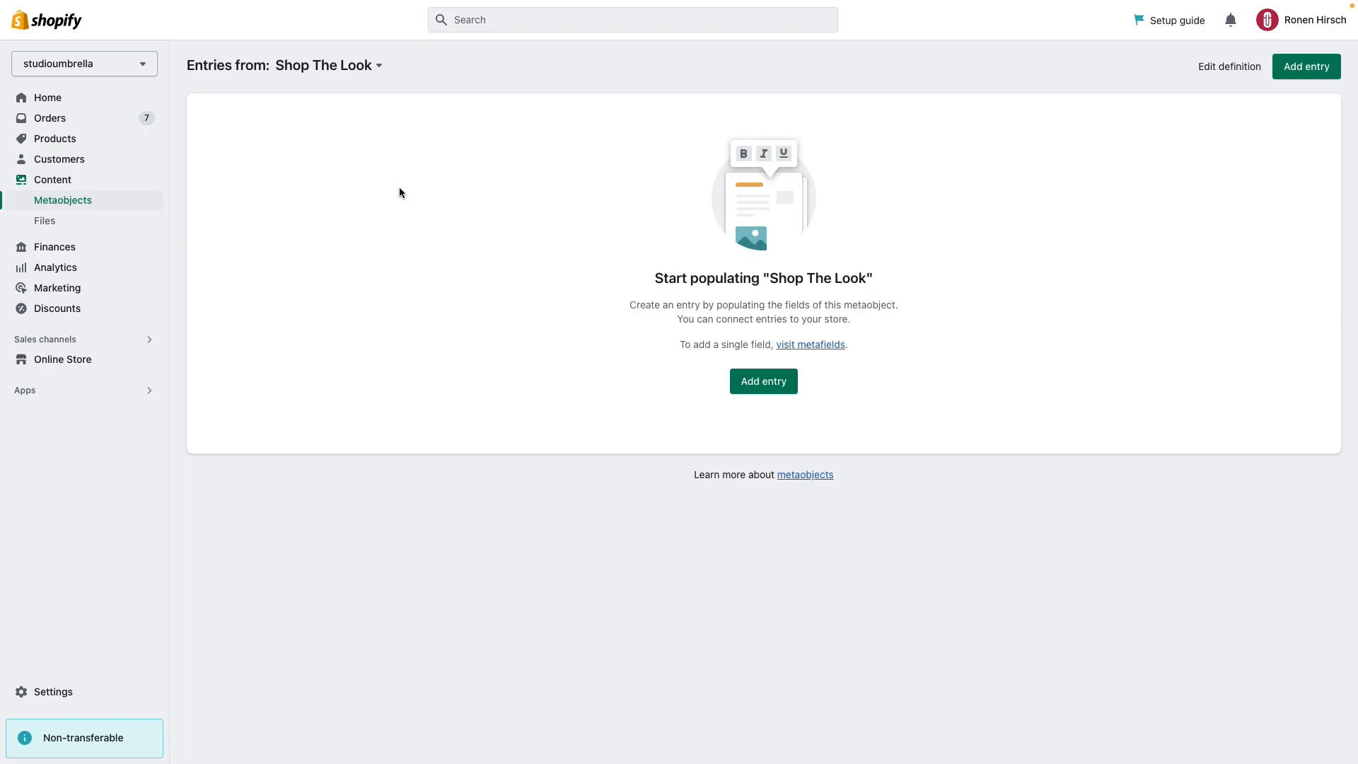
pyautogui.click(367, 65)
pyautogui.click(358, 134)
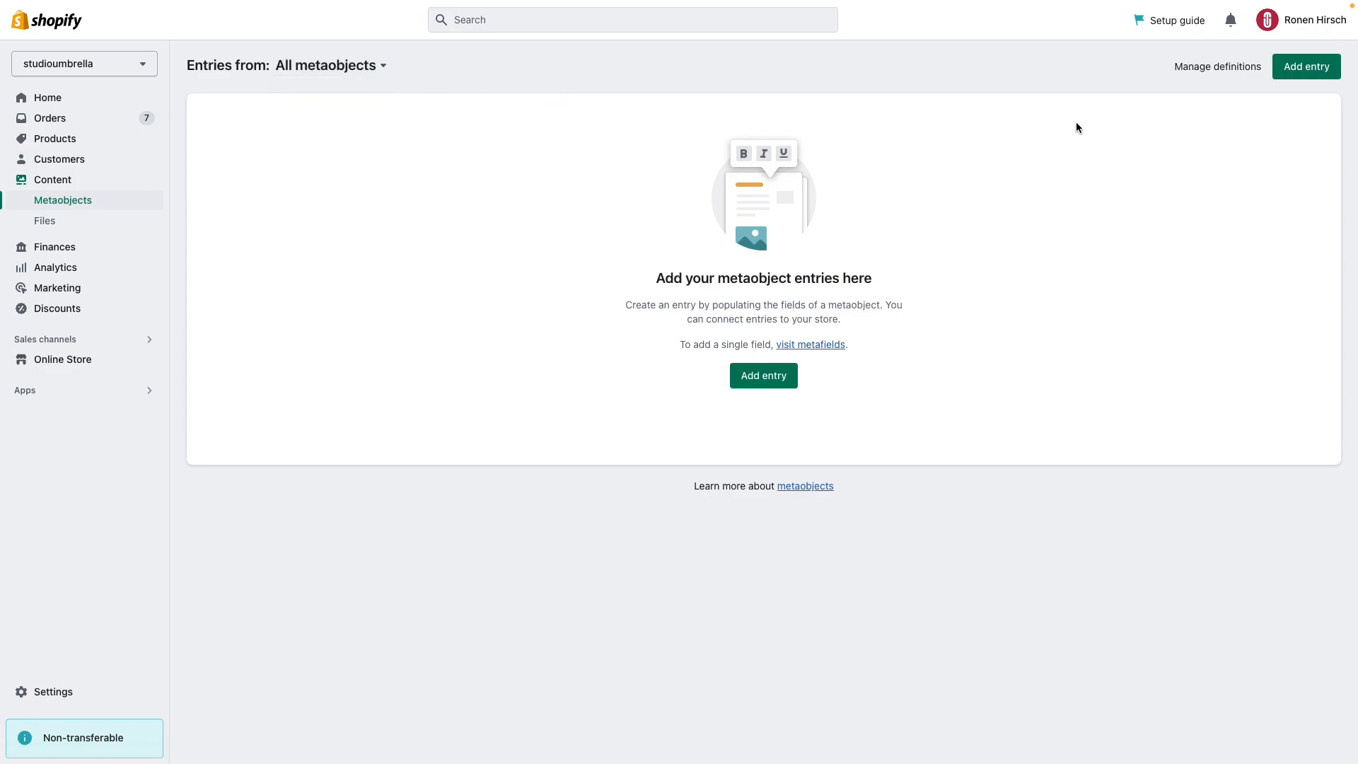
# Start a new metaobject entry from the Shop The Look definition and name it Bundle for Blog Post.
pyautogui.click(1319, 71)
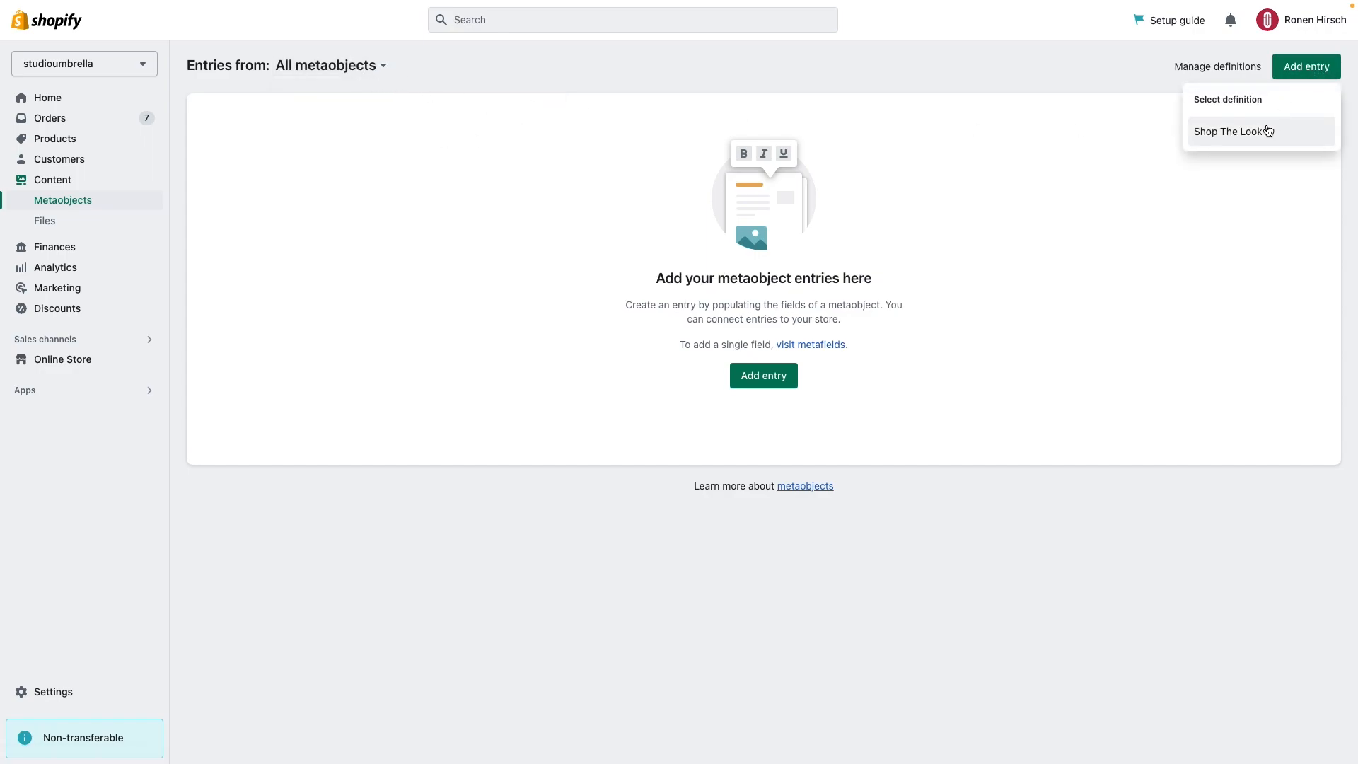
pyautogui.click(1265, 134)
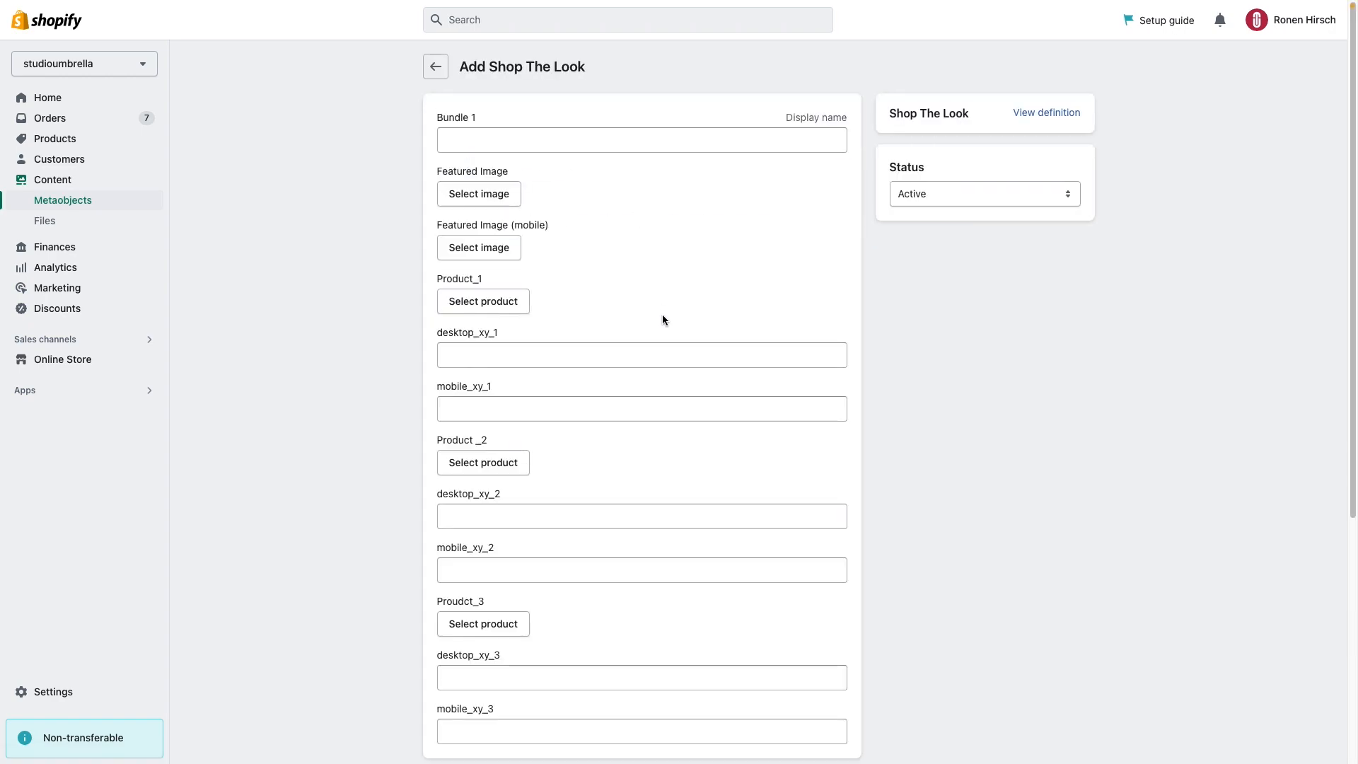
pyautogui.scroll(-5, 663, 315)
pyautogui.scroll(5, 663, 315)
pyautogui.click(560, 142)
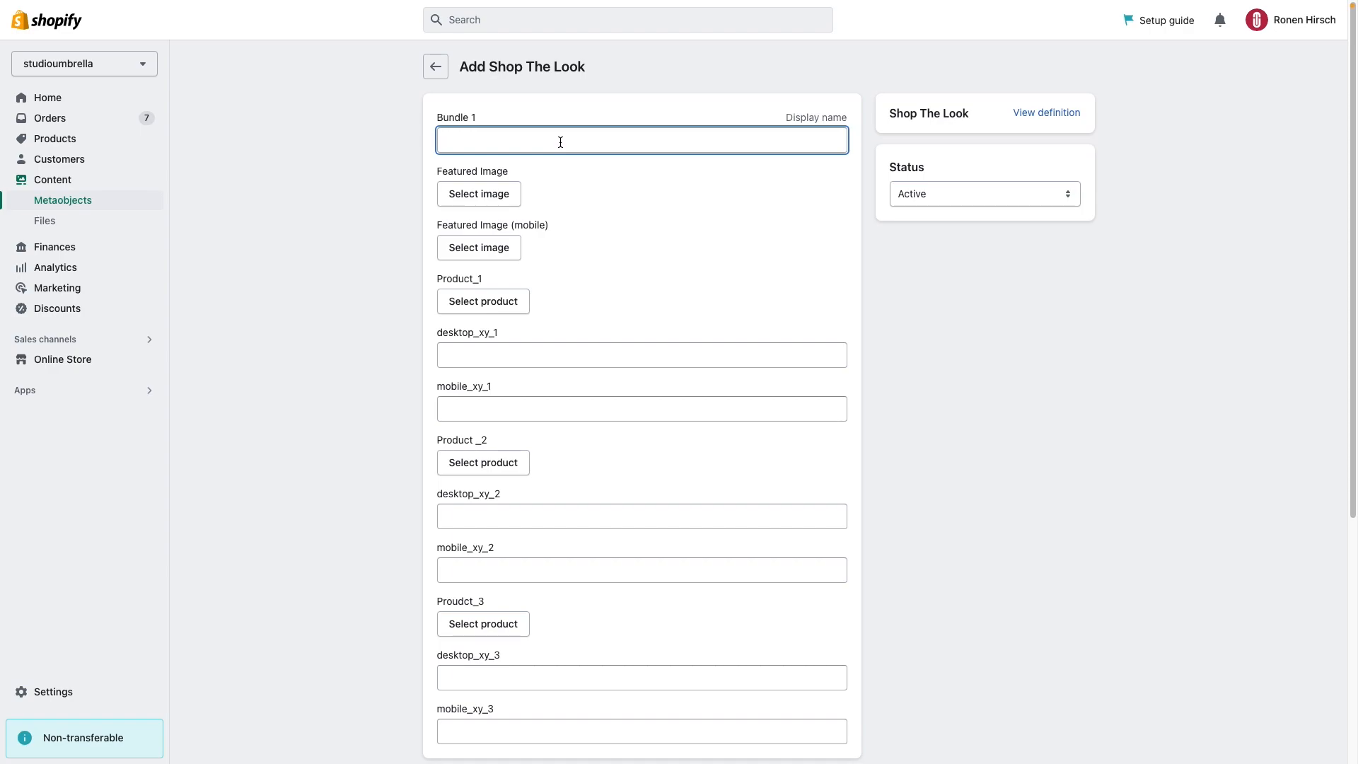
pyautogui.write('Bu')
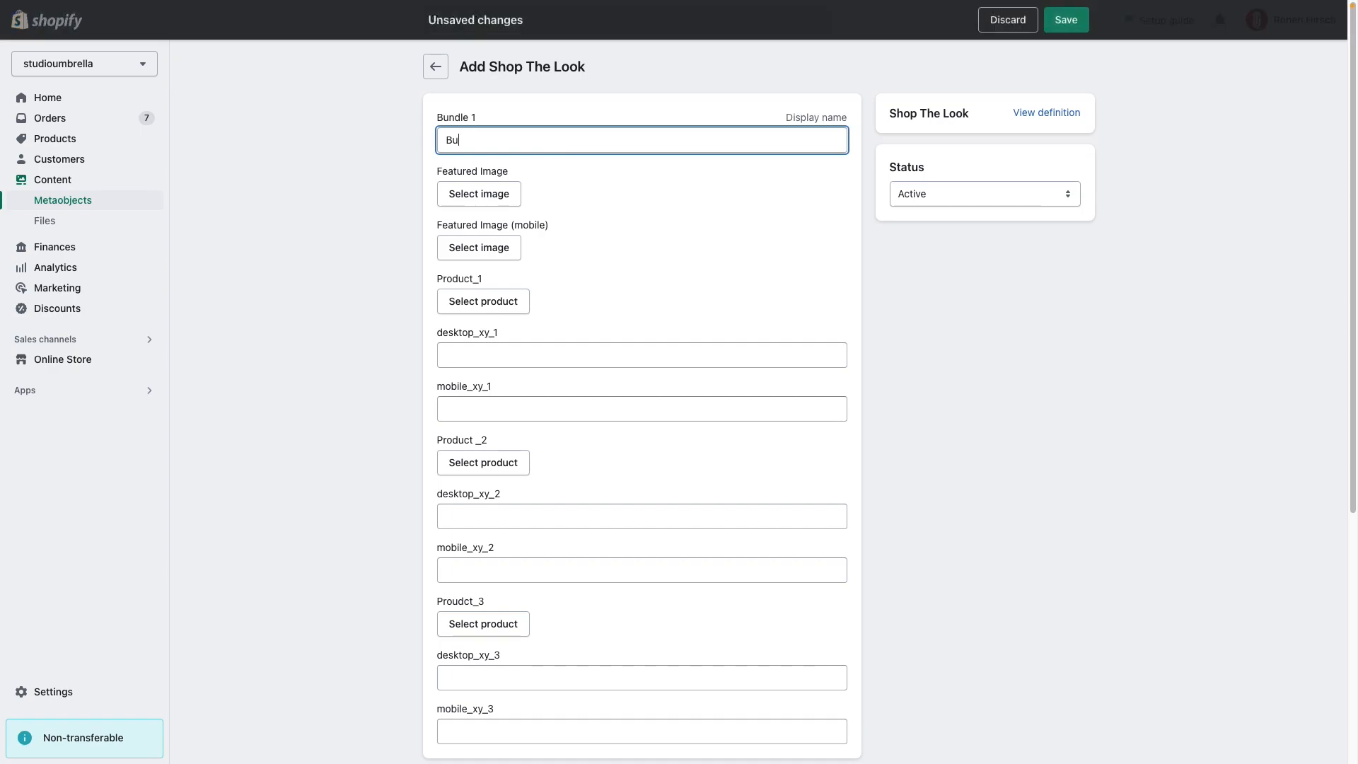
pyautogui.write('ndle for Blog Post')
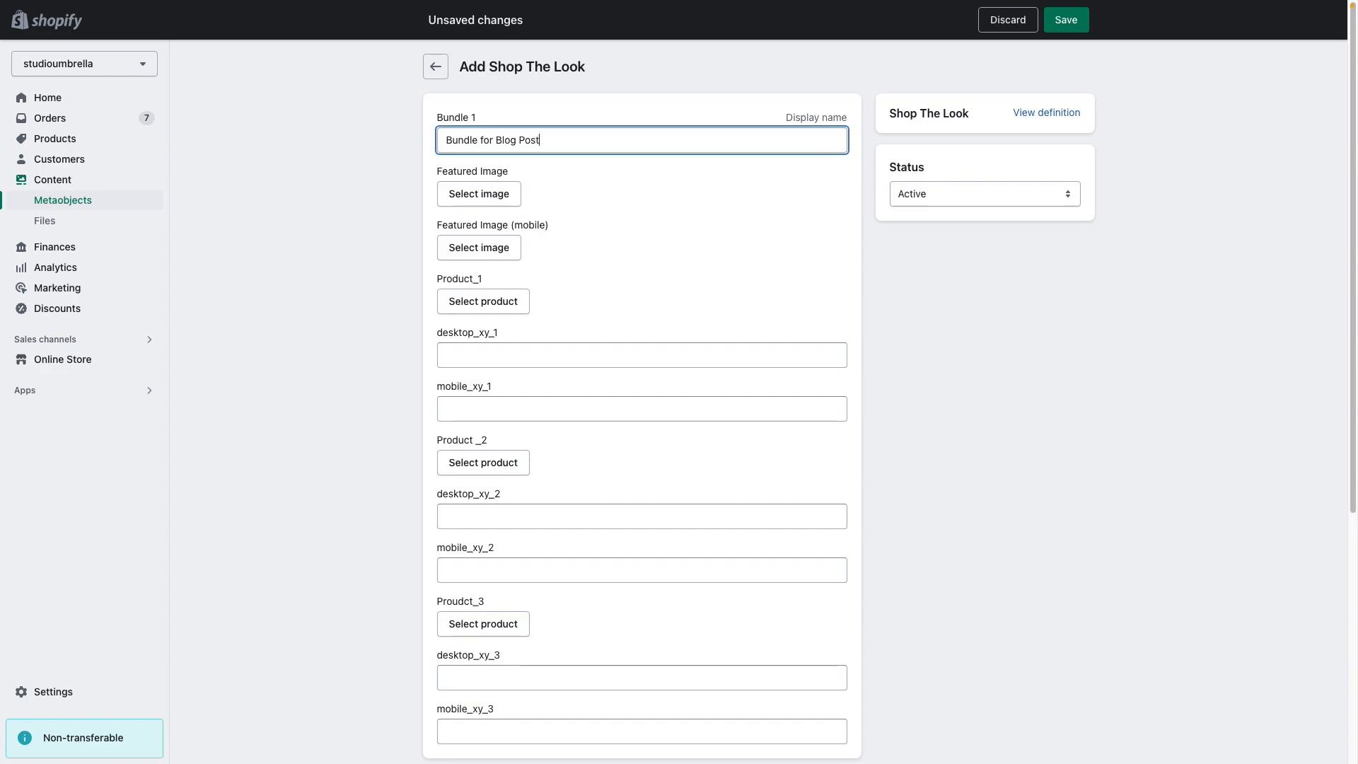
# Set the entry's desktop featured image to the existing spa-facial-treatment JPG file.
pyautogui.click(479, 205)
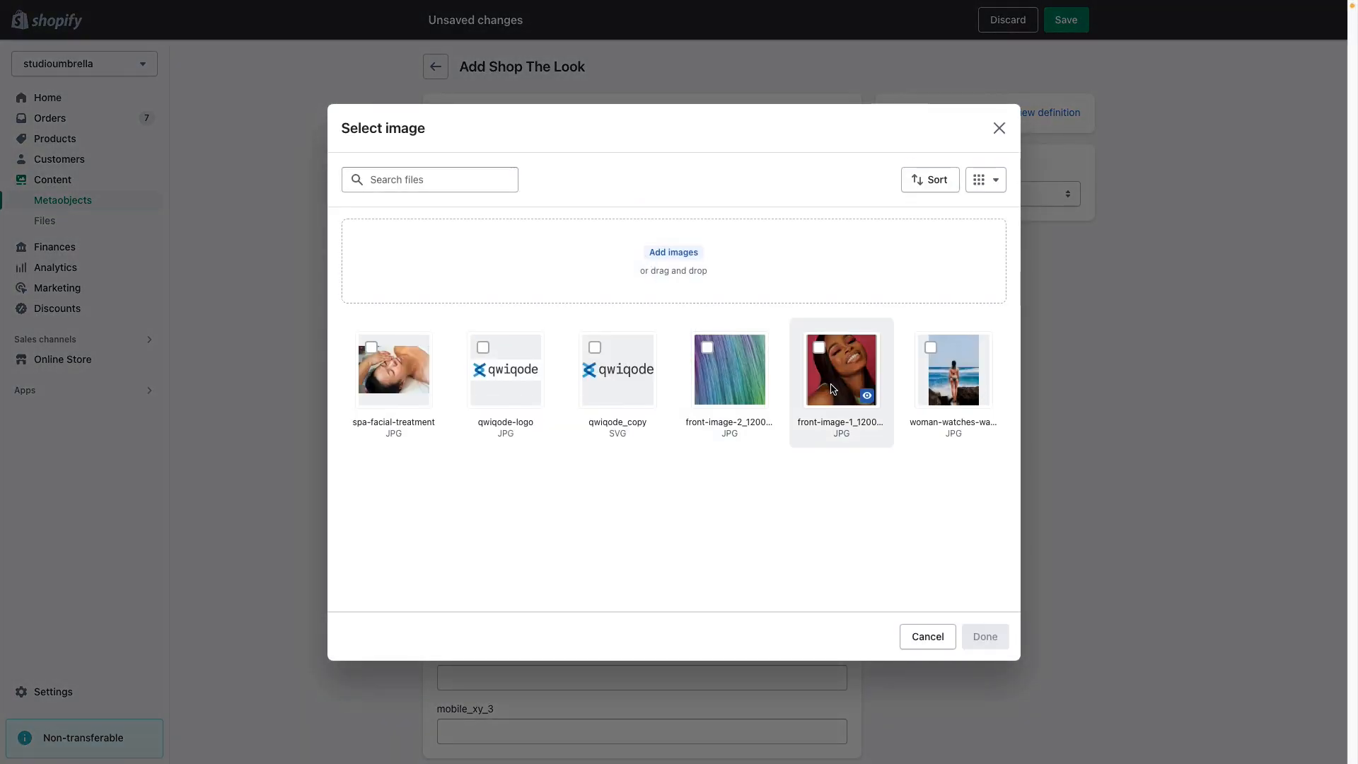
pyautogui.click(405, 379)
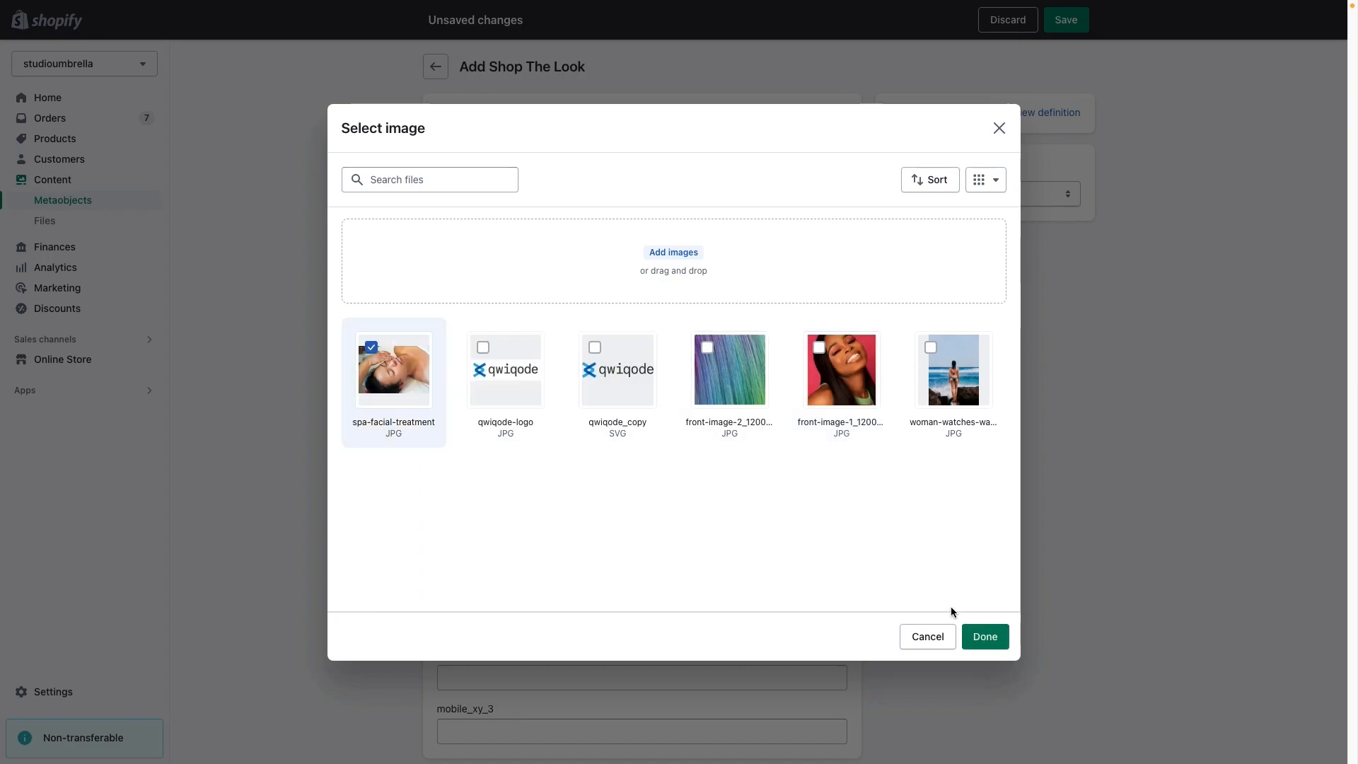
pyautogui.click(986, 636)
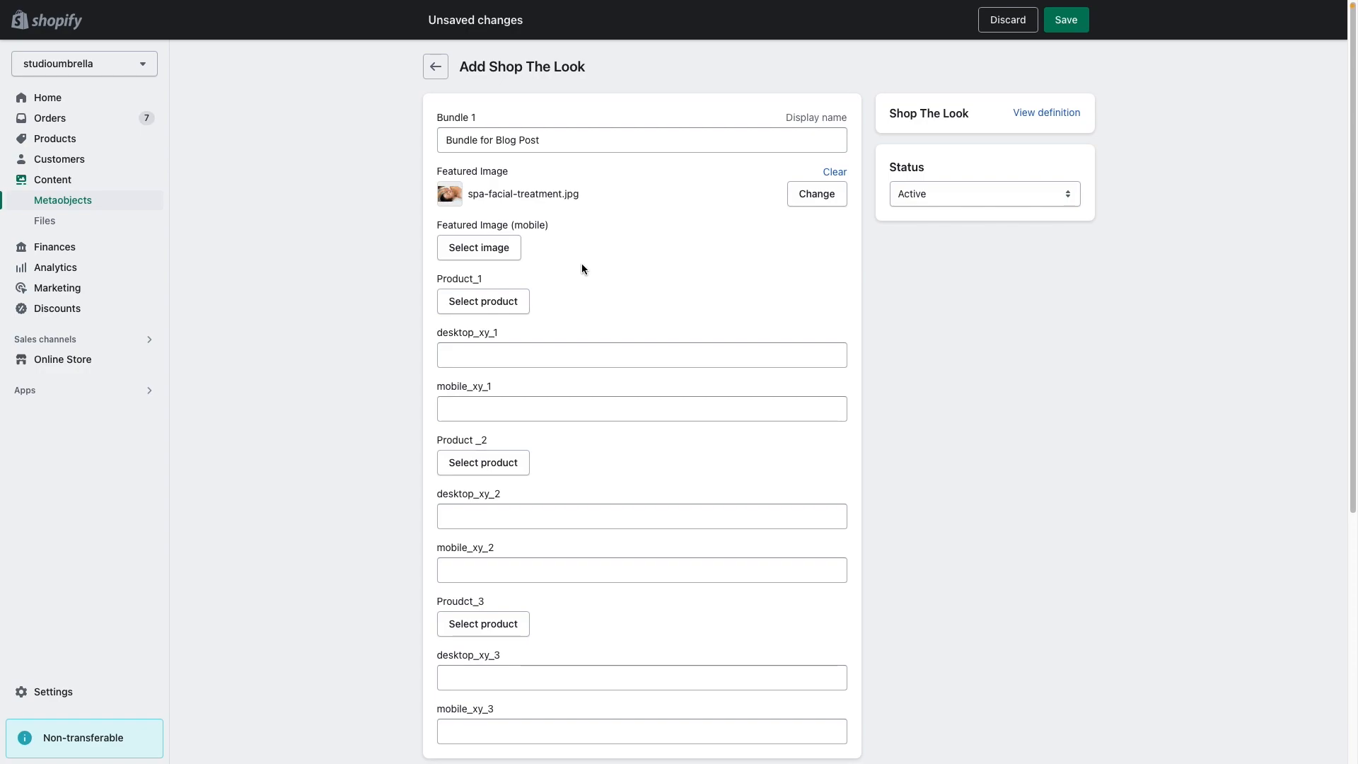
# Assign Anti-aging as the entry's first product and Anti-wrinkle cream as its second product.
pyautogui.click(486, 305)
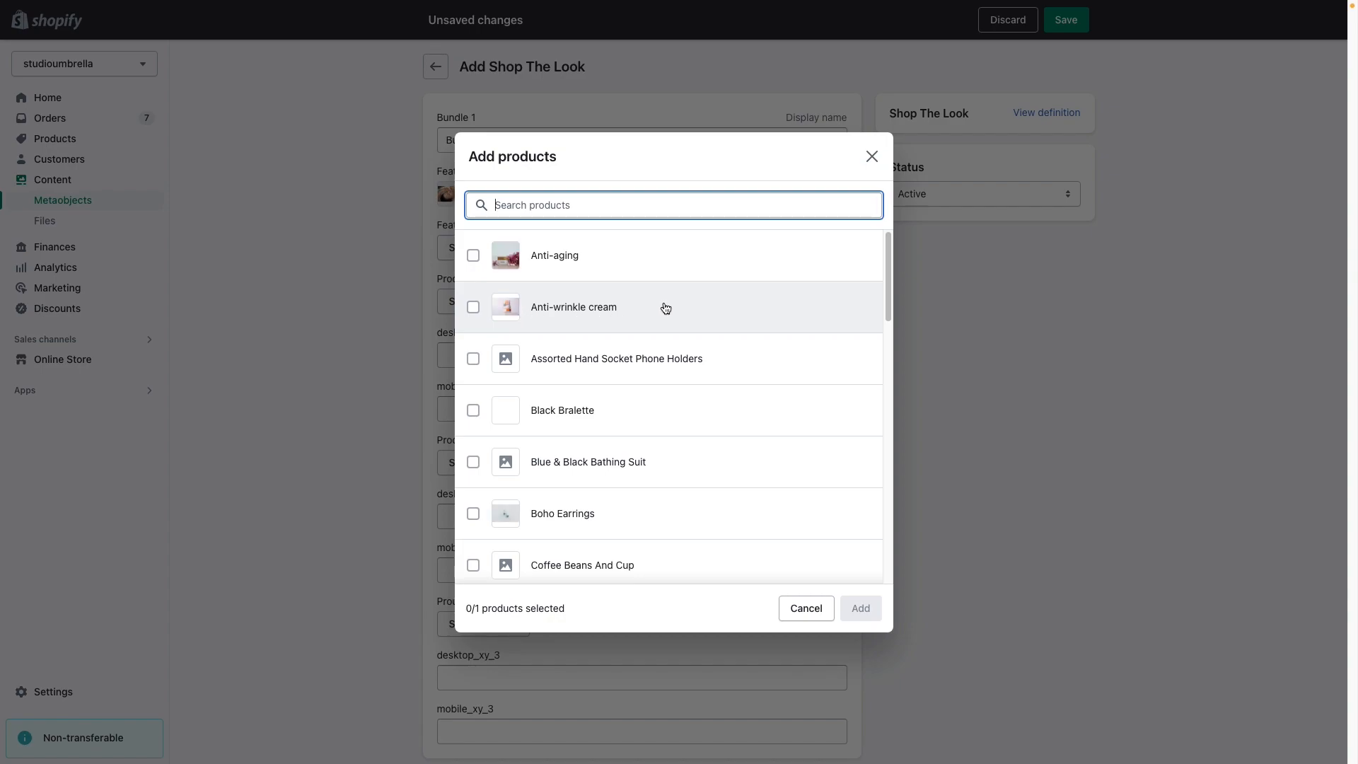
pyautogui.click(612, 259)
pyautogui.click(864, 609)
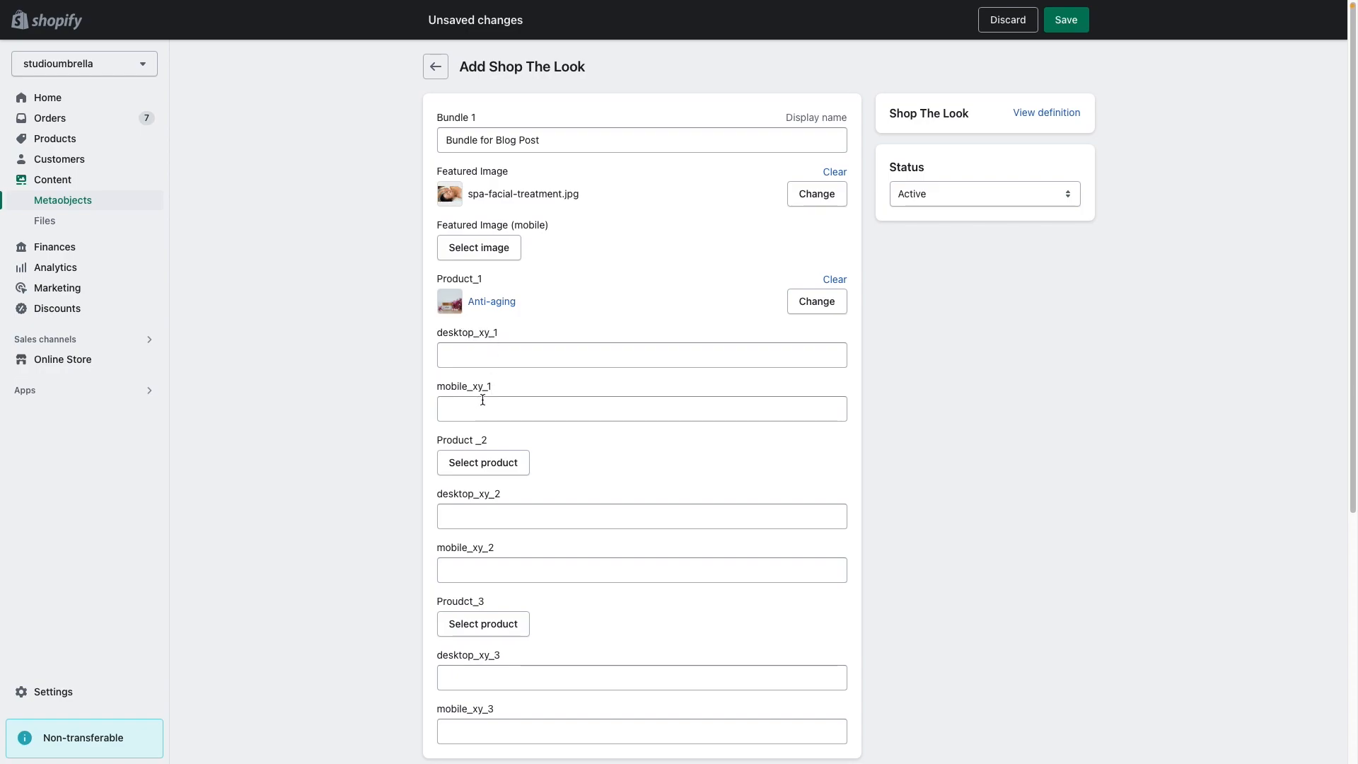
pyautogui.scroll(-1, 591, 470)
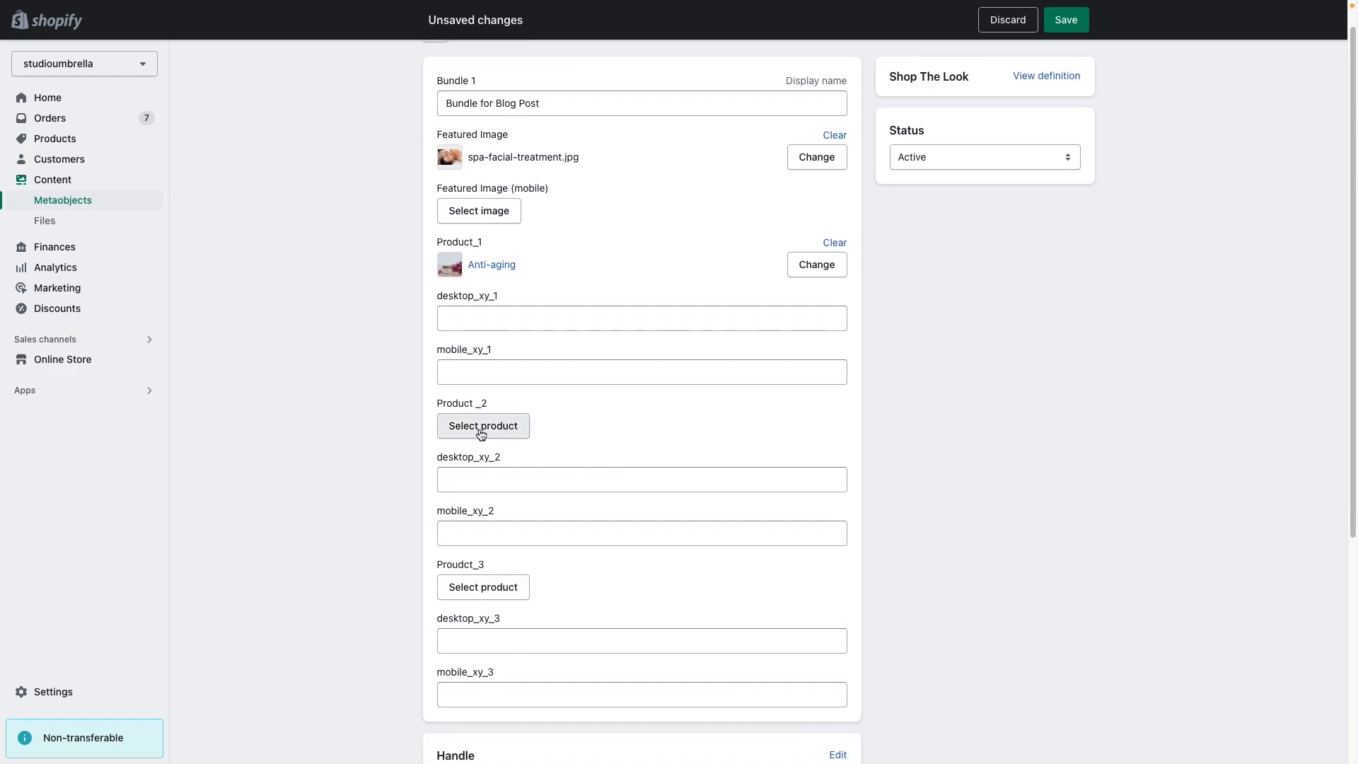
pyautogui.click(479, 426)
pyautogui.click(563, 308)
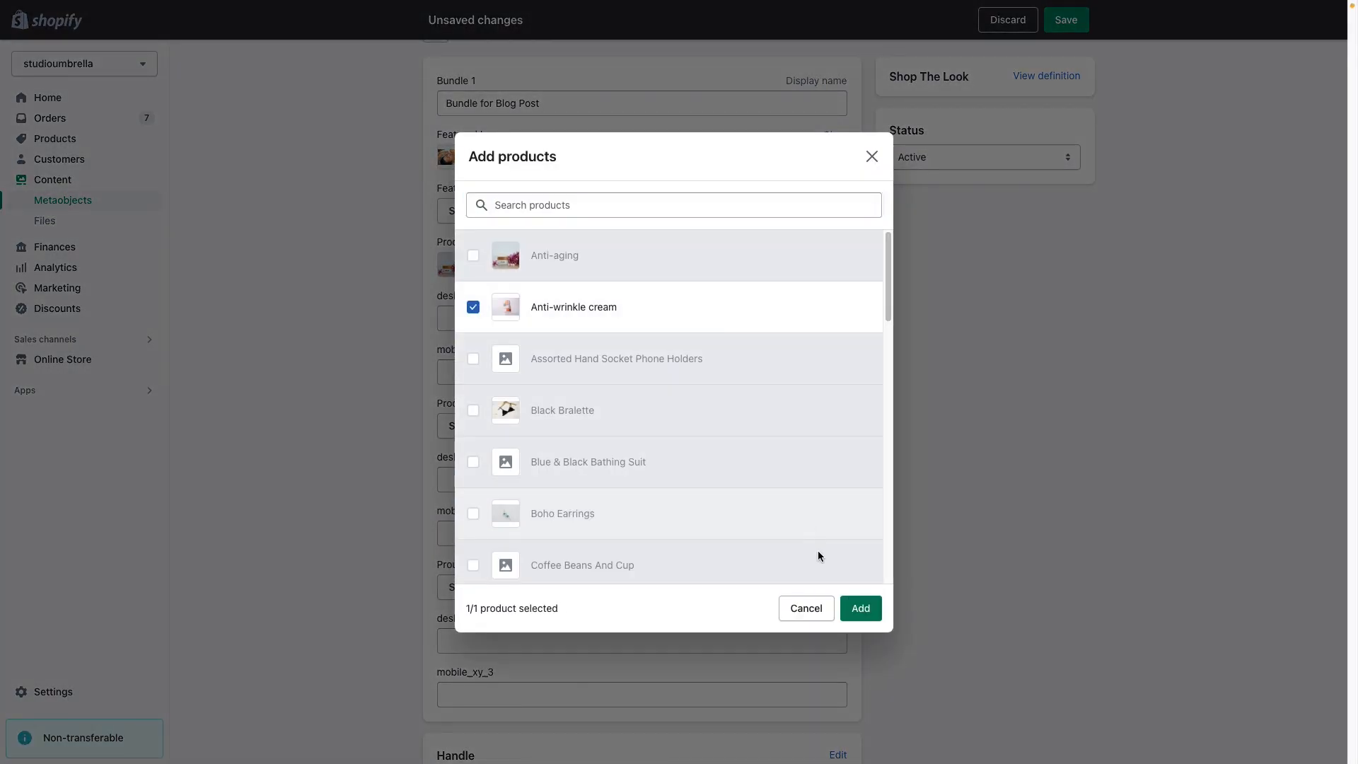
pyautogui.click(865, 609)
# Assign Eye Cream as the entry's third product.
pyautogui.click(508, 590)
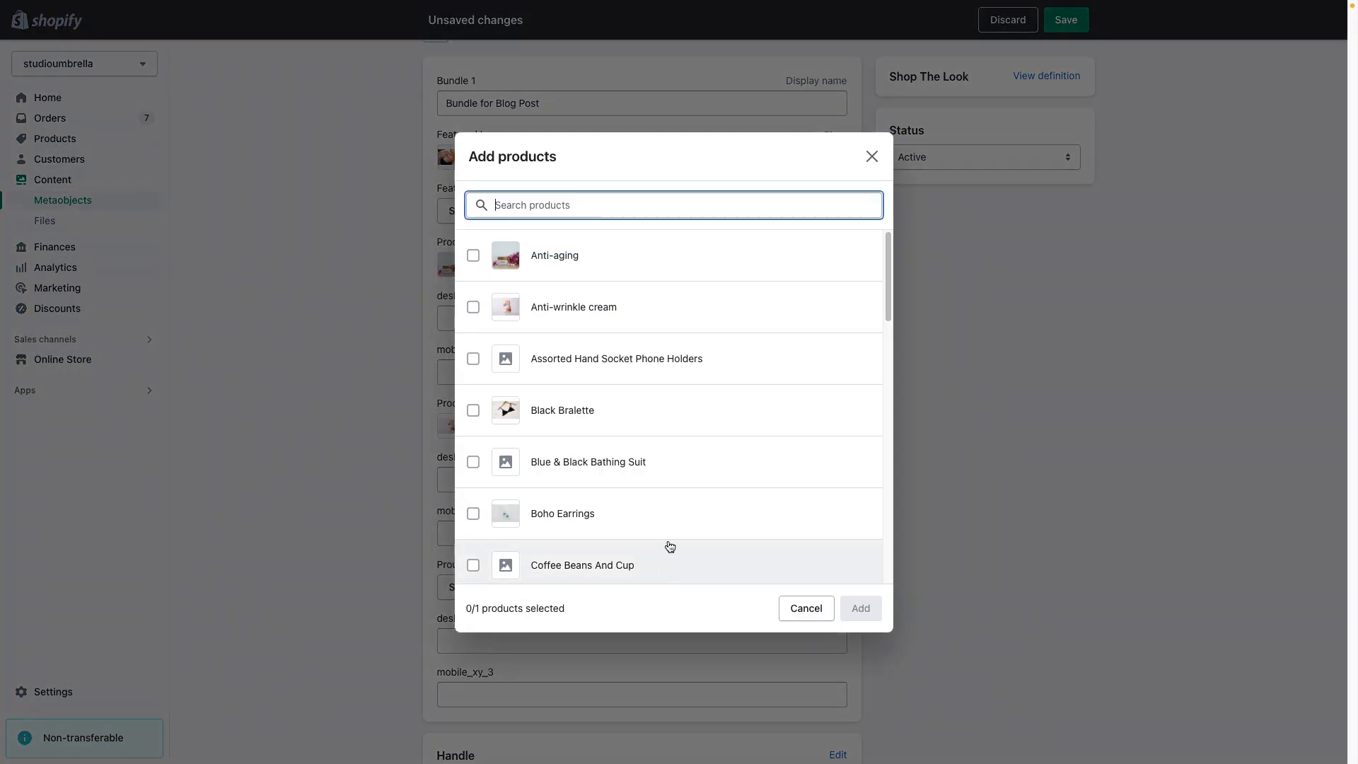
pyautogui.scroll(-4, 644, 520)
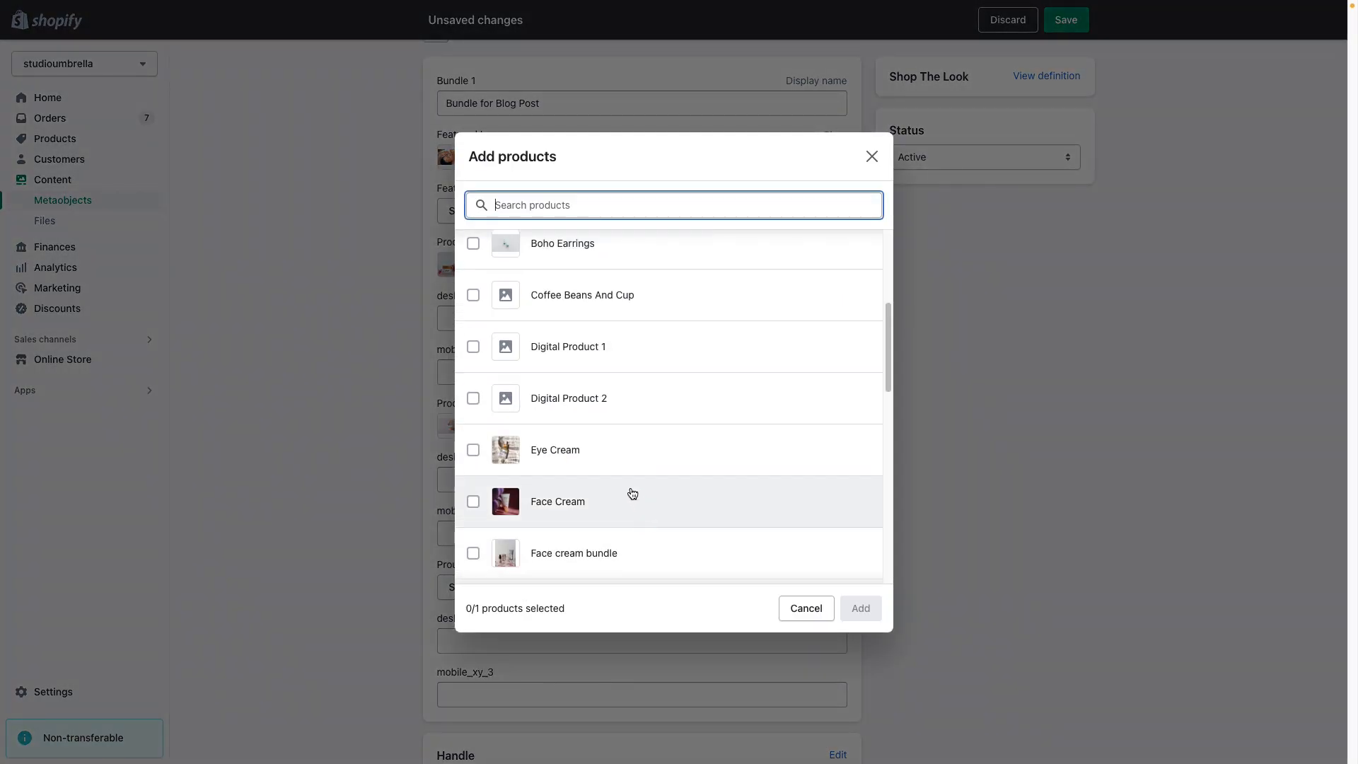
pyautogui.click(623, 450)
pyautogui.click(859, 608)
# Check the filled-in fields, save the Bundle for Blog Post entry and return to the Shop The Look entries list.
pyautogui.scroll(-2, 870, 587)
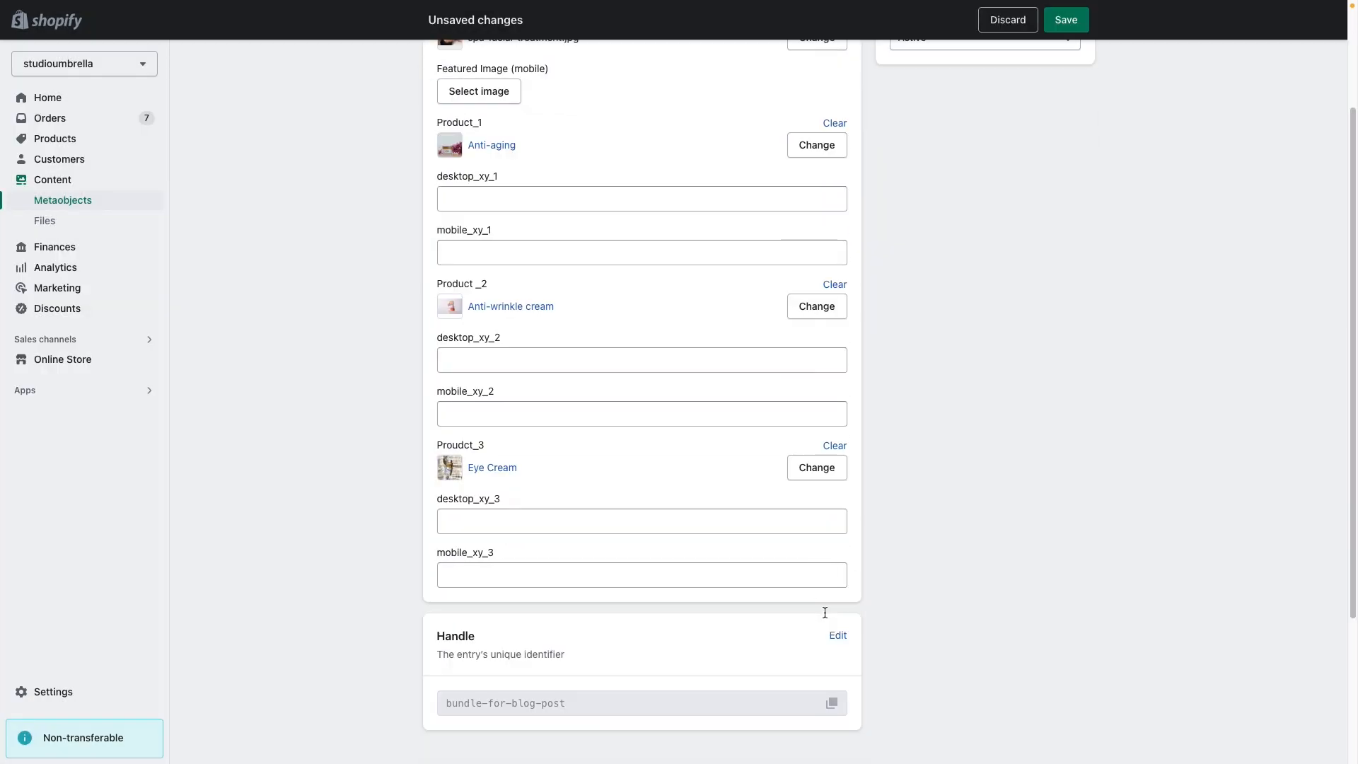
pyautogui.scroll(3, 902, 594)
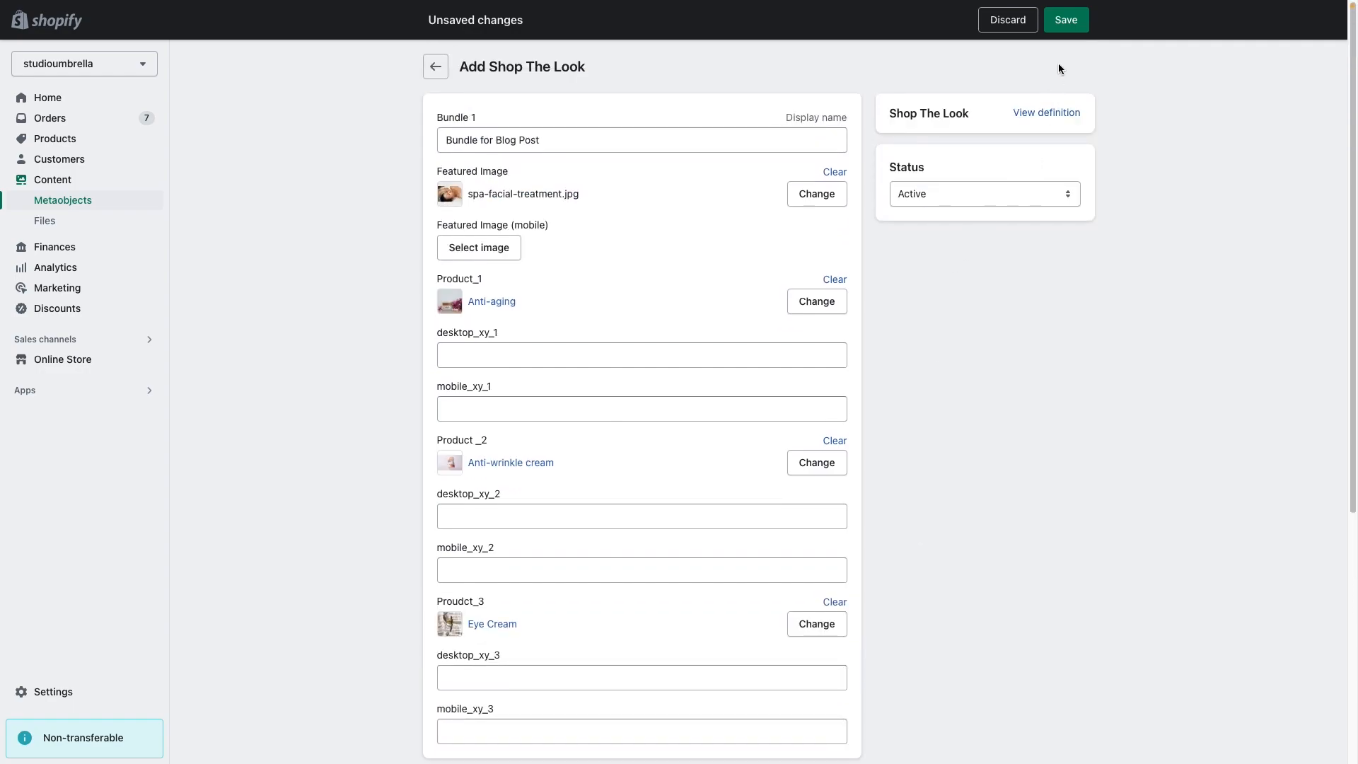
pyautogui.click(1073, 22)
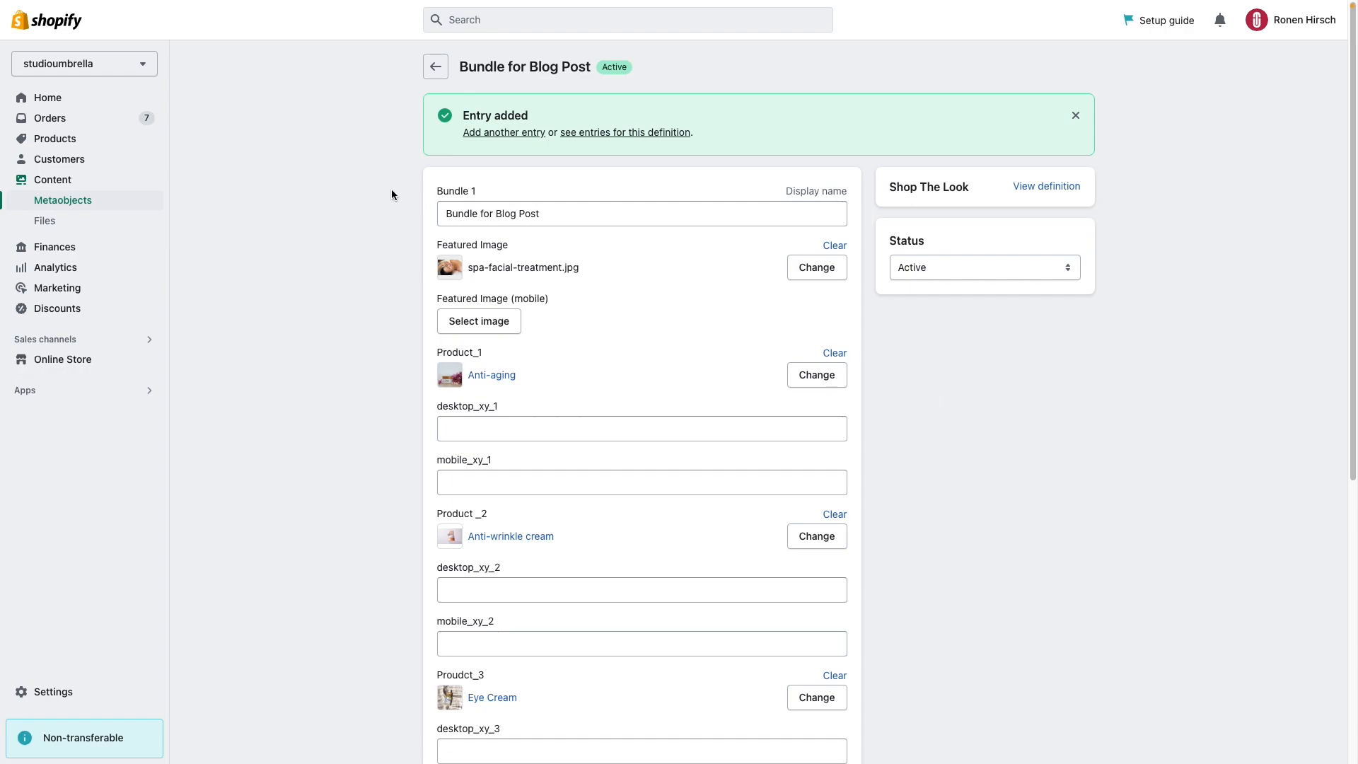
pyautogui.click(435, 67)
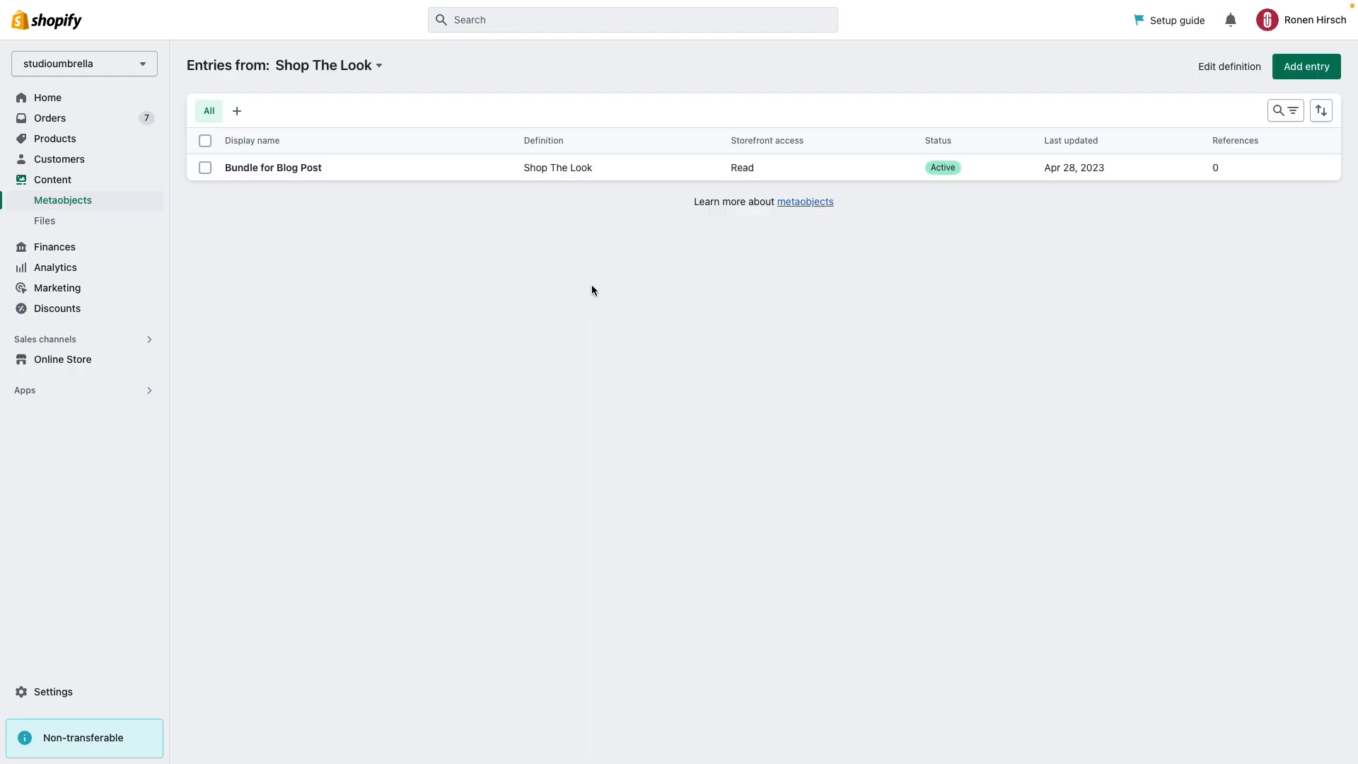
# Start a new blog post metafield definition in the custom data settings and name it Shop The Look.
pyautogui.click(73, 698)
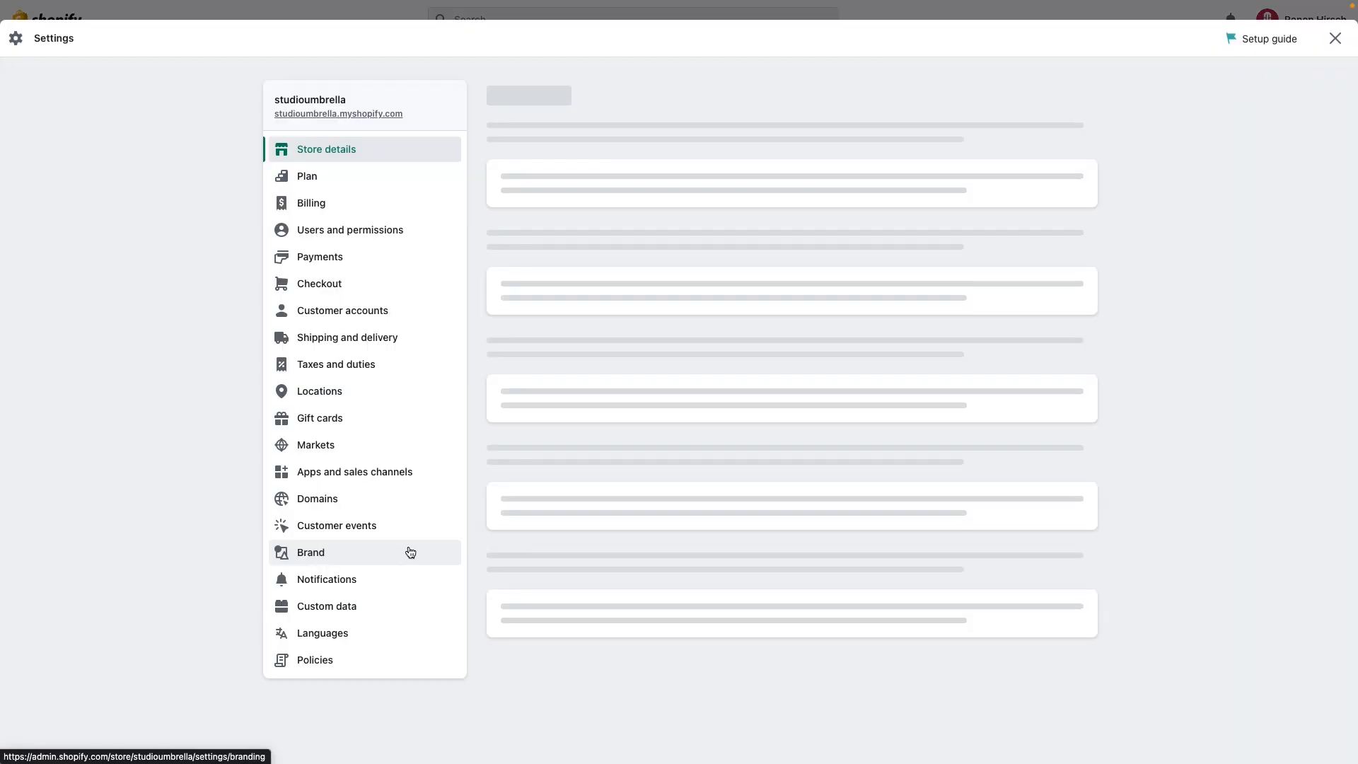
pyautogui.click(351, 607)
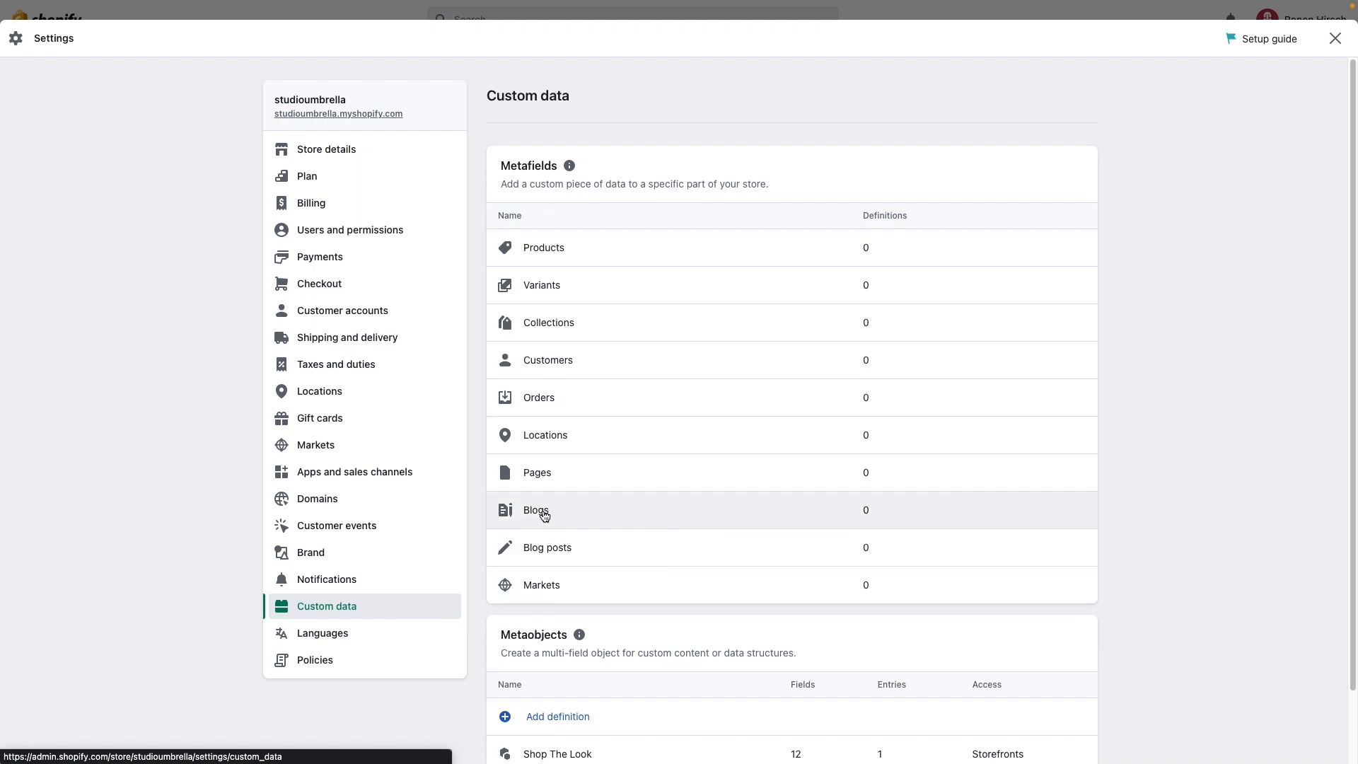
pyautogui.click(678, 556)
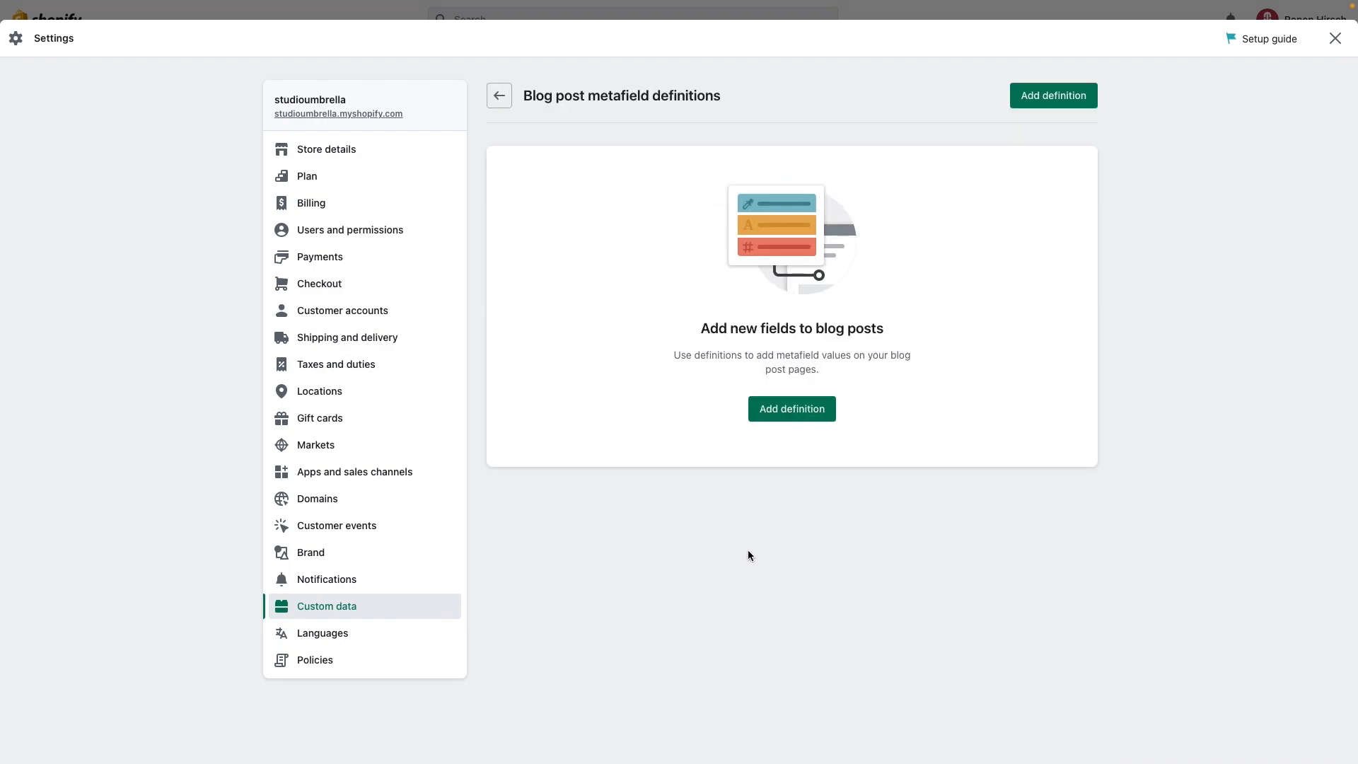
pyautogui.moveTo(877, 330); pyautogui.dragTo(739, 334)
pyautogui.click(738, 334)
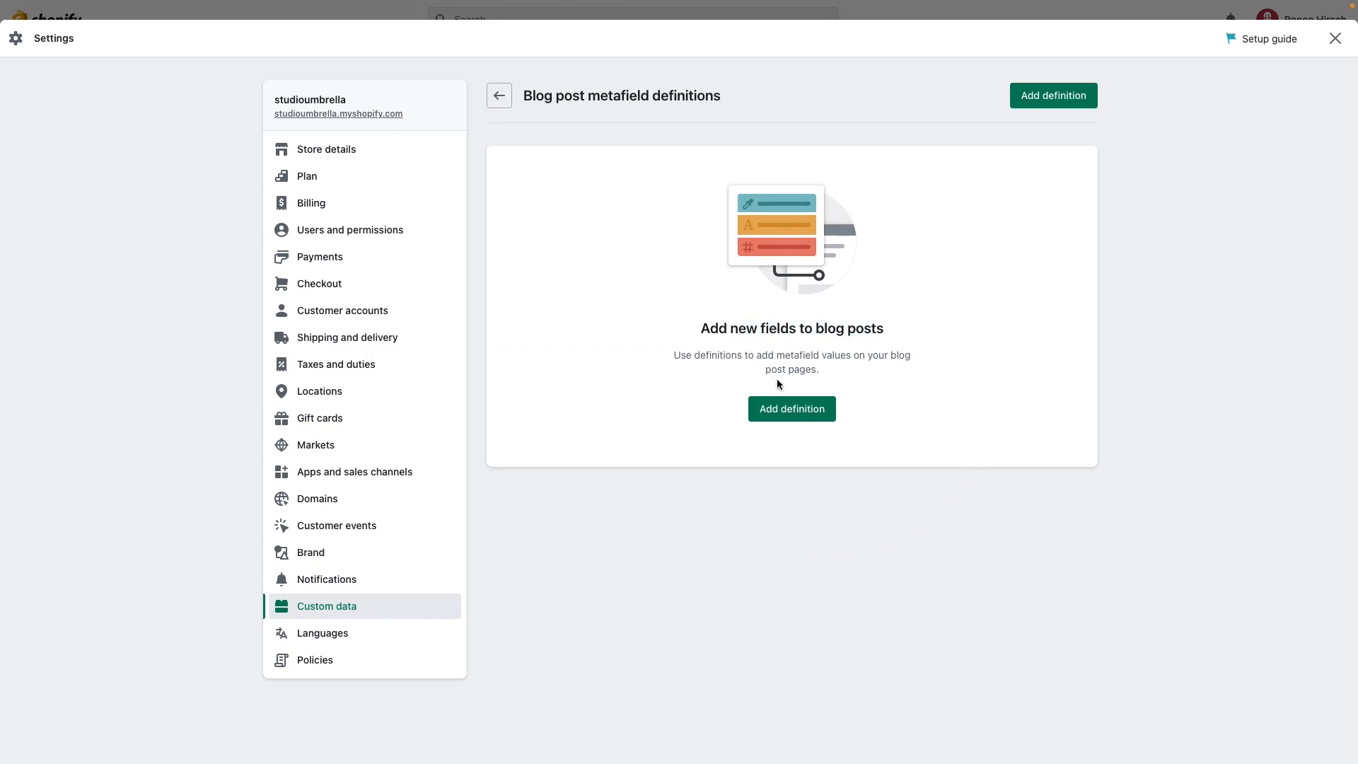
pyautogui.click(792, 419)
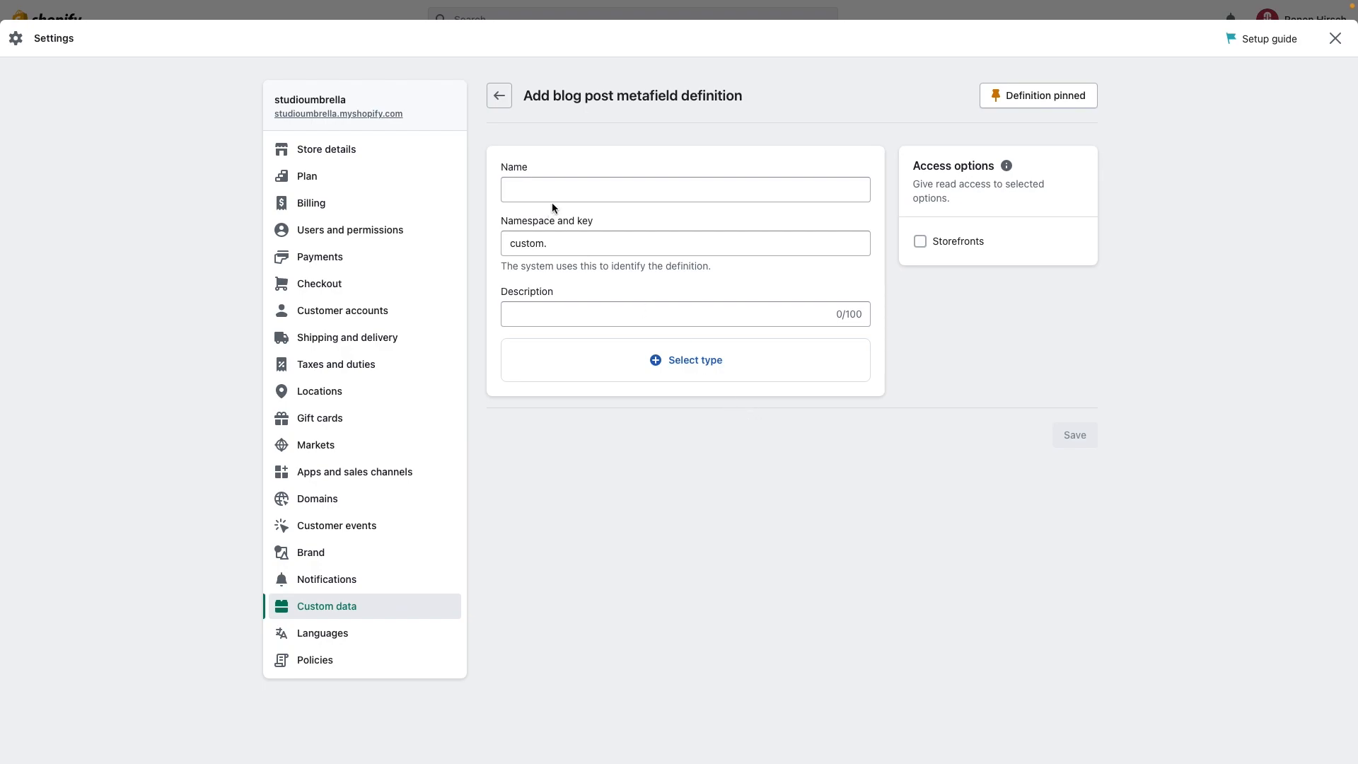
pyautogui.click(578, 190)
pyautogui.write('Shop The Look')
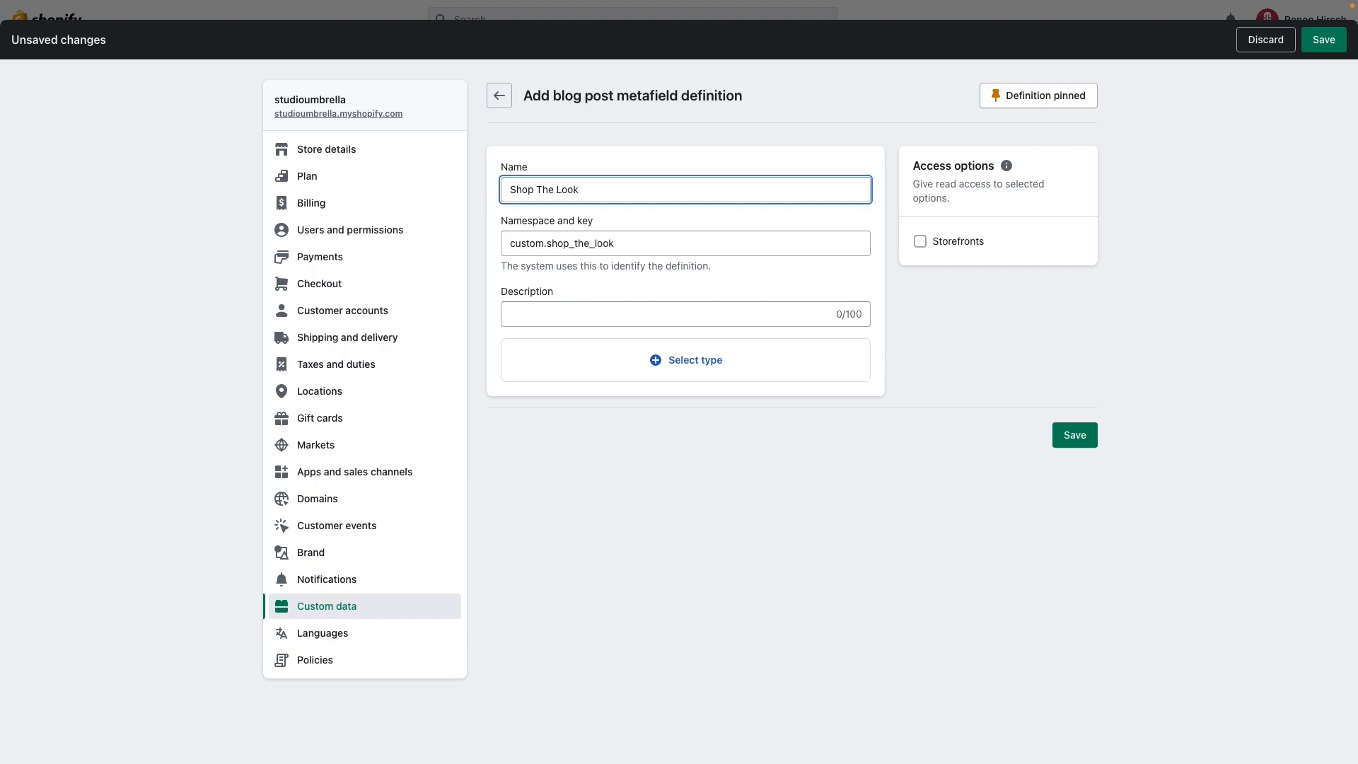
# Make the metafield a single-entry Metaobject type referencing the Shop The Look metaobject, and save the definition.
pyautogui.click(706, 363)
pyautogui.scroll(-2, 694, 510)
pyautogui.scroll(-6, 664, 563)
pyautogui.scroll(-3, 665, 565)
pyautogui.click(655, 478)
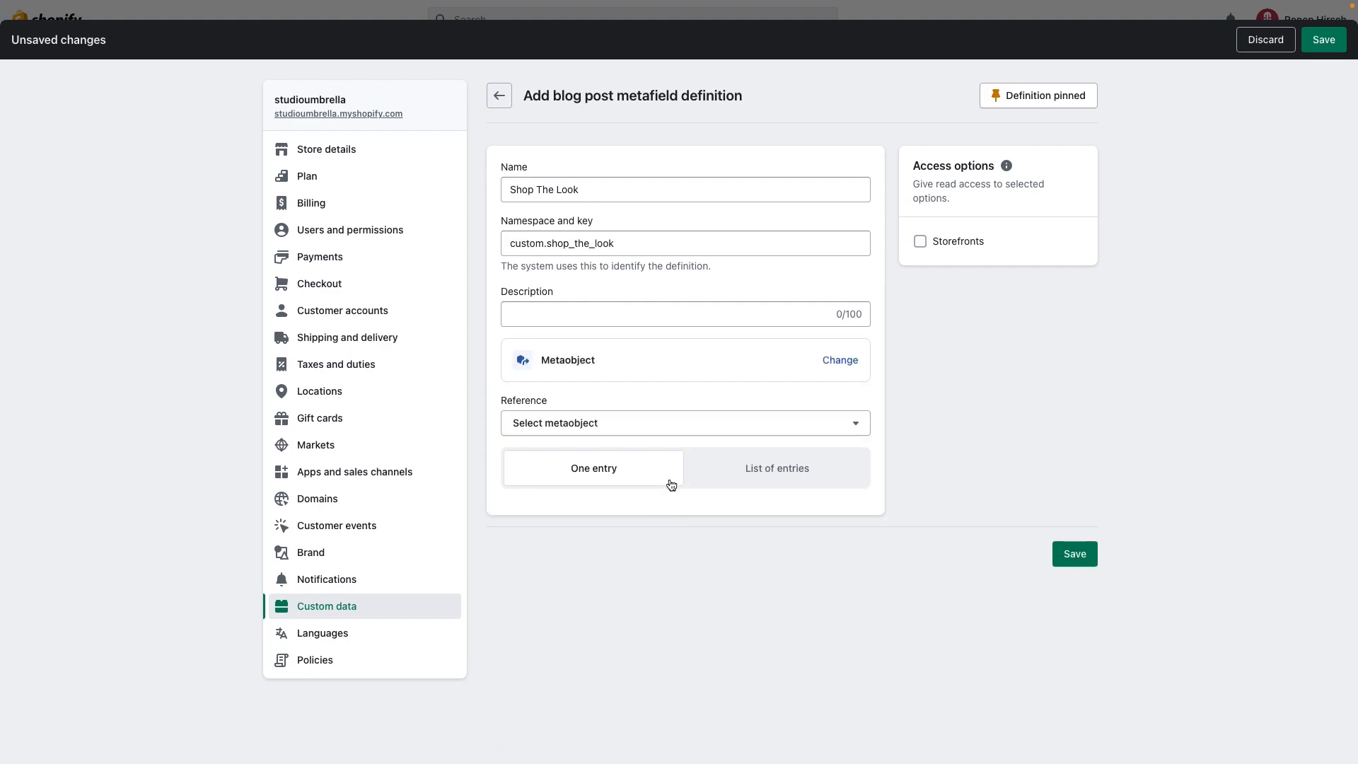
pyautogui.click(650, 424)
pyautogui.click(562, 510)
pyautogui.click(1077, 553)
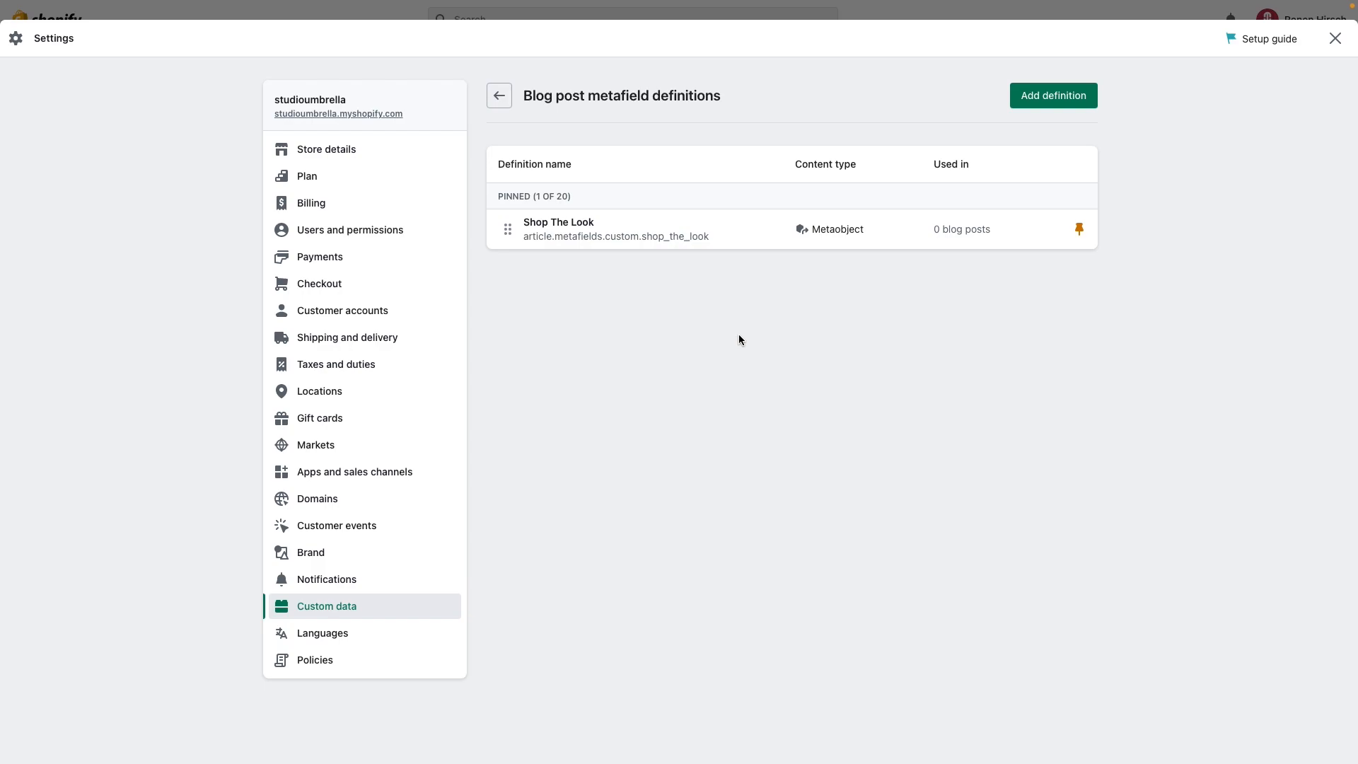
# Close the settings and open the Caring for your flowers post from the online store's blog posts.
pyautogui.click(1332, 39)
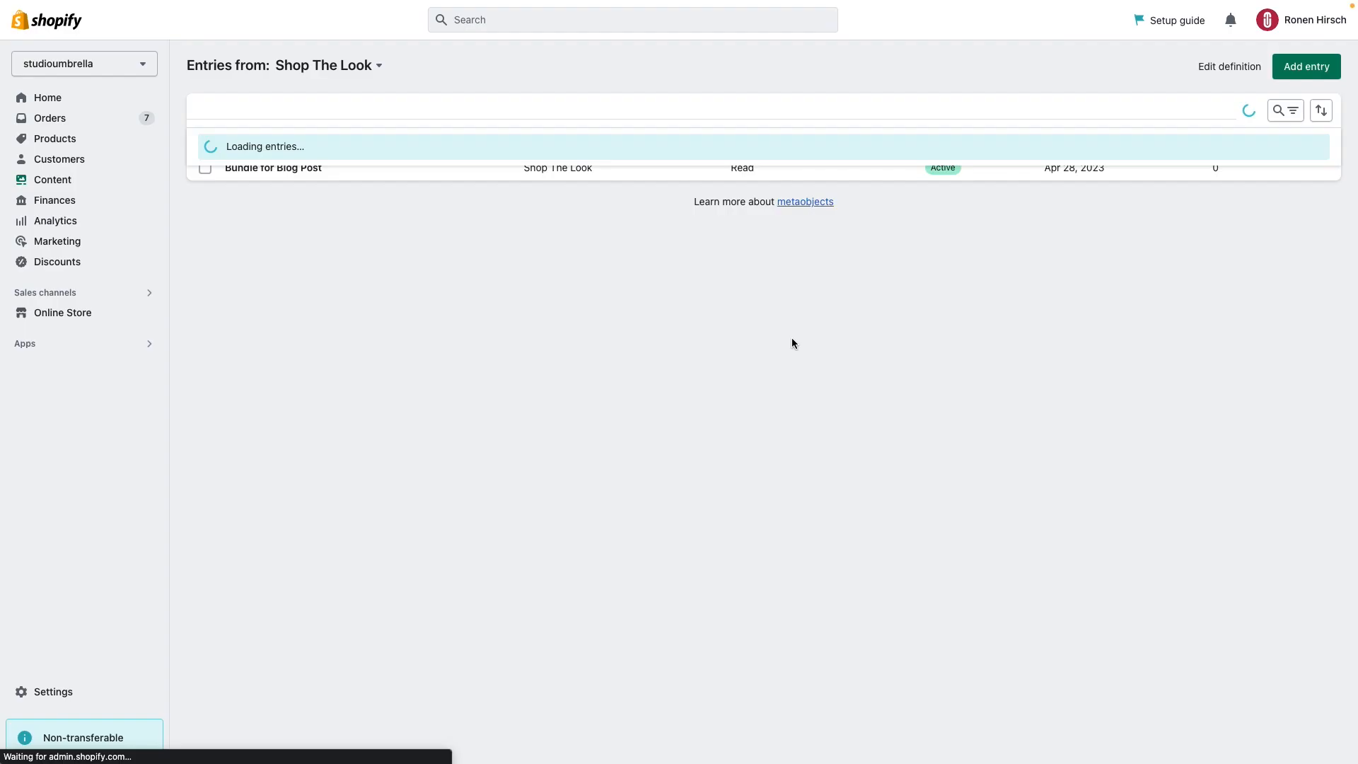
pyautogui.click(85, 360)
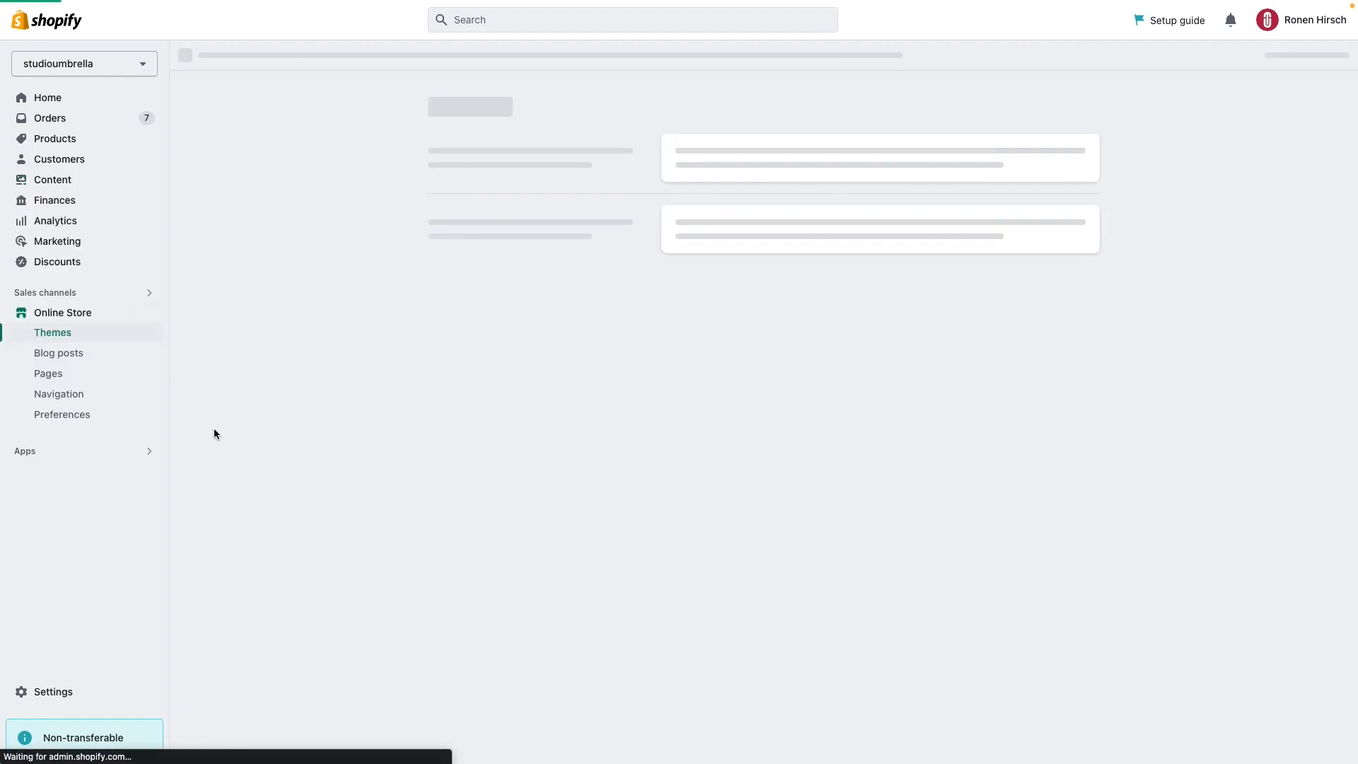
pyautogui.click(87, 359)
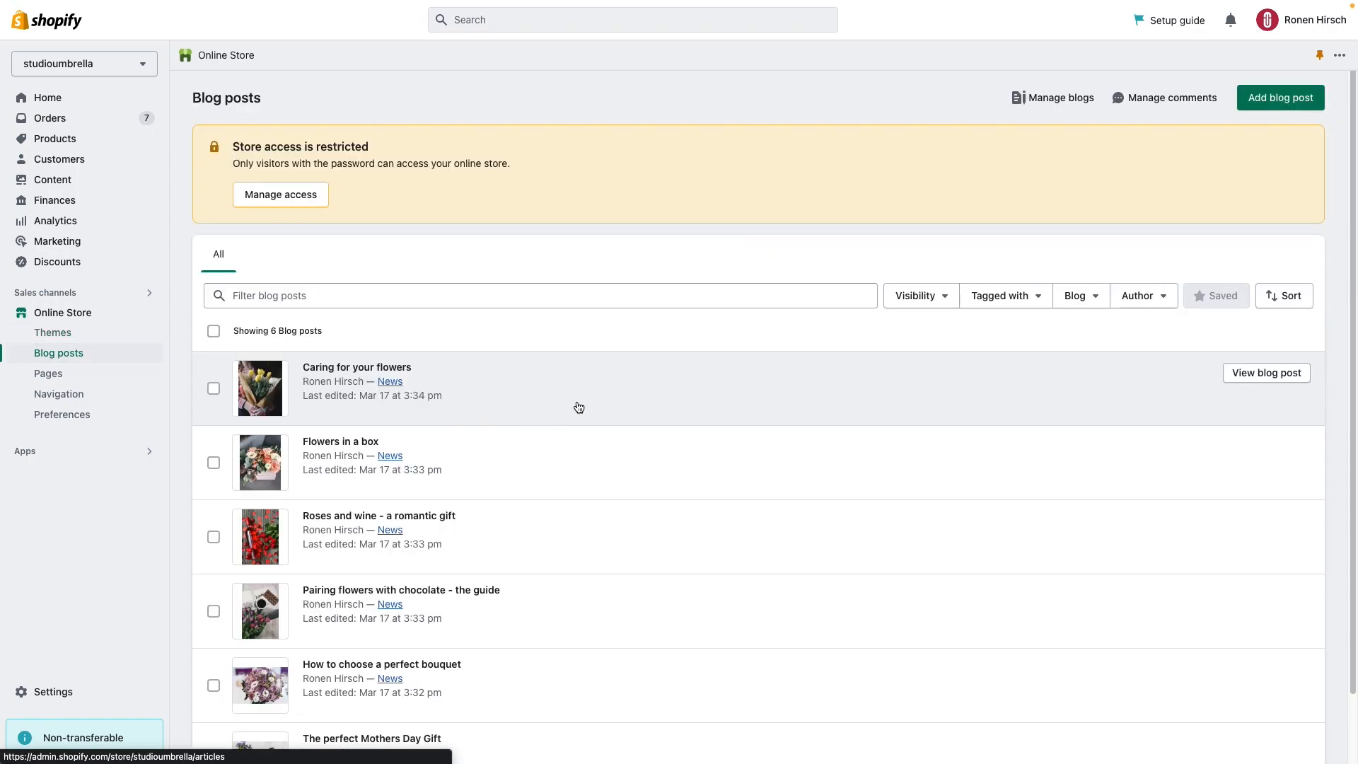
pyautogui.scroll(-2, 432, 580)
pyautogui.scroll(2, 575, 548)
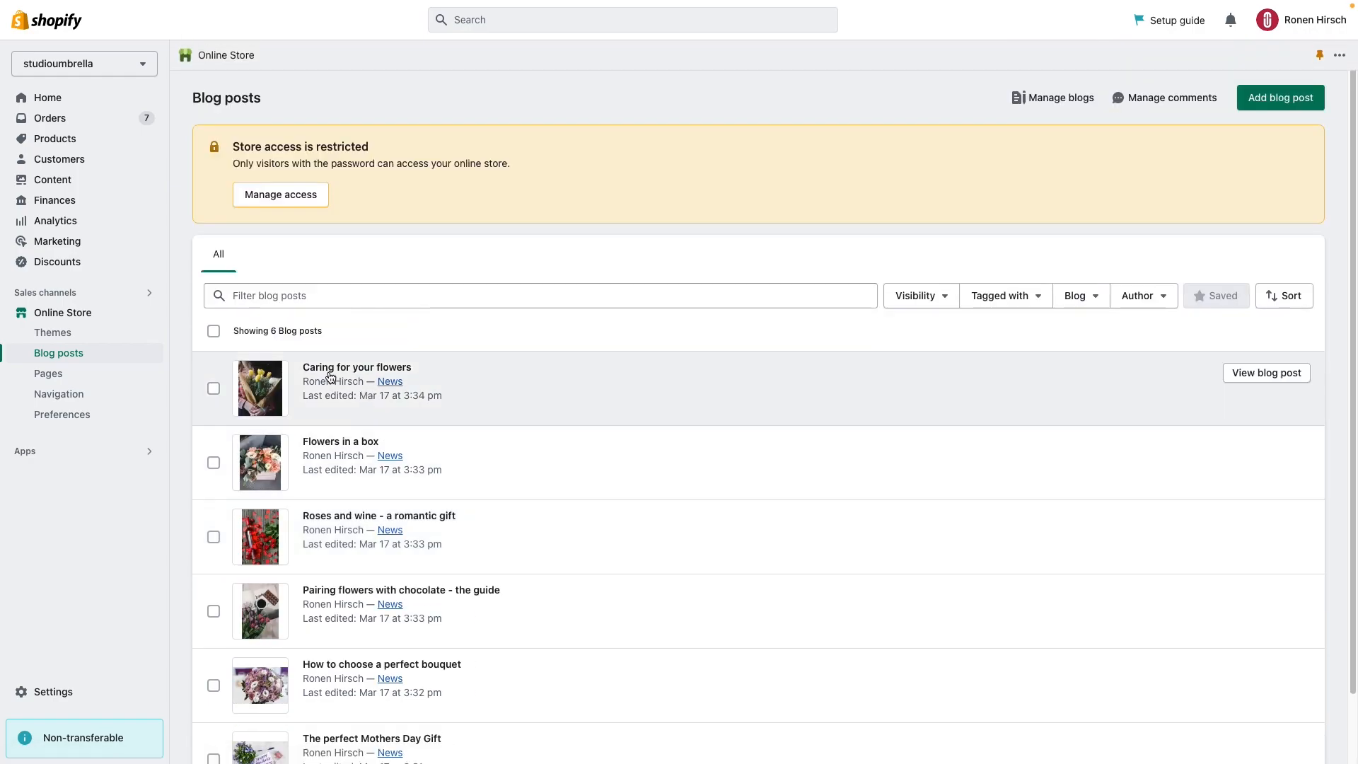
pyautogui.click(542, 384)
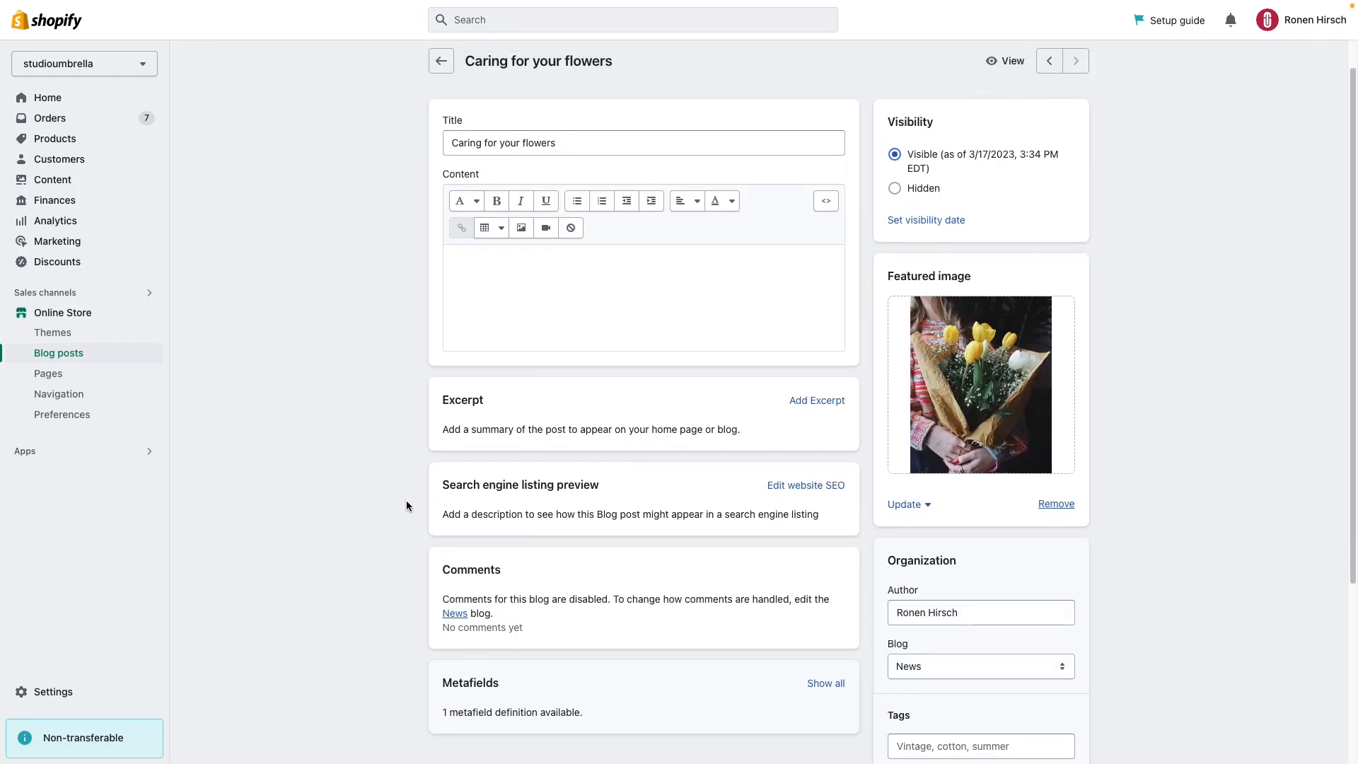
# Set the post's Shop The Look metafield to the Bundle for Blog Post entry and save it.
pyautogui.scroll(-3, 406, 507)
pyautogui.moveTo(586, 520); pyautogui.dragTo(697, 517)
pyautogui.click(835, 486)
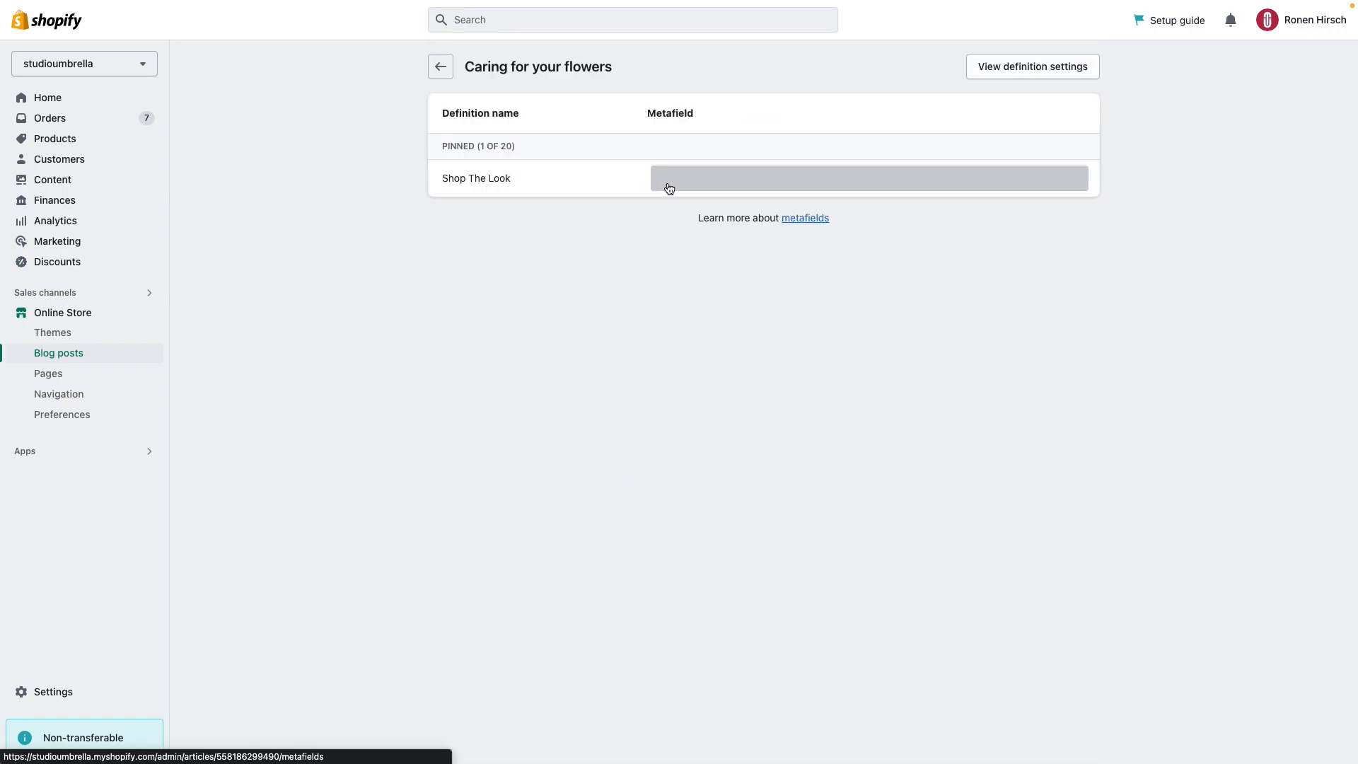
pyautogui.click(717, 184)
pyautogui.click(717, 185)
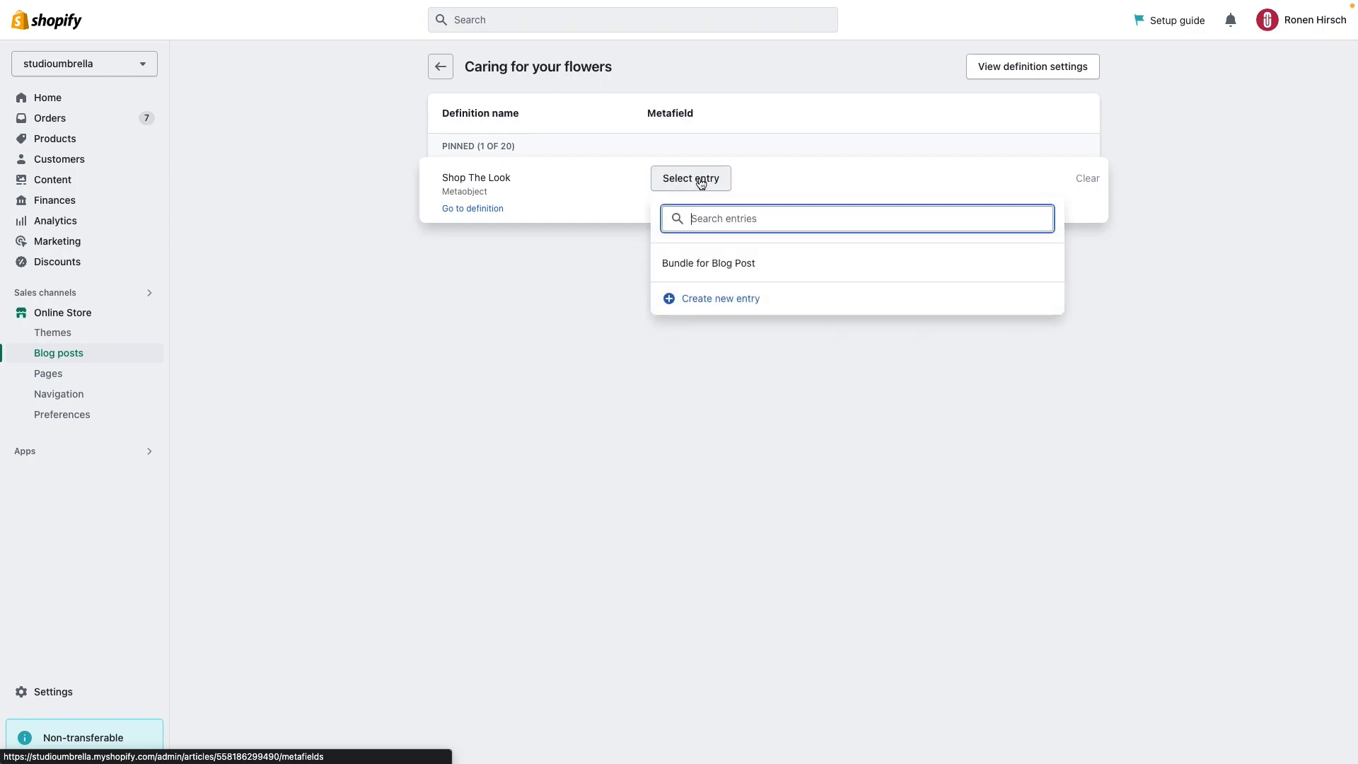
pyautogui.click(718, 263)
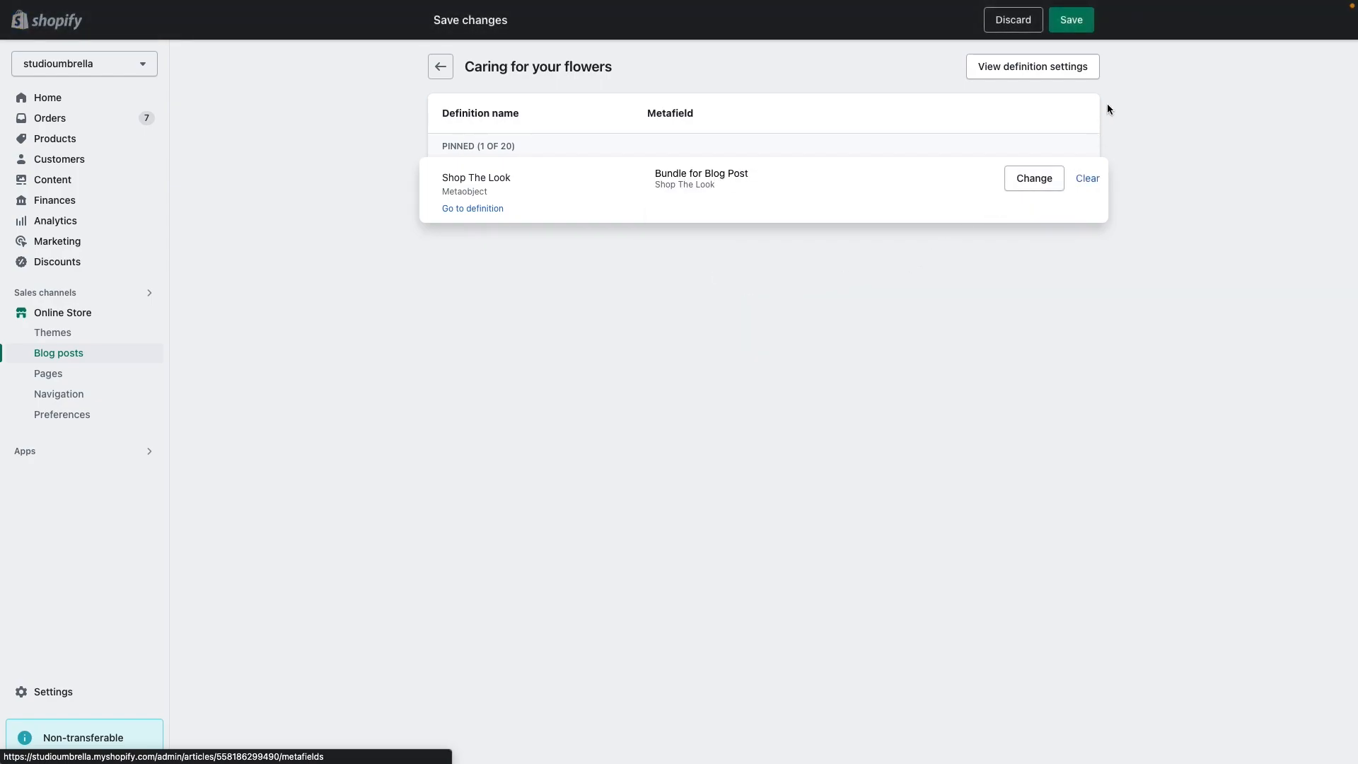
pyautogui.click(1075, 20)
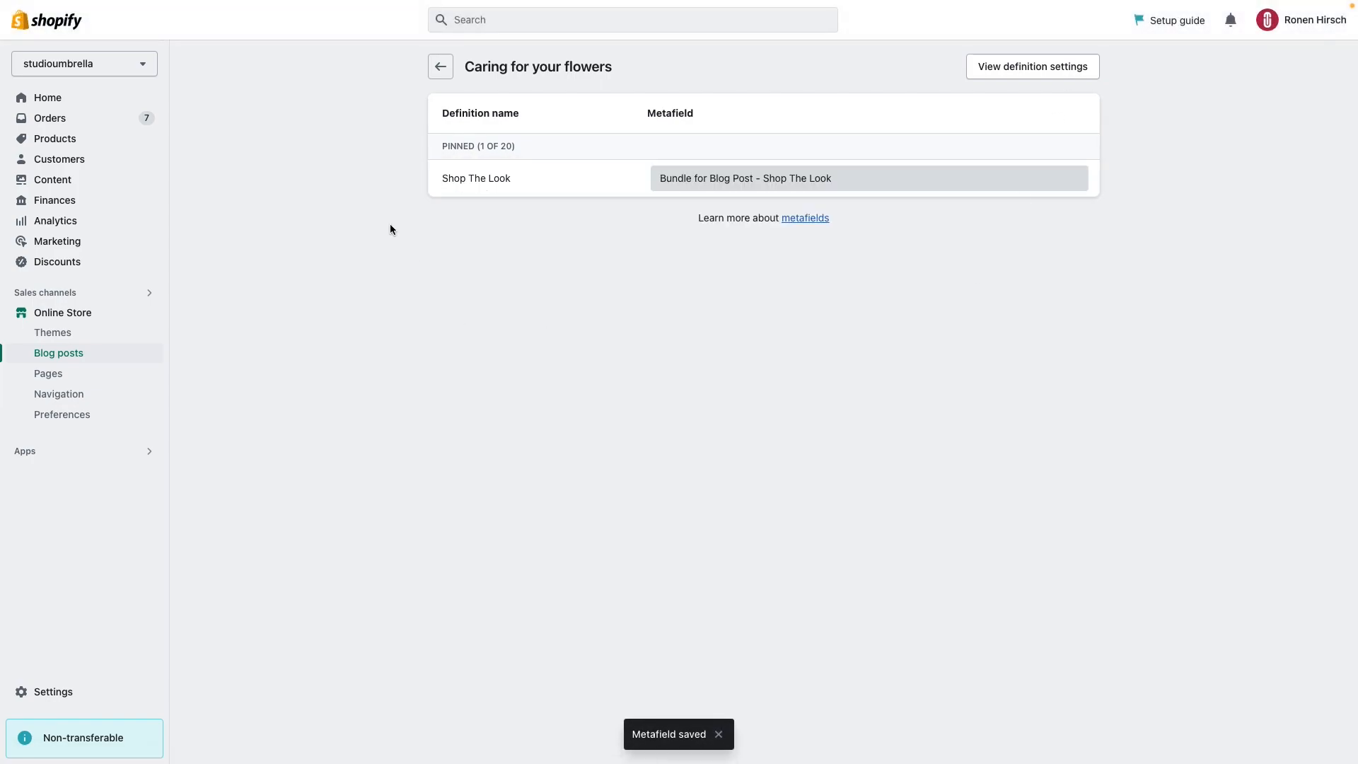
# Leave the post's metafields and add a new Shop The Look metaobject entry named Bundle 2, saving it with the other fields empty.
pyautogui.click(442, 67)
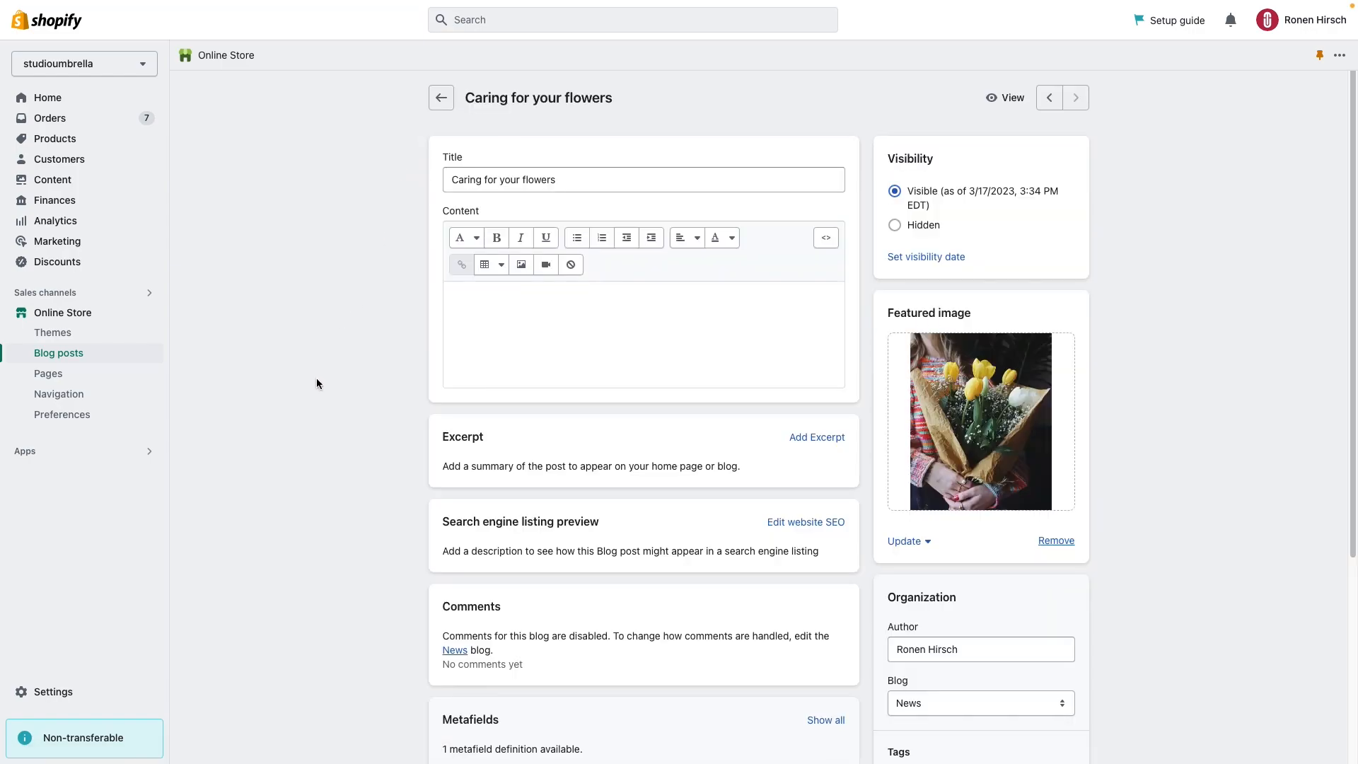
pyautogui.click(52, 179)
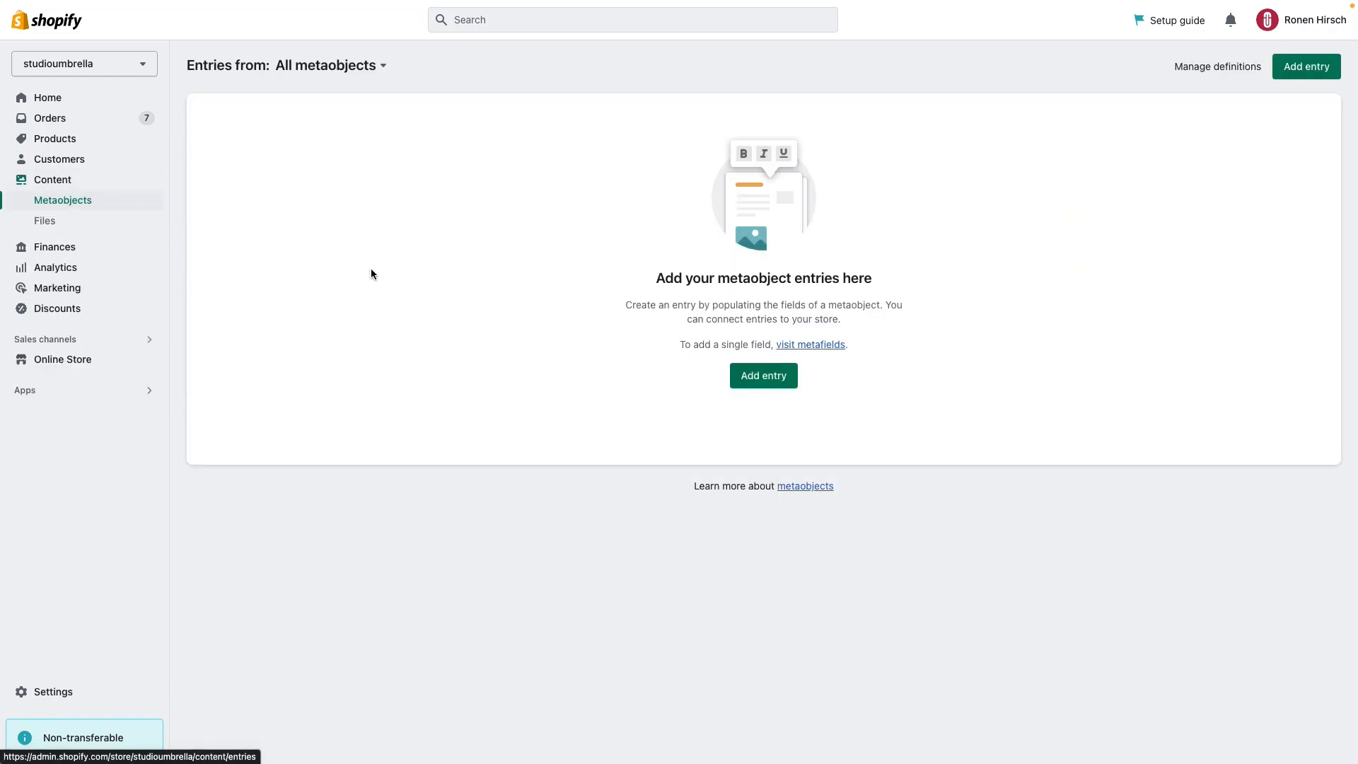
pyautogui.click(1284, 68)
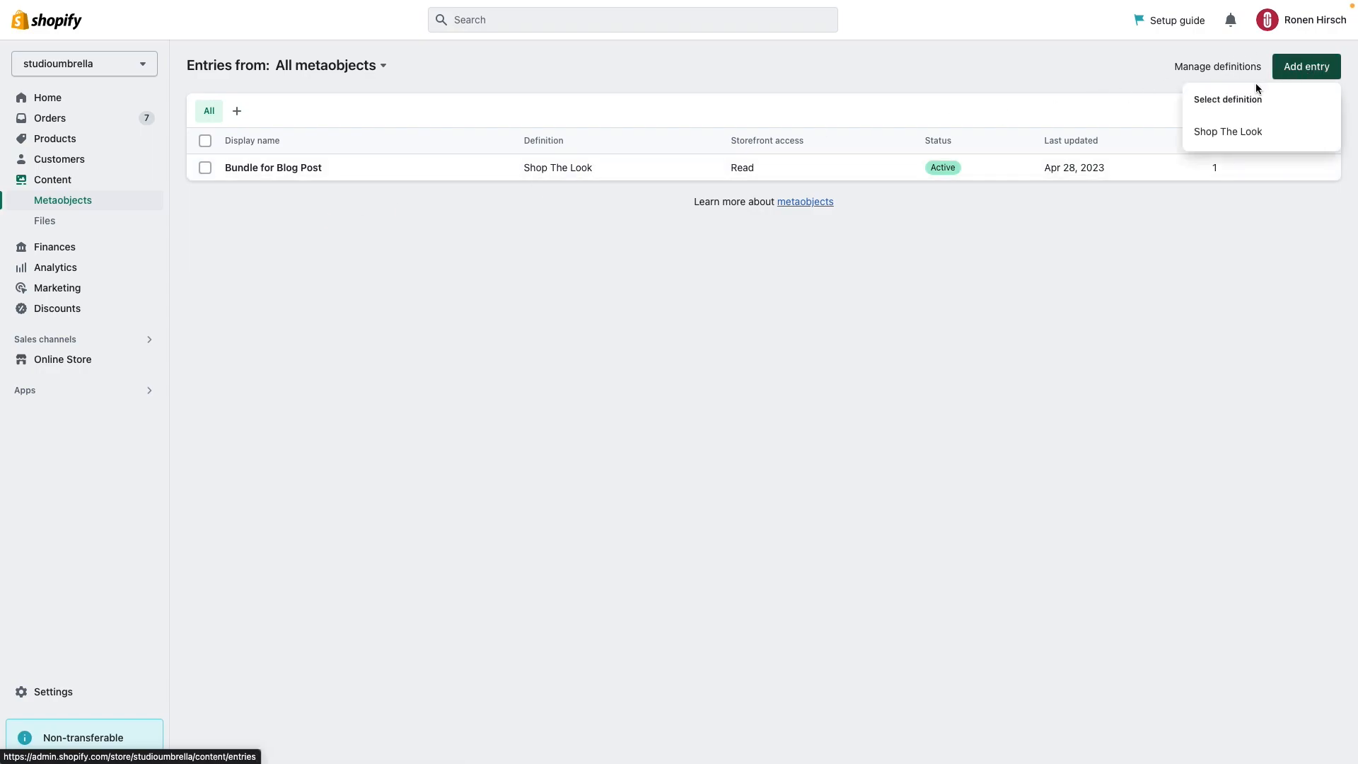
pyautogui.click(1264, 134)
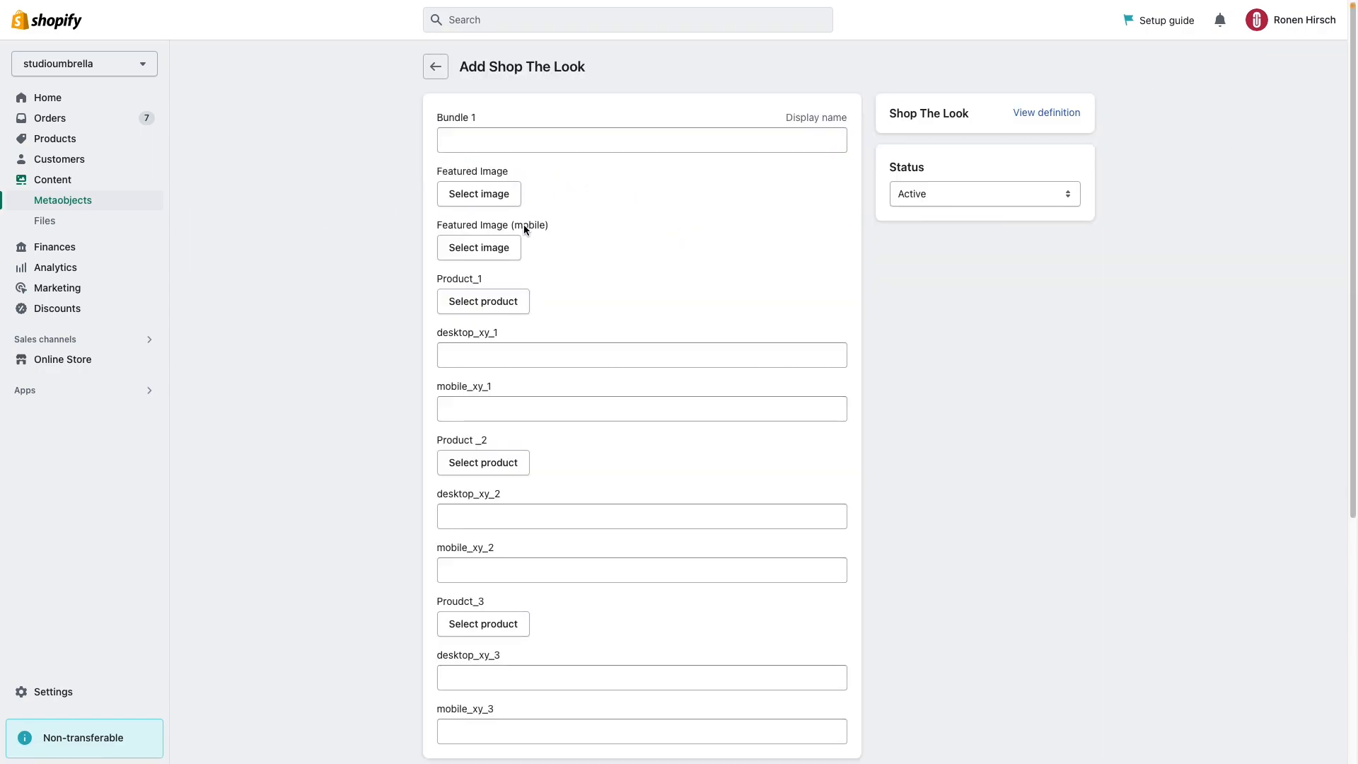
pyautogui.click(475, 140)
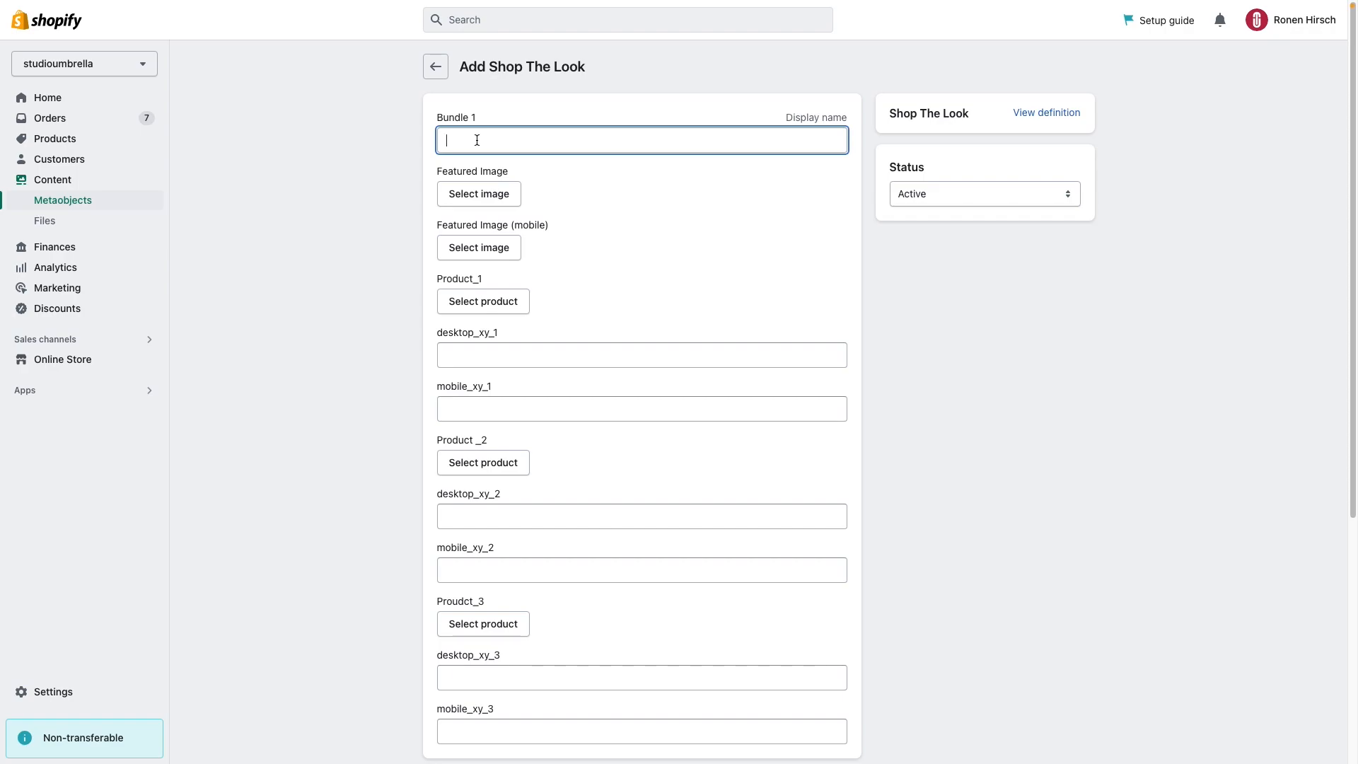
pyautogui.write('Bundle 2')
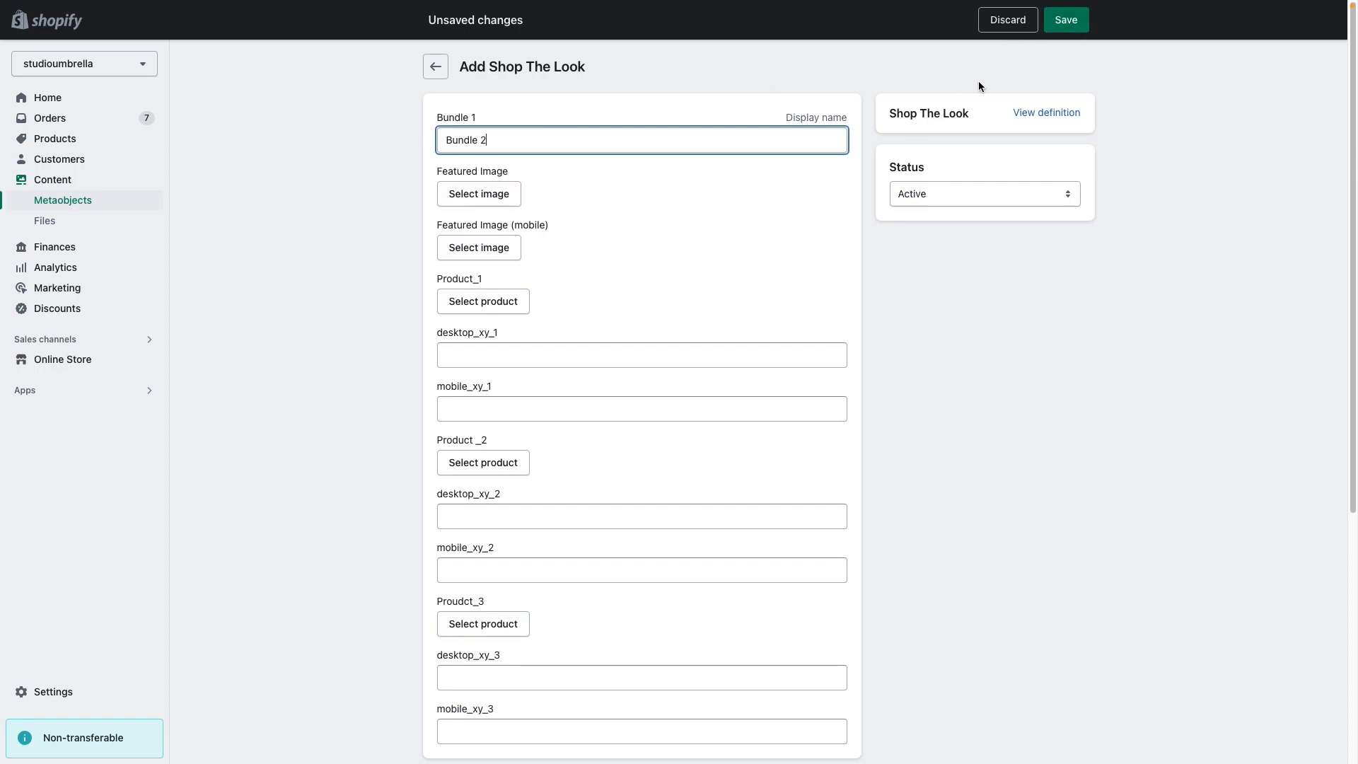
pyautogui.click(1066, 20)
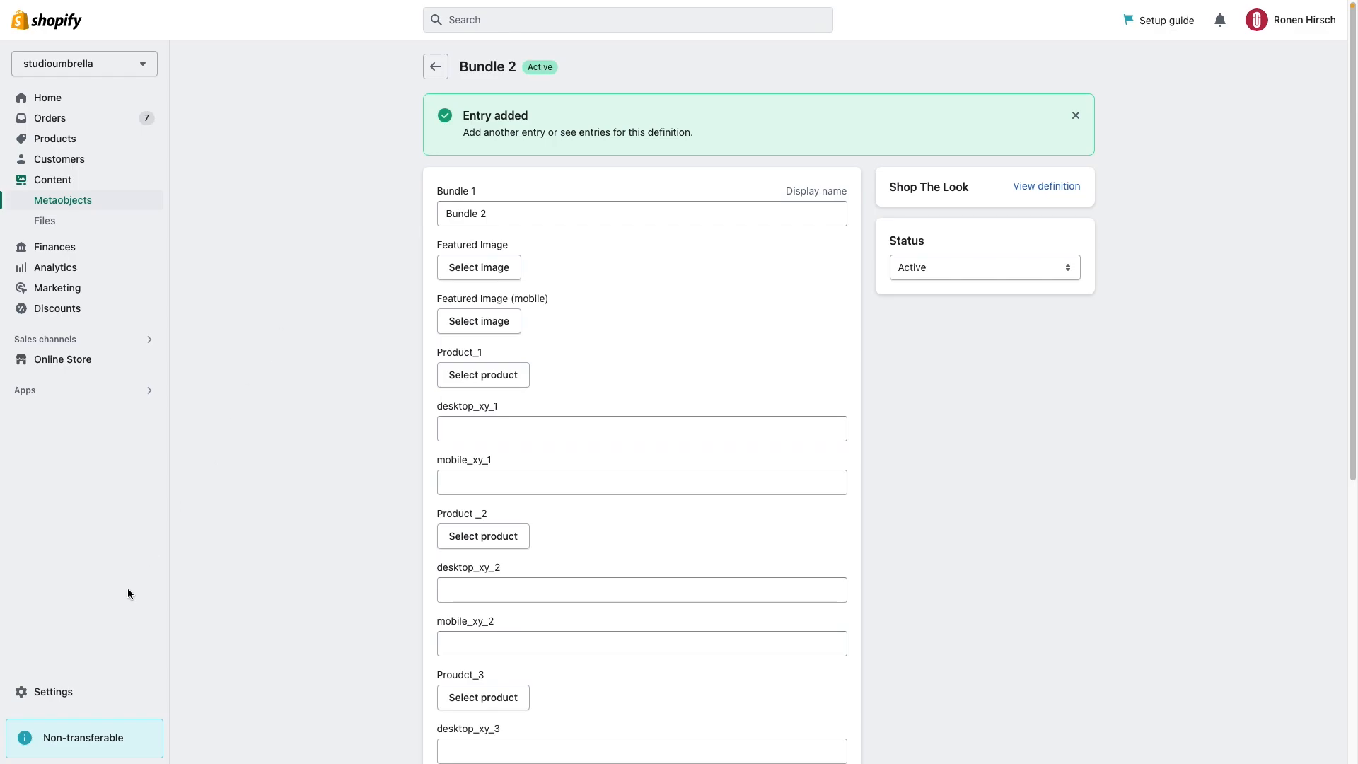
# Review the blog post metafield definitions in the custom data settings and close the settings.
pyautogui.click(53, 692)
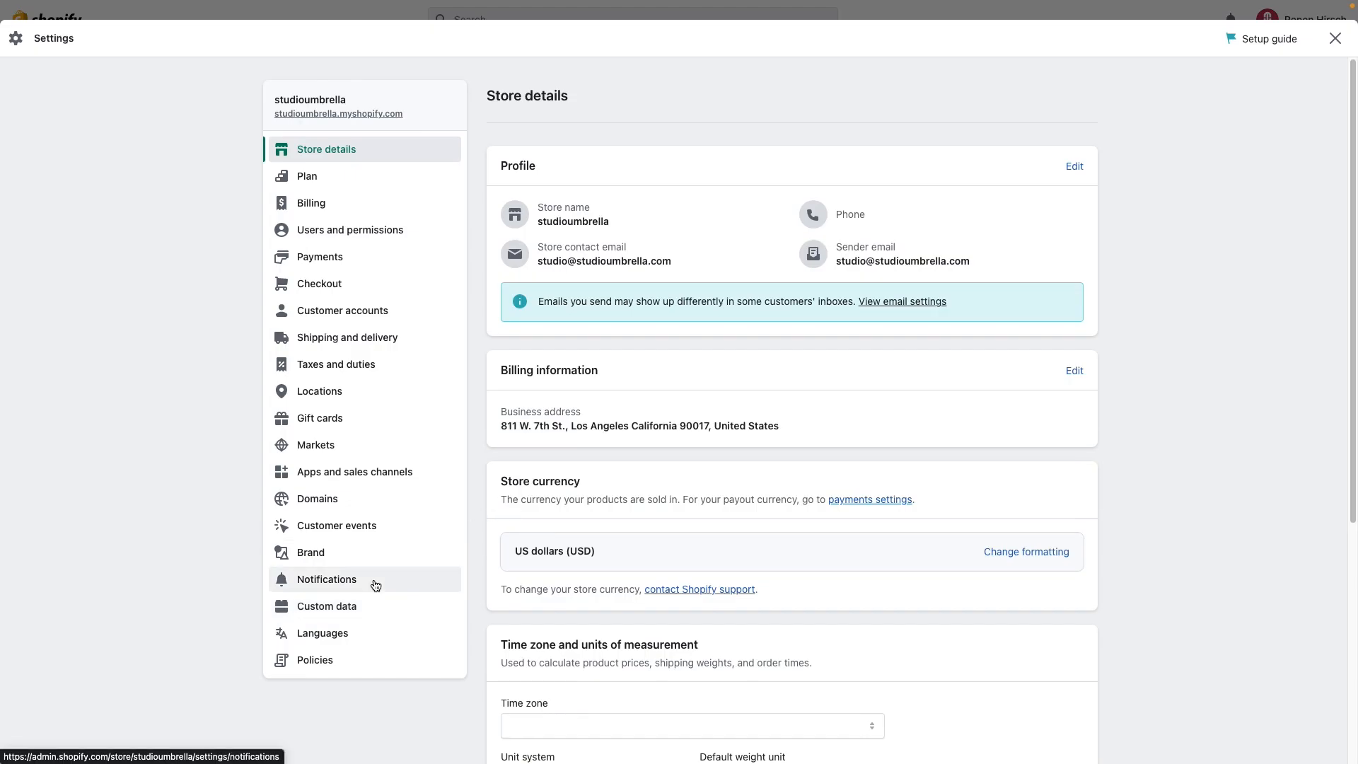
pyautogui.click(400, 605)
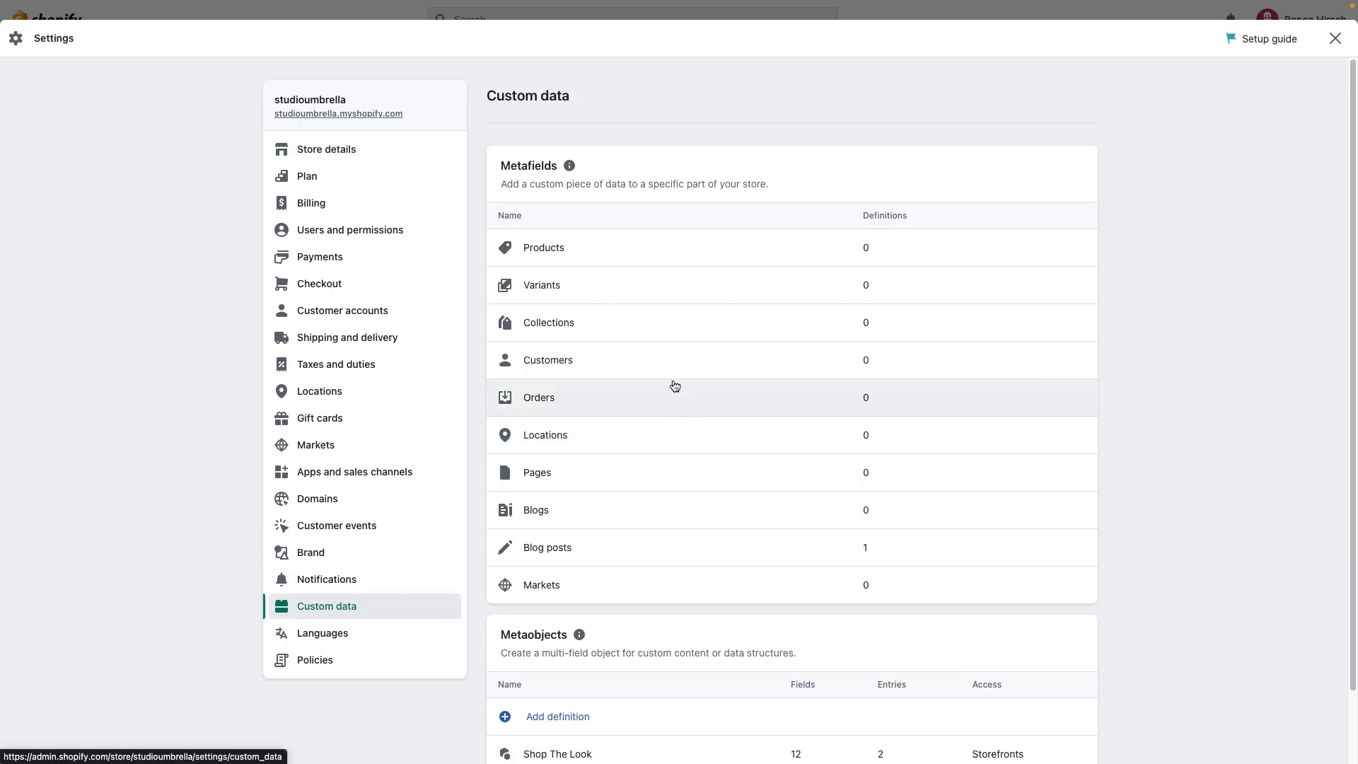
pyautogui.click(628, 546)
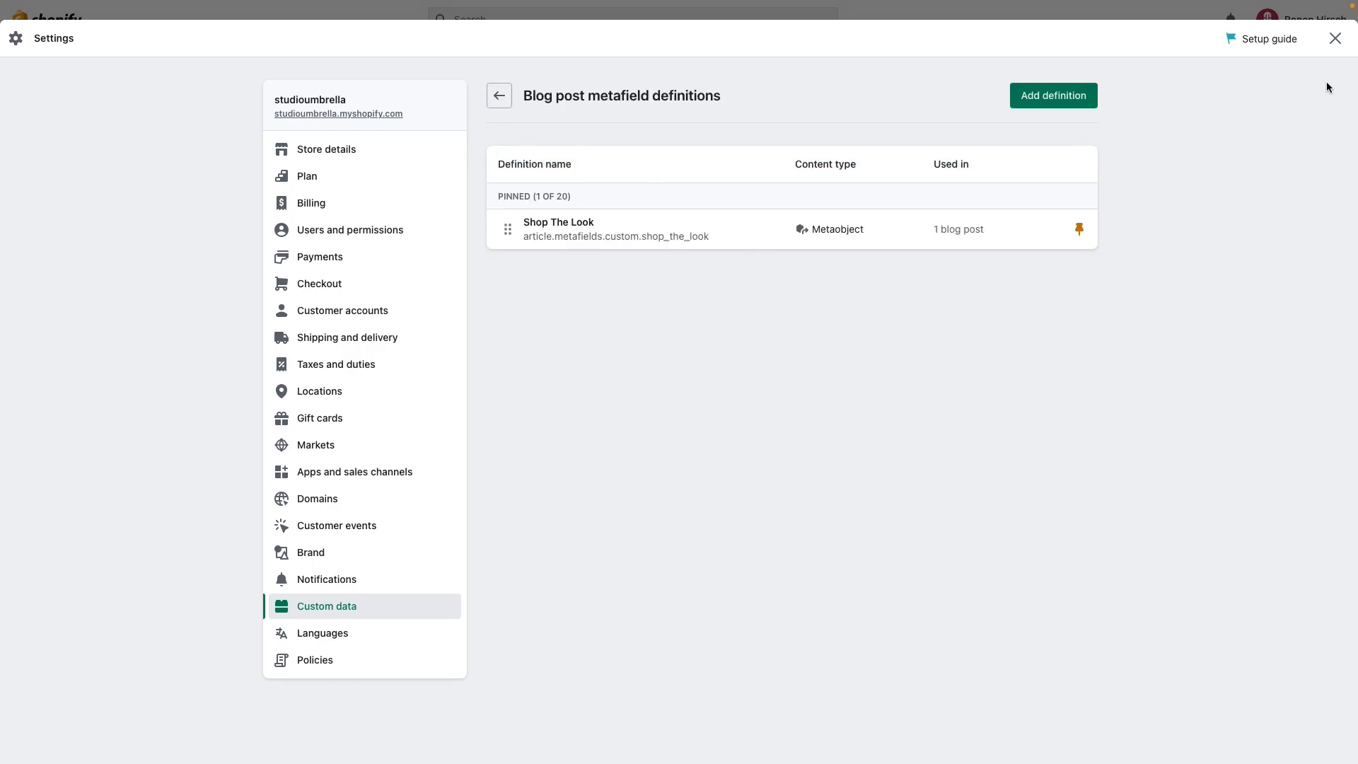
pyautogui.click(1337, 39)
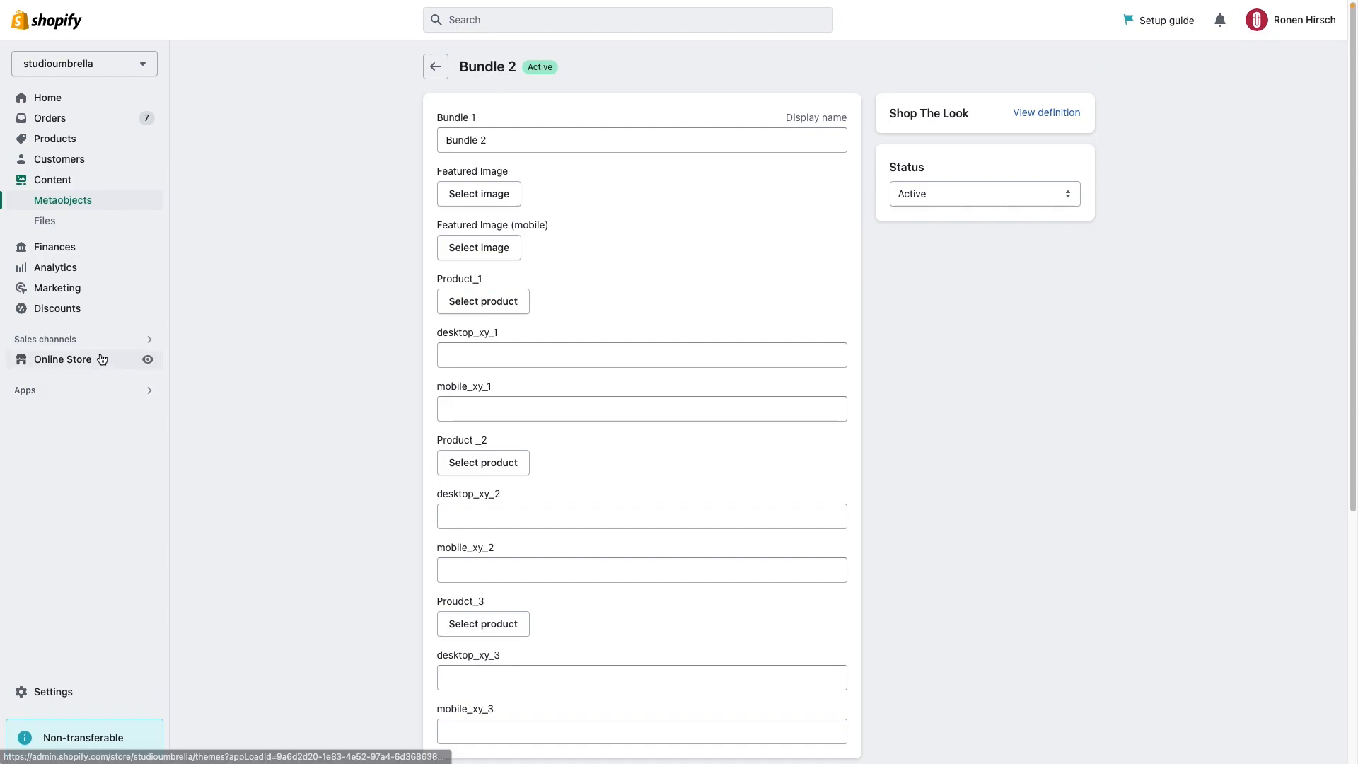
# Open the Flowers in a box post from the online store's blog posts and show all its metafields.
pyautogui.click(99, 358)
pyautogui.click(103, 358)
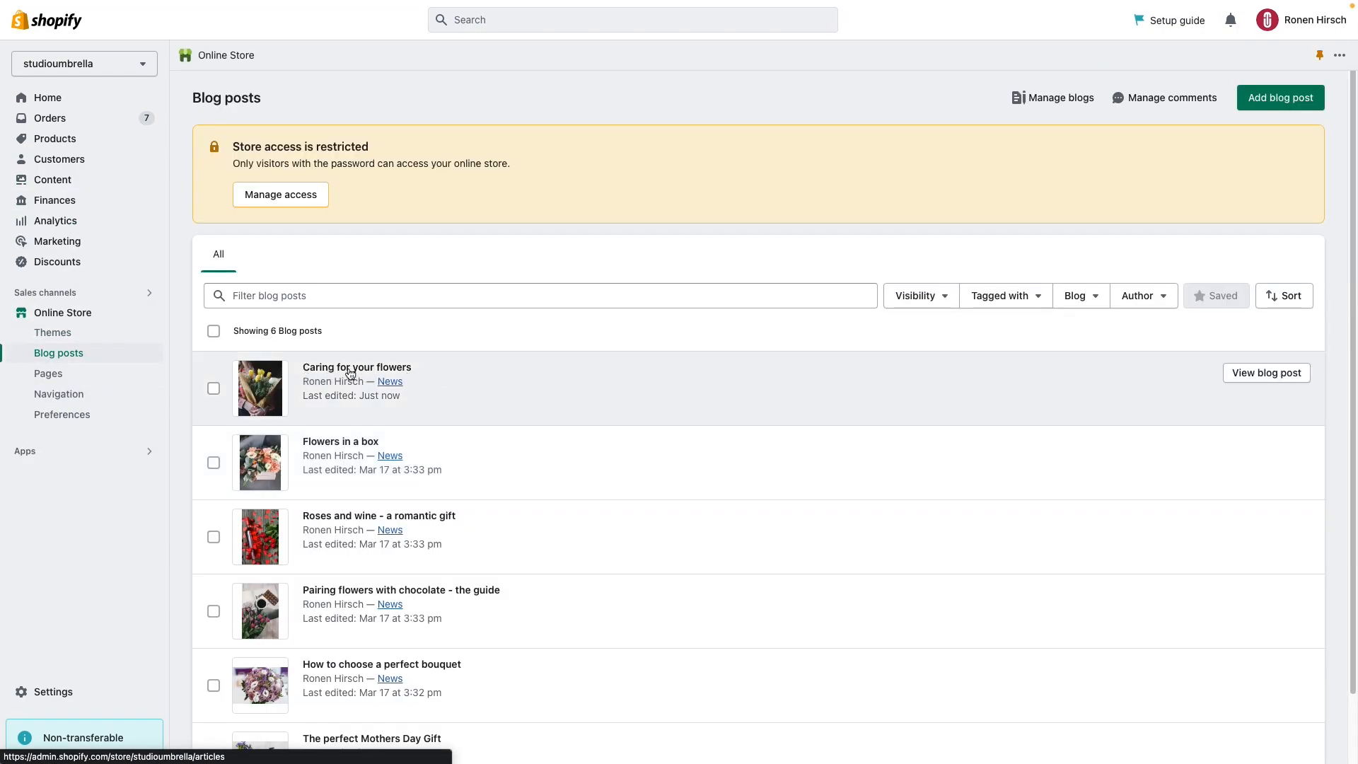
pyautogui.click(343, 443)
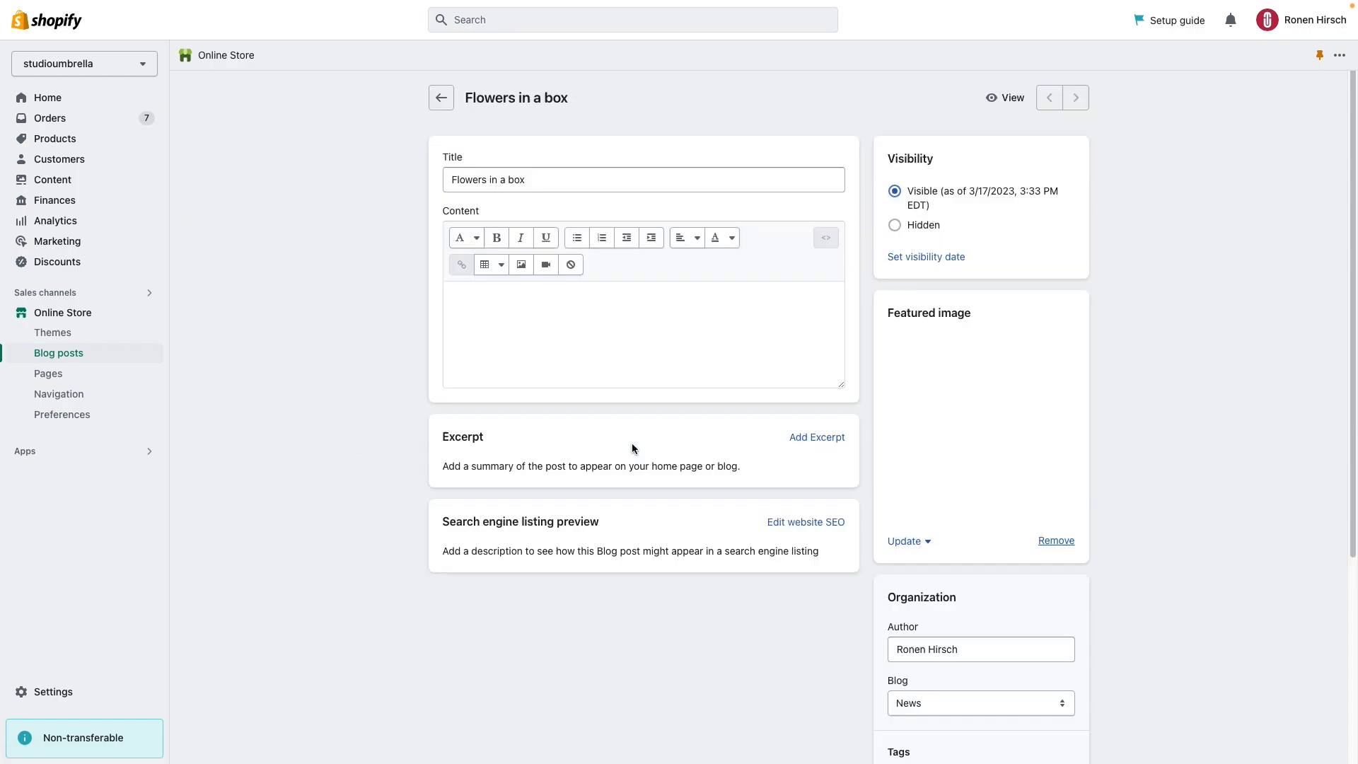
pyautogui.scroll(-5, 580, 577)
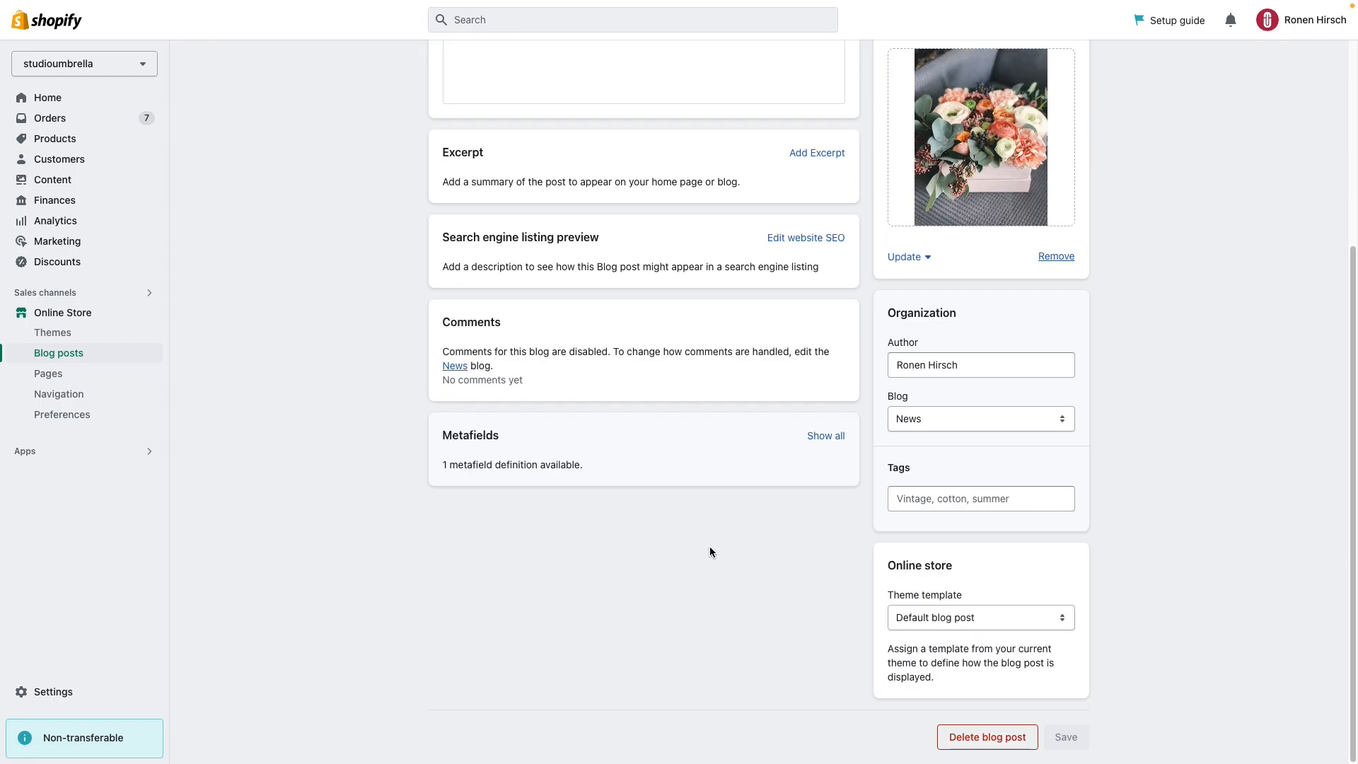
pyautogui.click(815, 442)
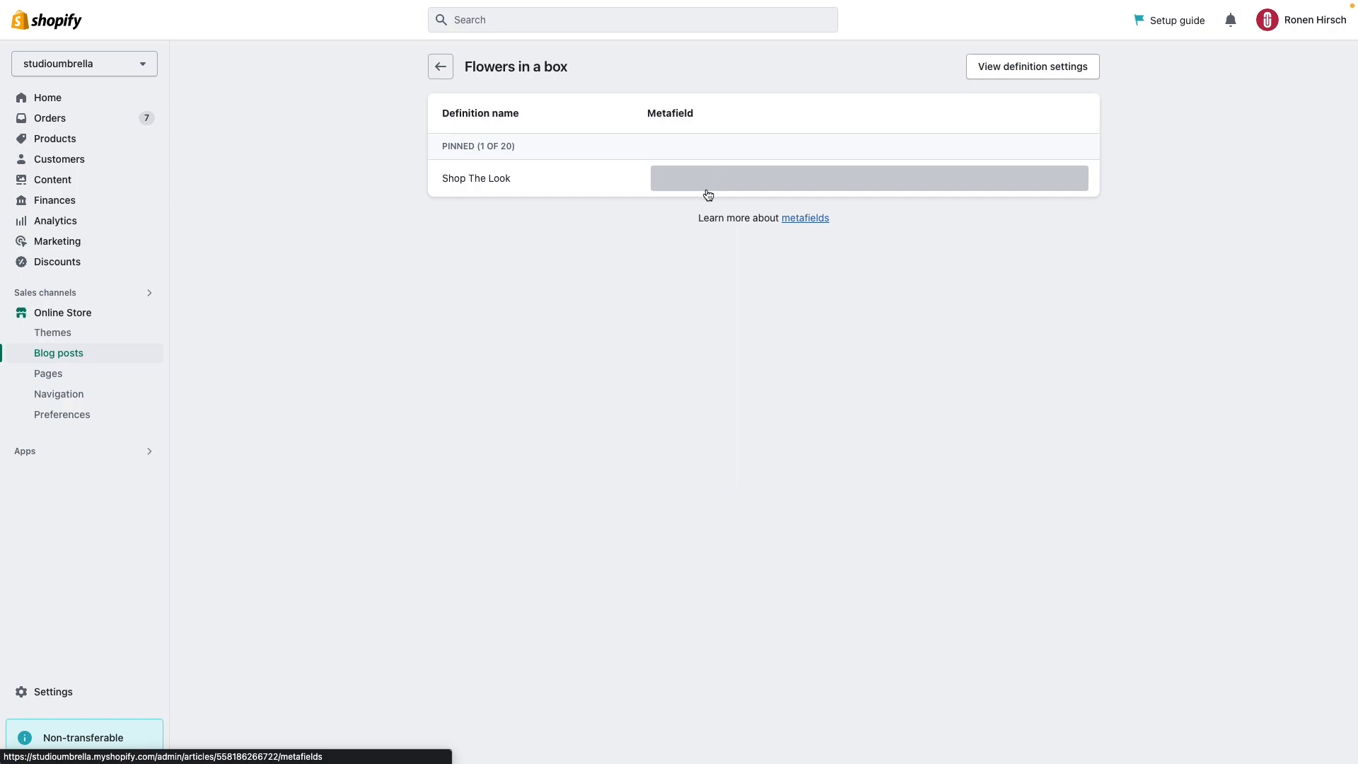
# Set the post's Shop The Look metafield to the Bundle 2 entry, save it, and return to the blog posts list.
pyautogui.click(706, 182)
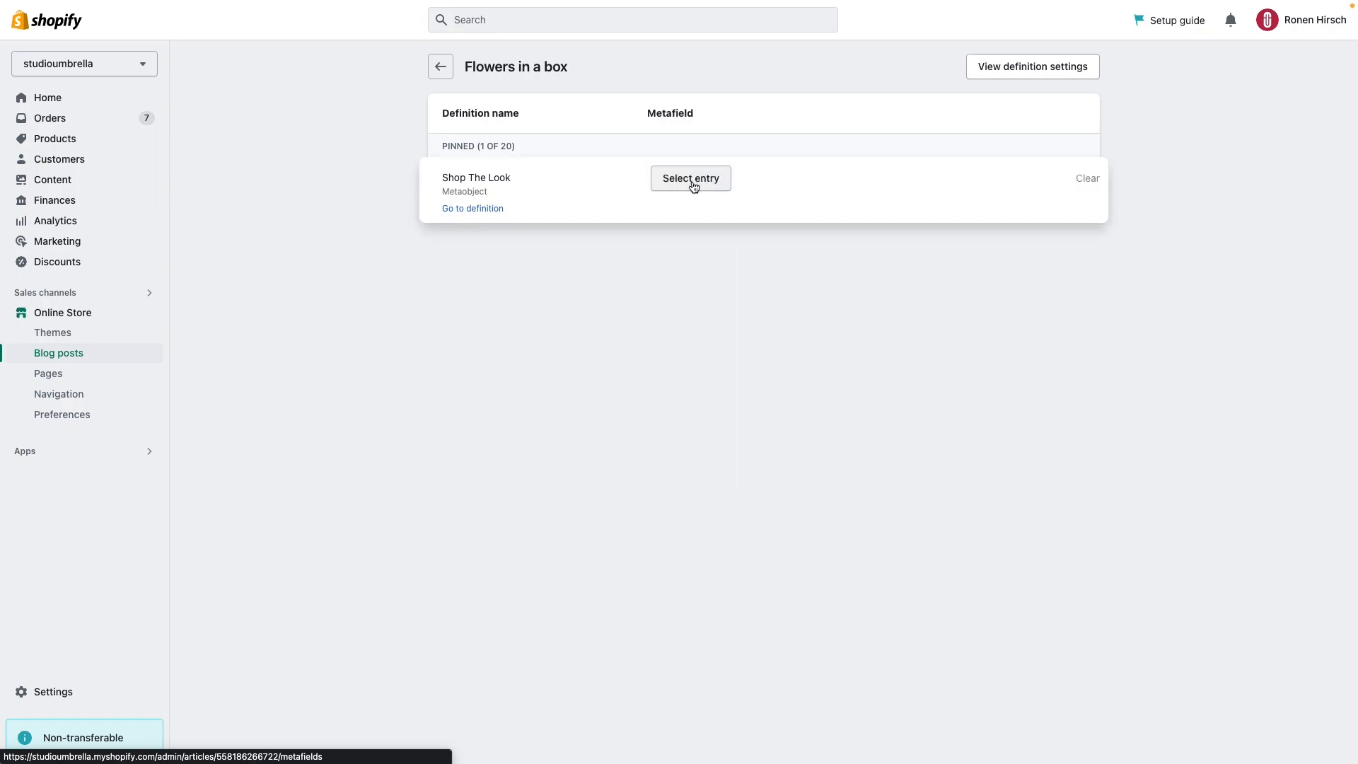
pyautogui.click(701, 186)
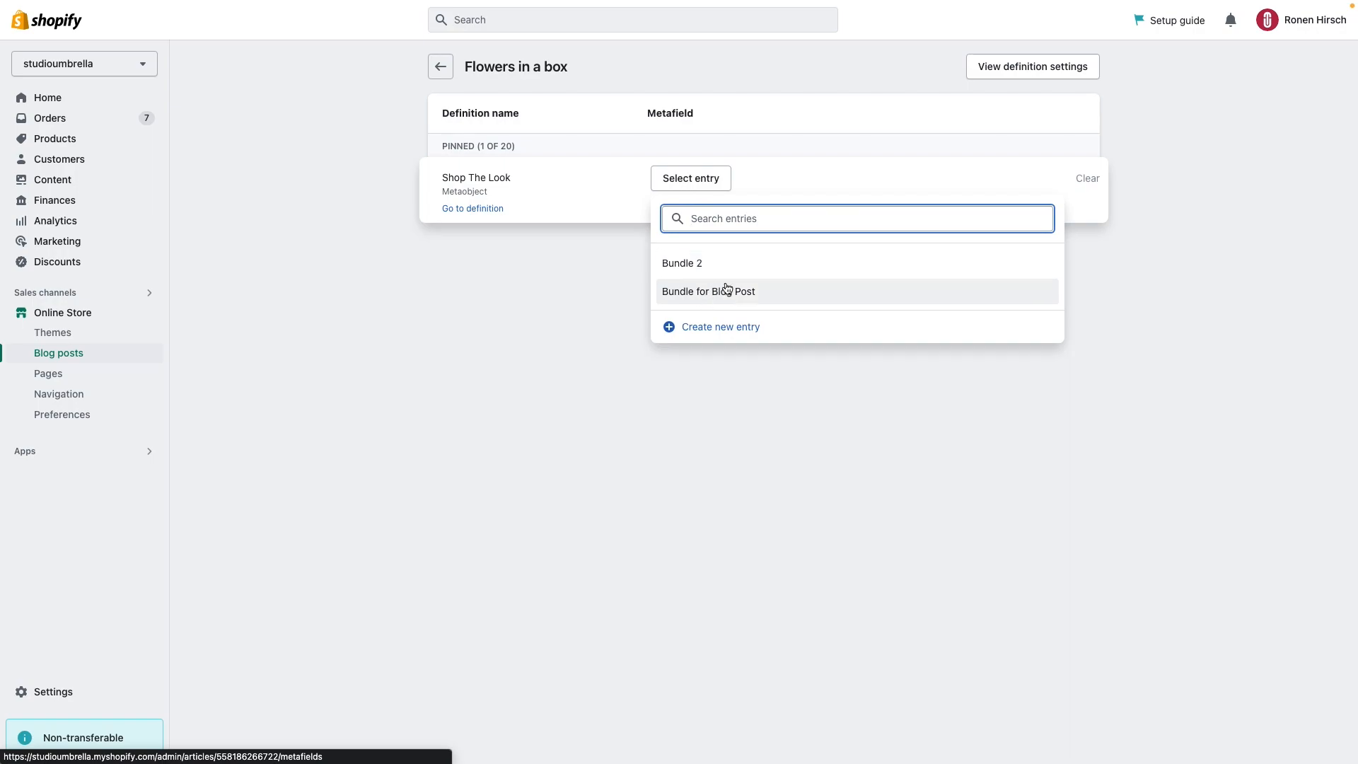
pyautogui.click(714, 263)
pyautogui.click(1075, 24)
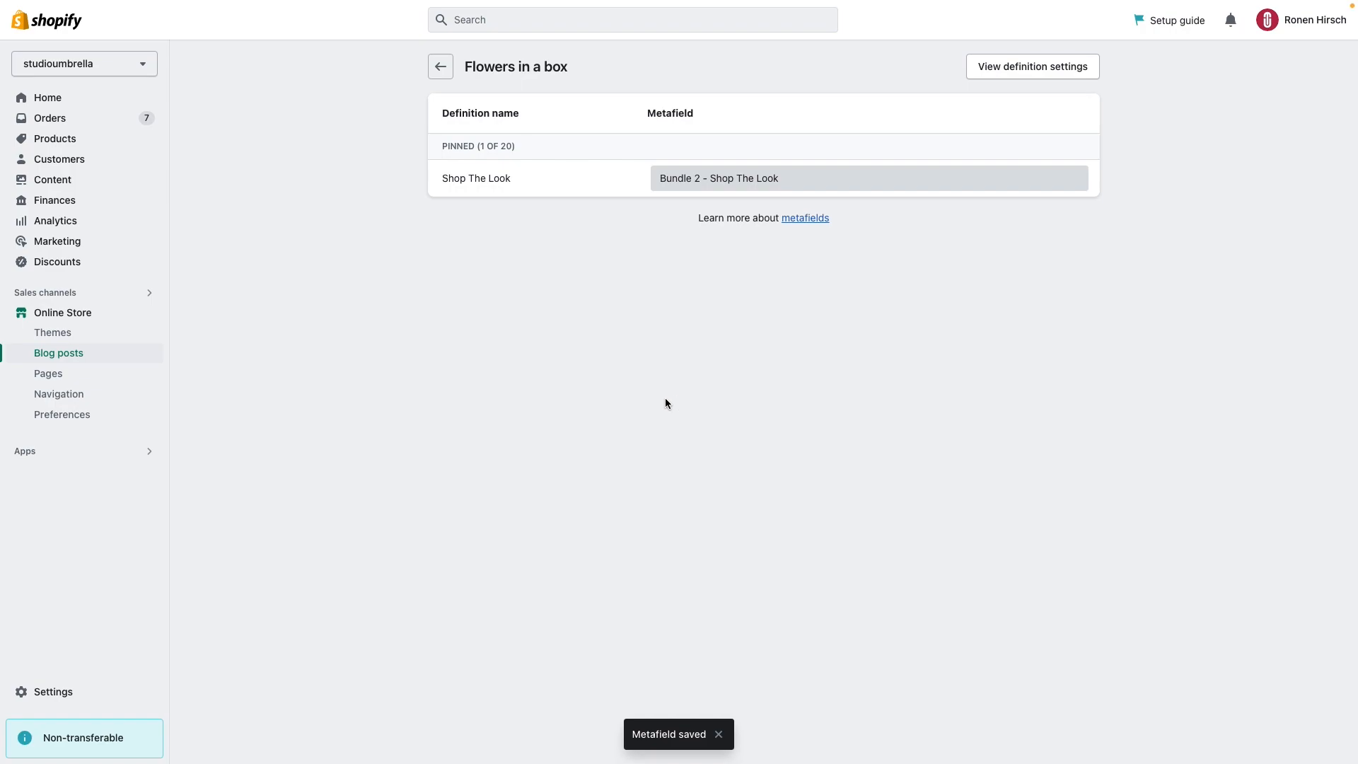
pyautogui.click(443, 70)
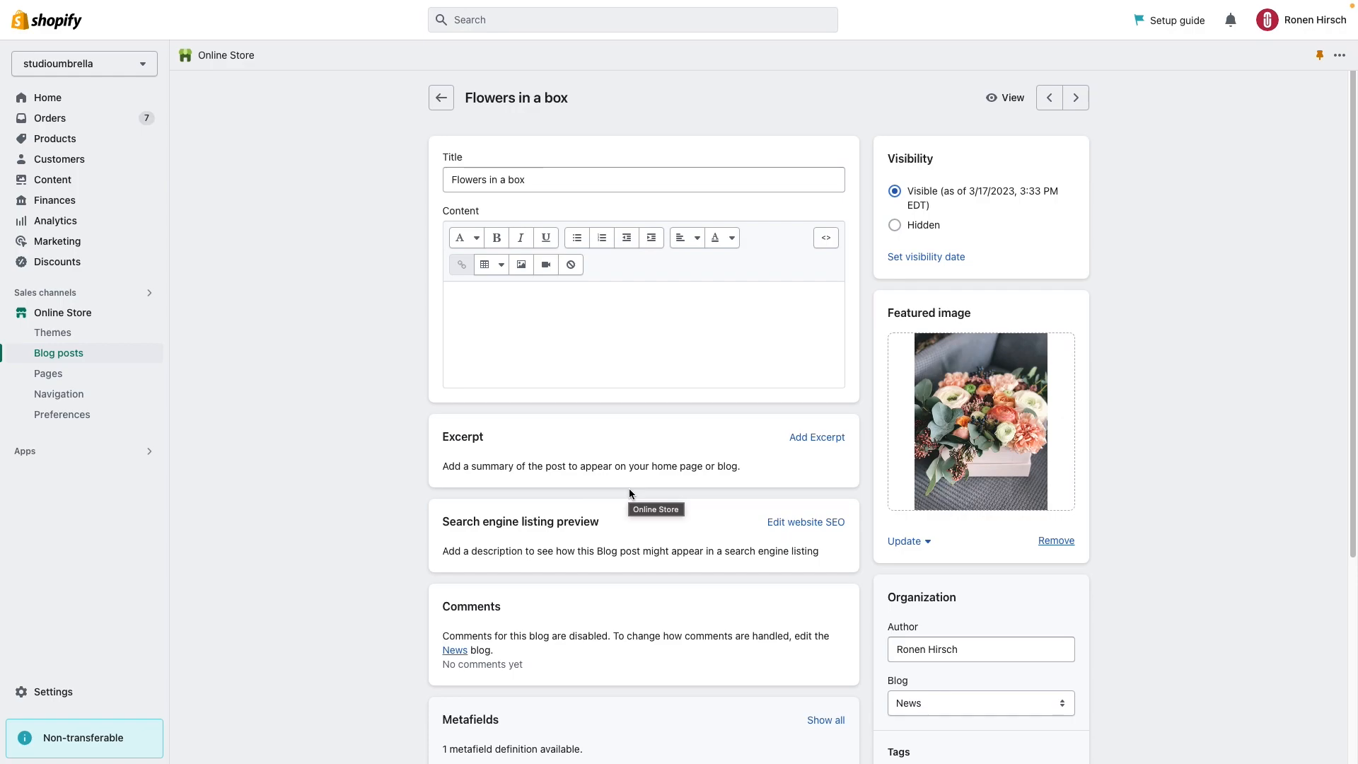
pyautogui.scroll(-1, 629, 493)
pyautogui.click(443, 91)
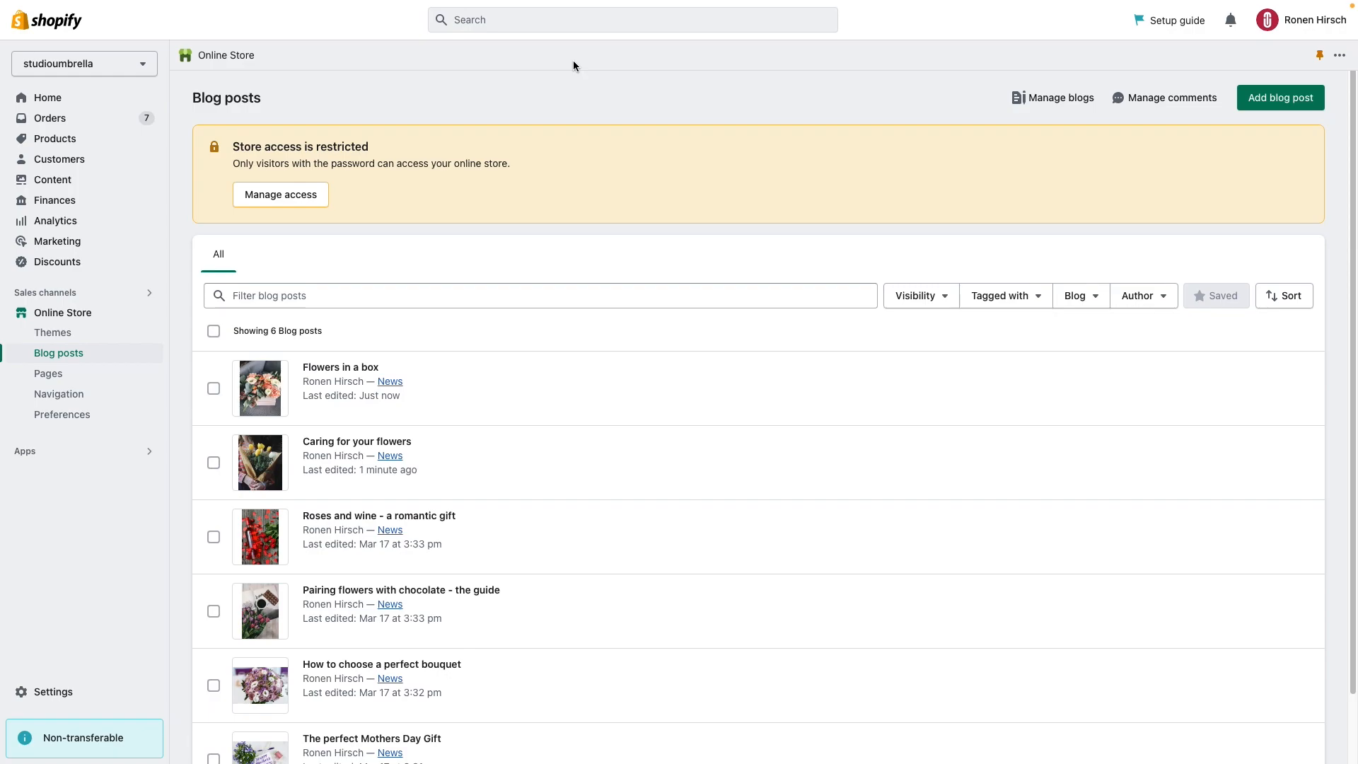
# Switch to the theme editor and bring up the Caring for your flowers post in the preview through the store's blog.
pyautogui.hotkey('ctrl', 'Tab')
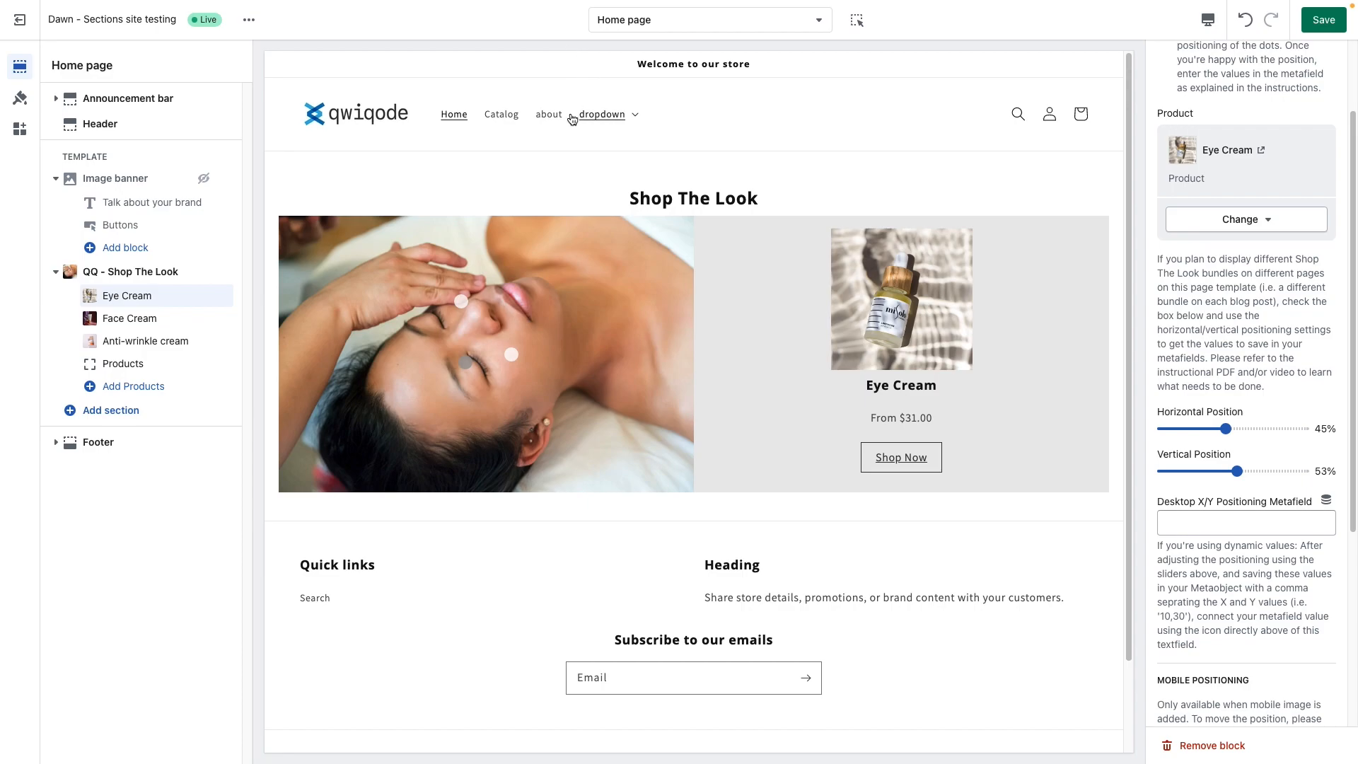
pyautogui.click(596, 473)
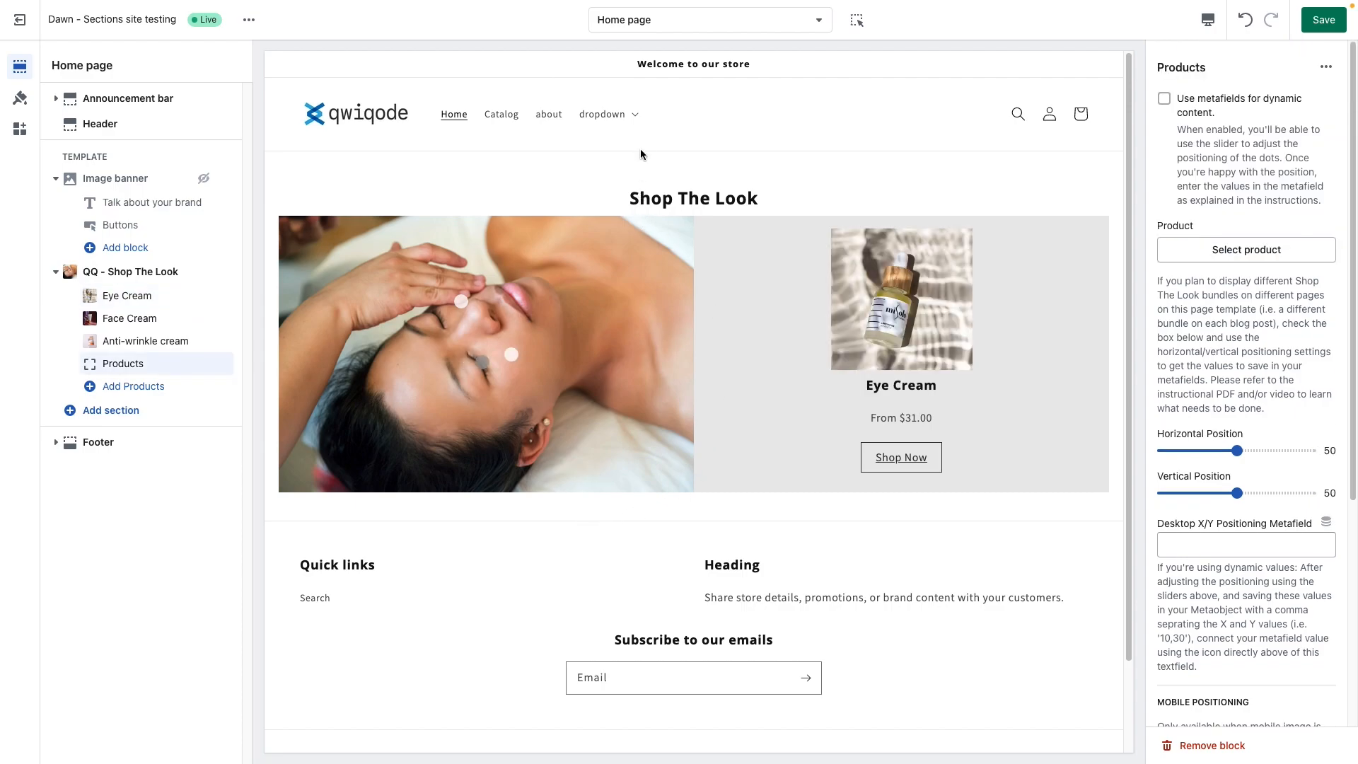
pyautogui.click(633, 116)
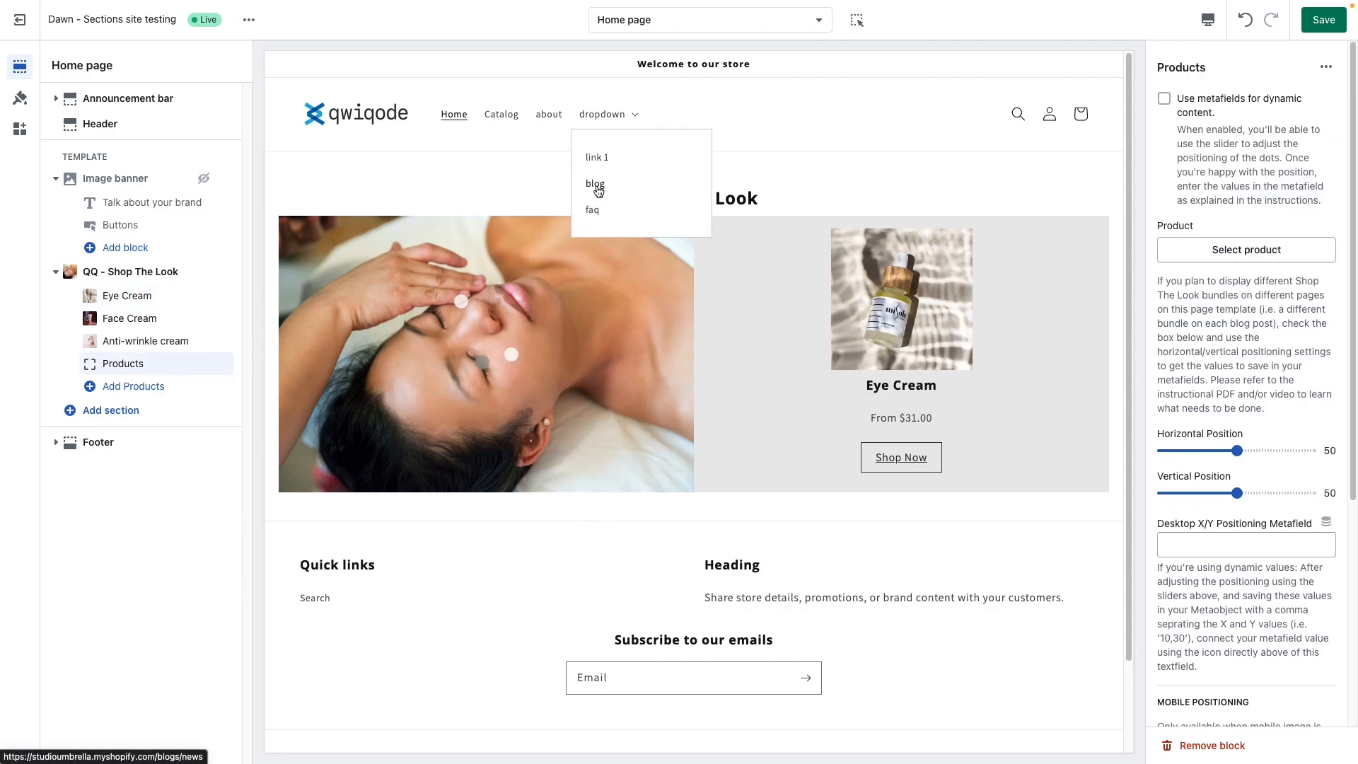
pyautogui.click(595, 184)
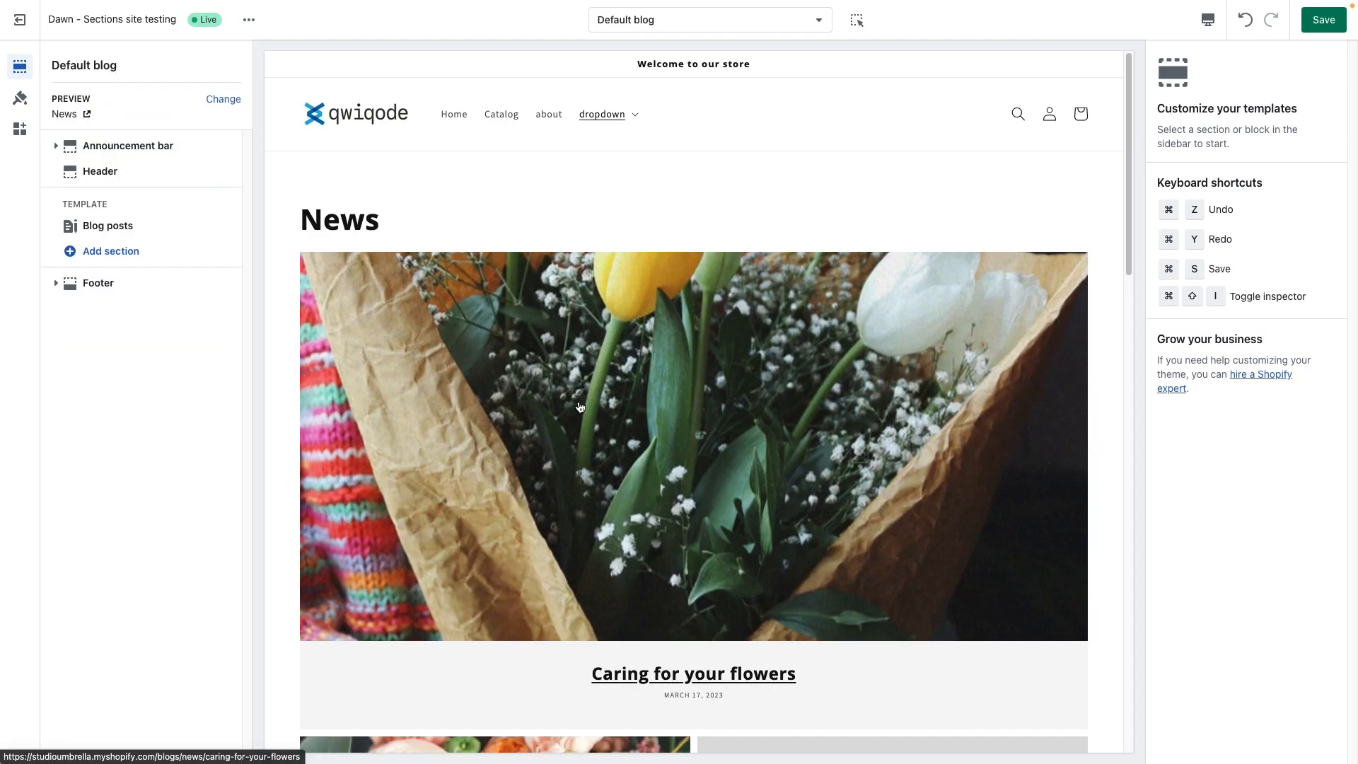
pyautogui.click(570, 530)
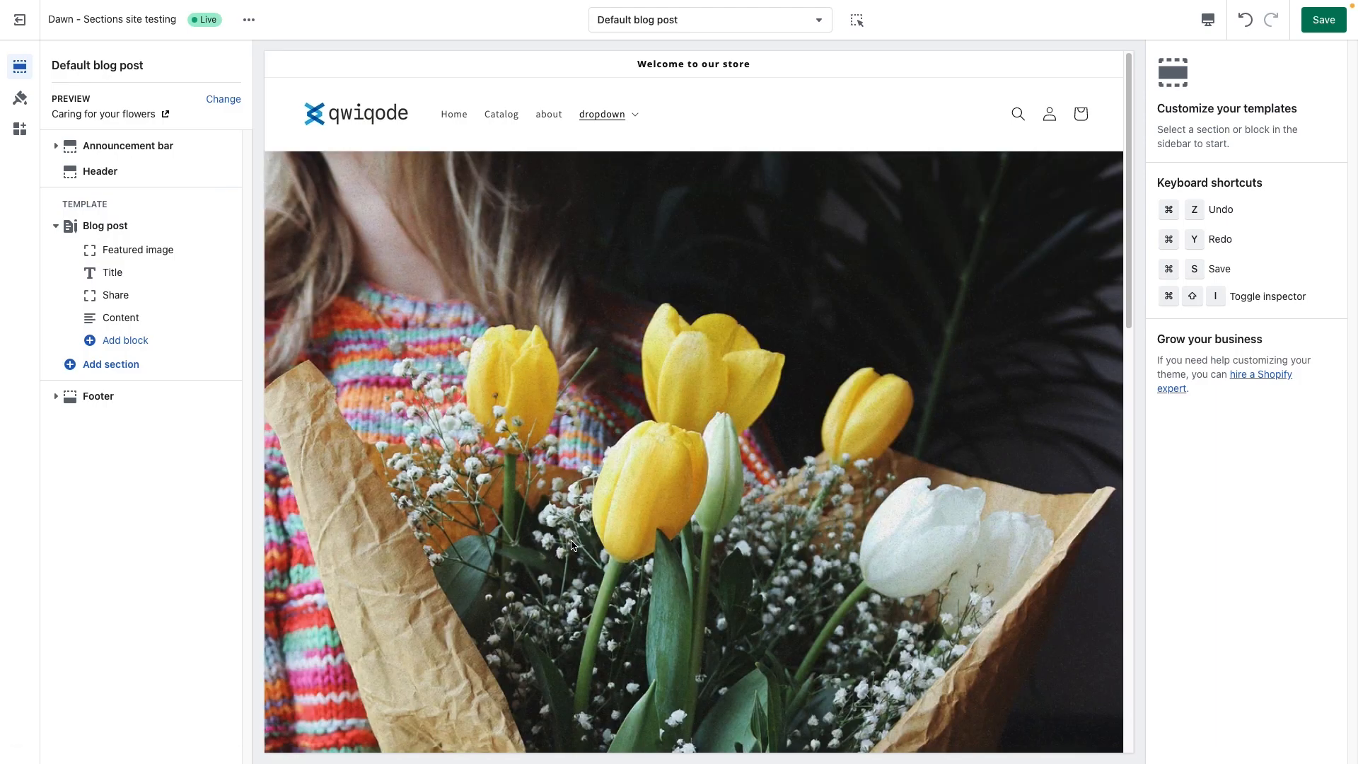
# Add the QQ - Shop The Look section below the blog post content in the Default blog post template.
pyautogui.scroll(-10, 867, 411)
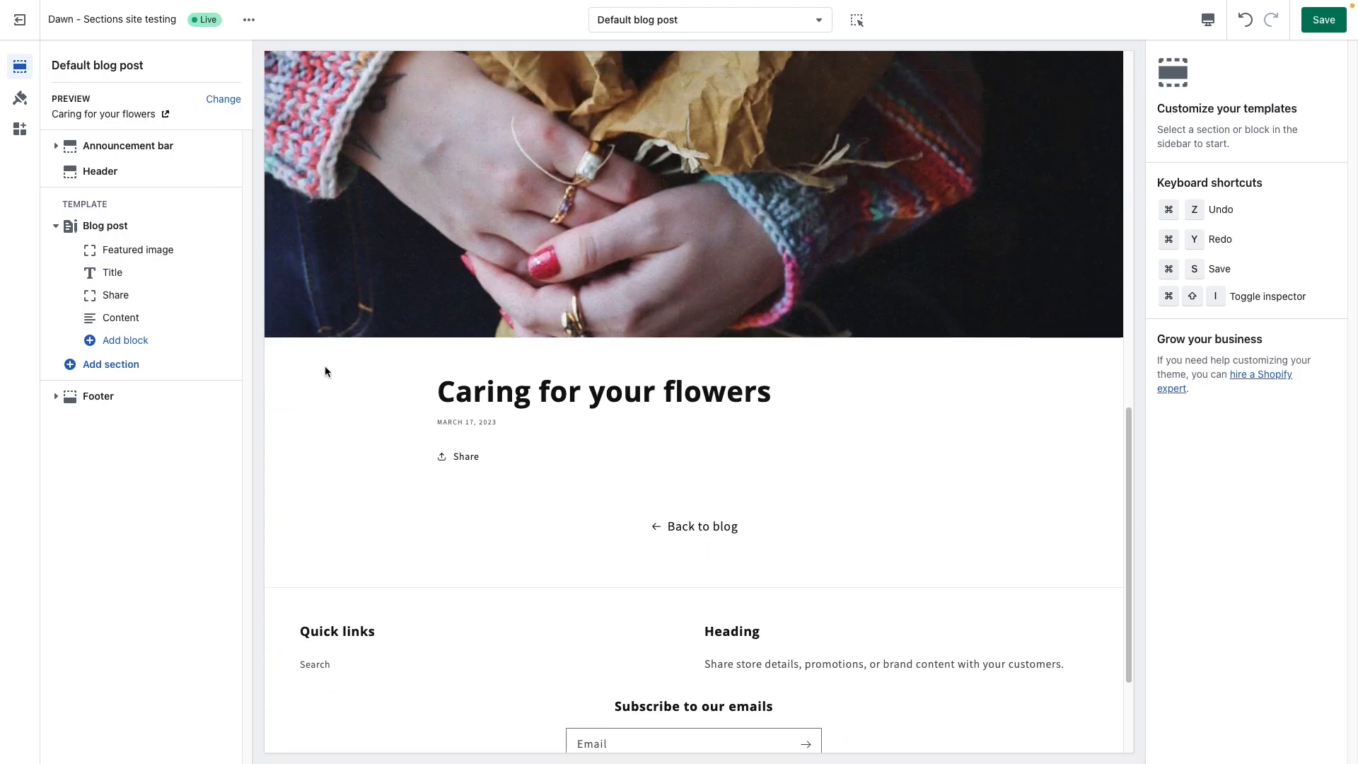
pyautogui.click(122, 369)
pyautogui.write('shop')
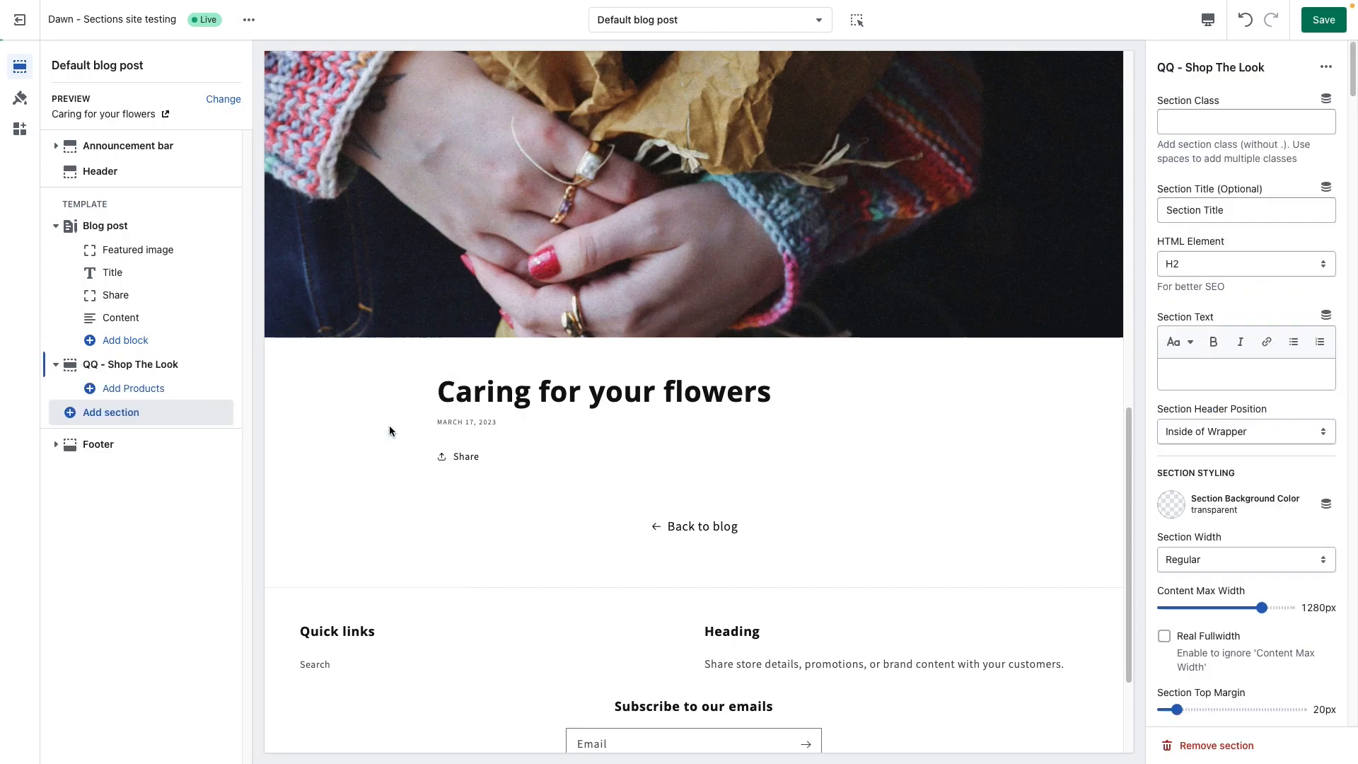
pyautogui.click(389, 430)
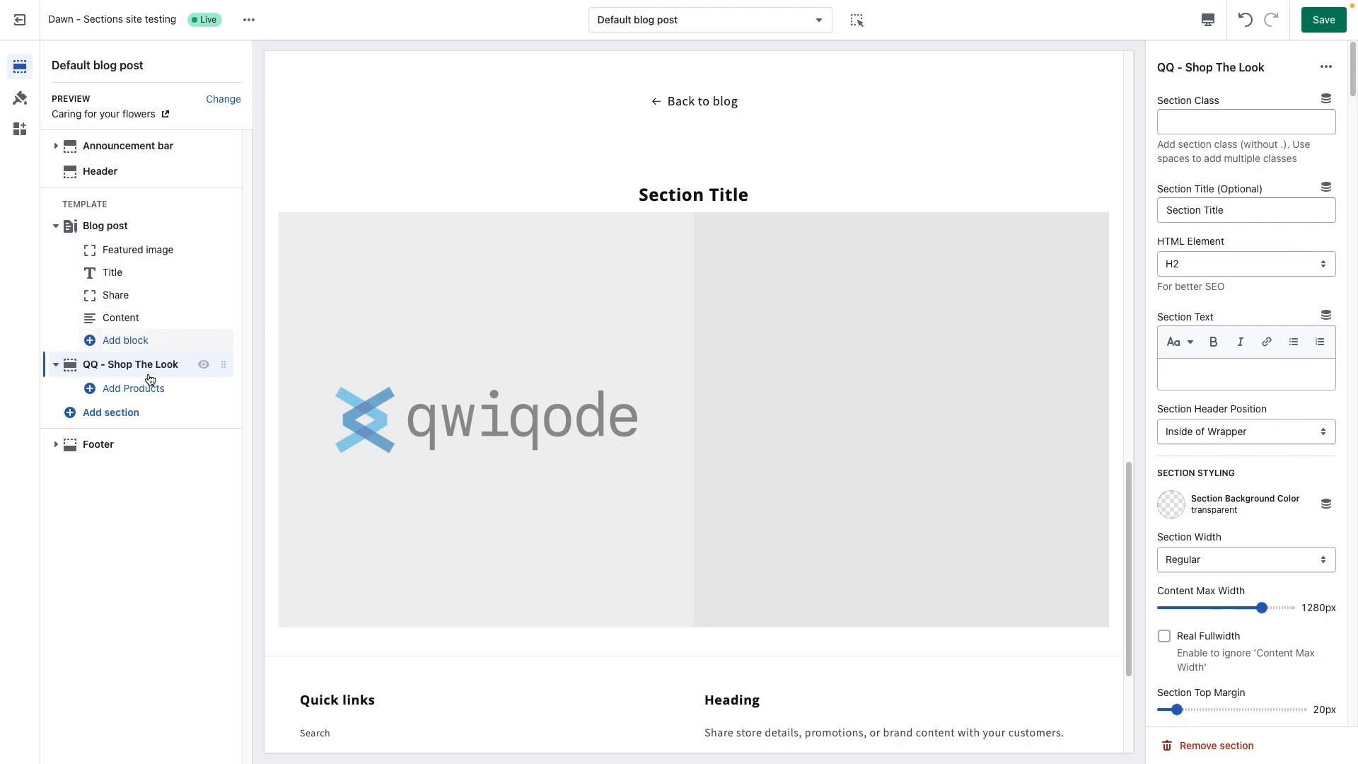
# Connect the section's desktop image to the Featured Image field of the blog post's Shop The Look metaobject.
pyautogui.scroll(-20, 1259, 462)
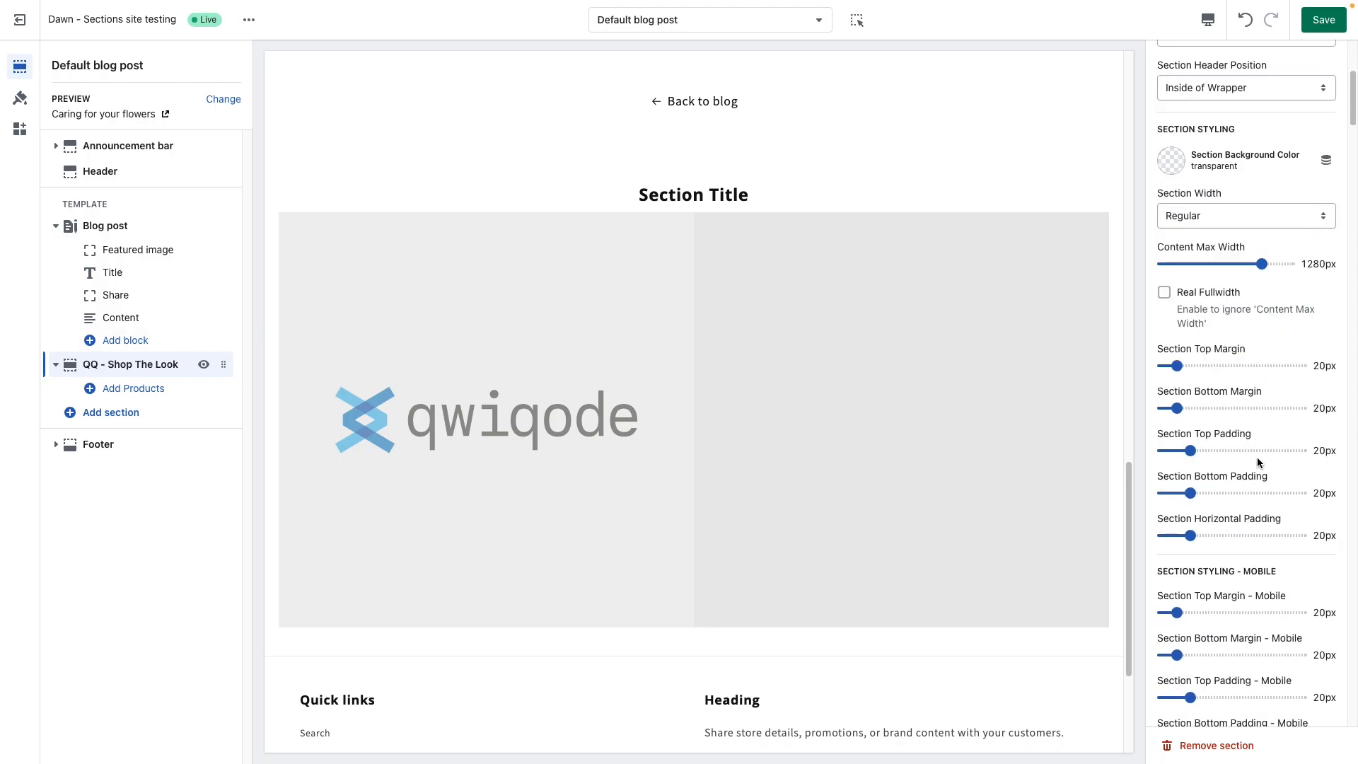
pyautogui.scroll(-9, 1254, 462)
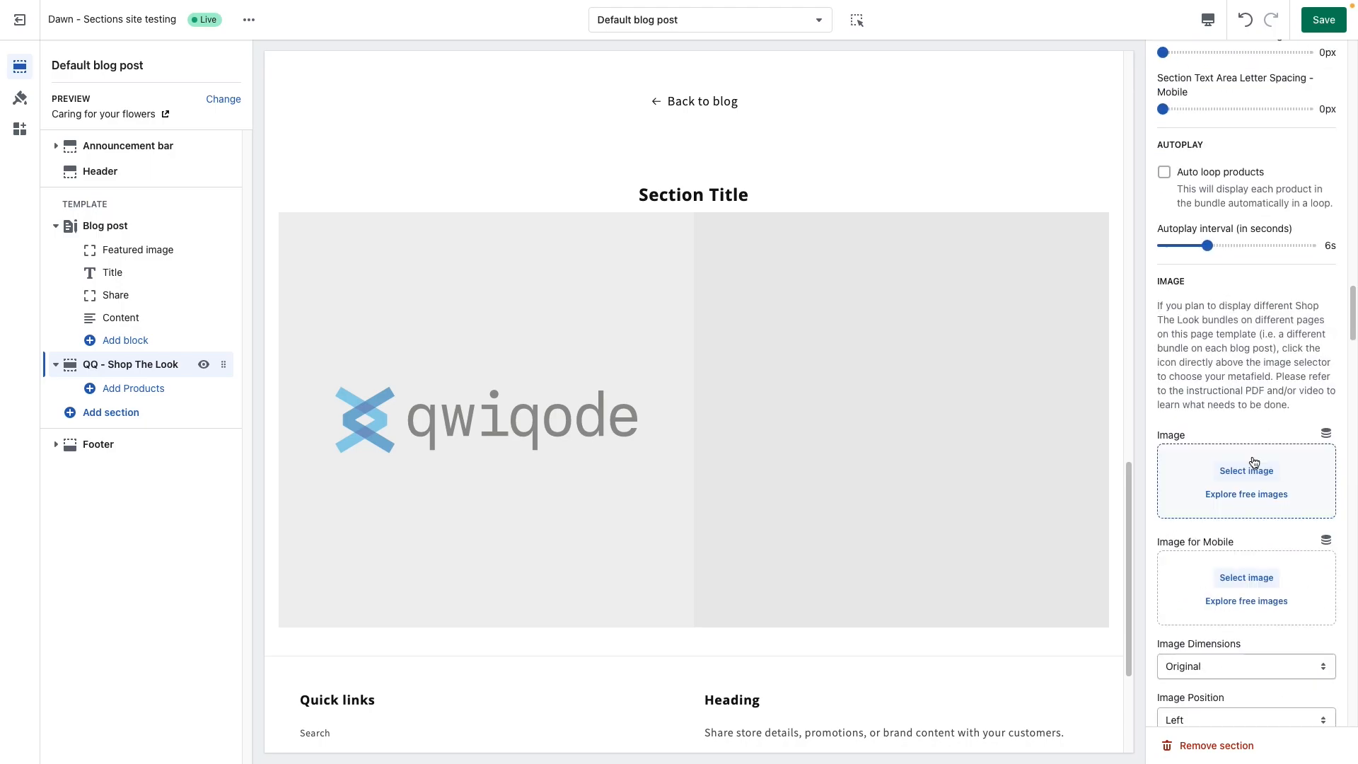
pyautogui.scroll(-1, 1220, 394)
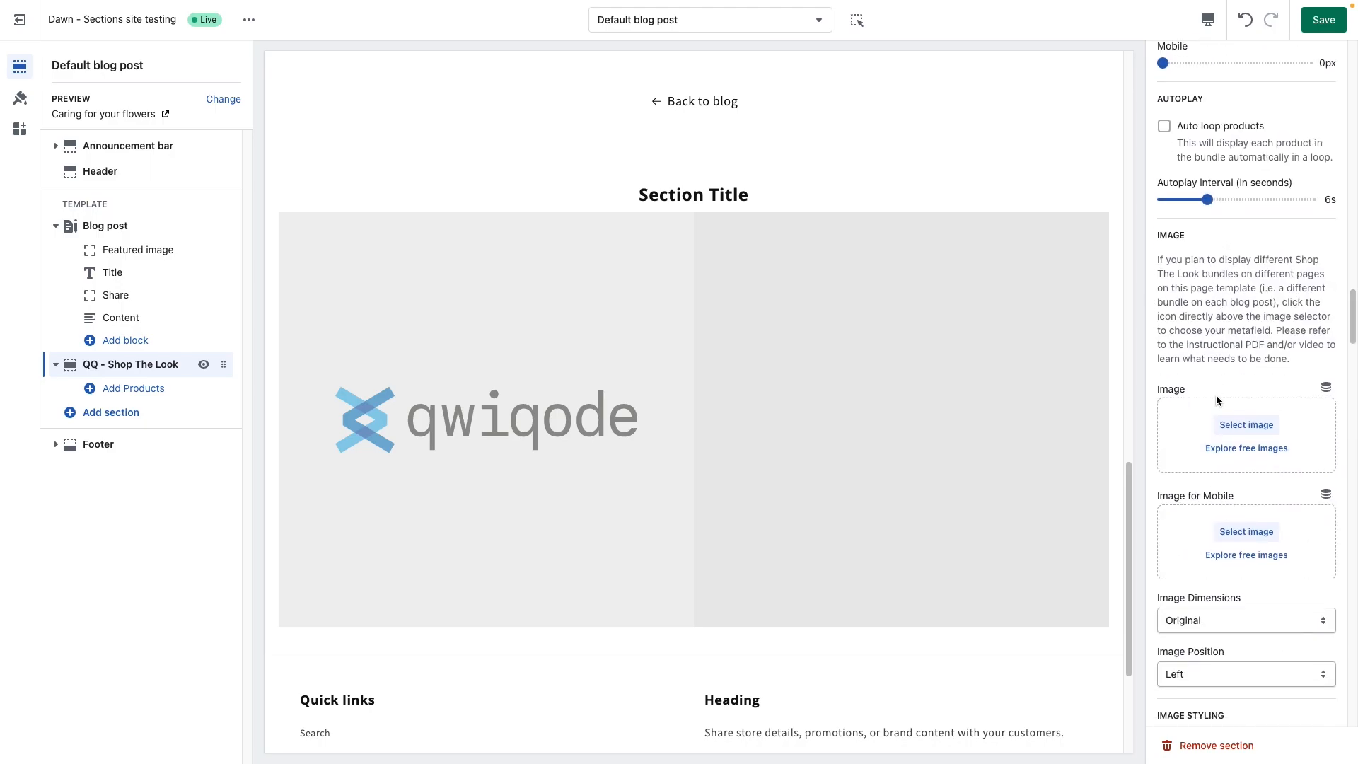
pyautogui.click(1326, 388)
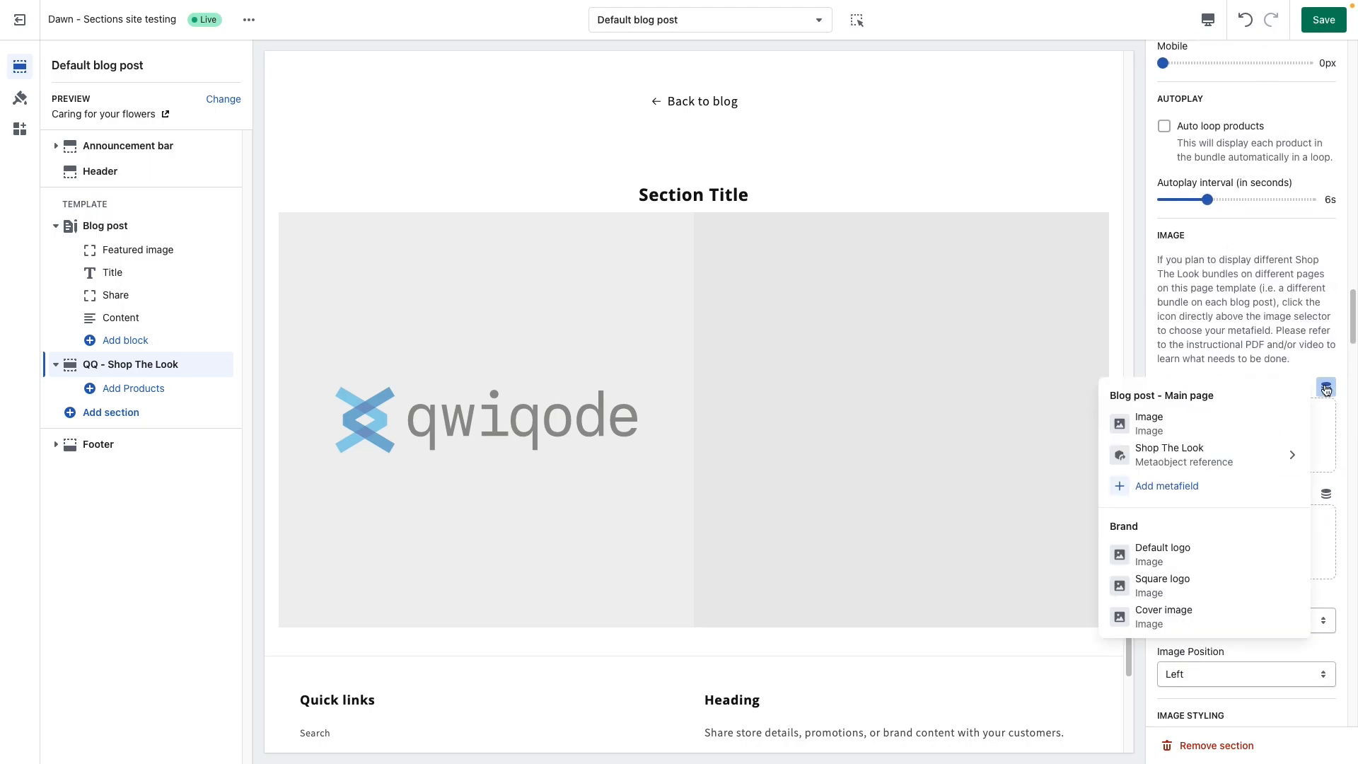
pyautogui.click(1240, 458)
pyautogui.click(1231, 465)
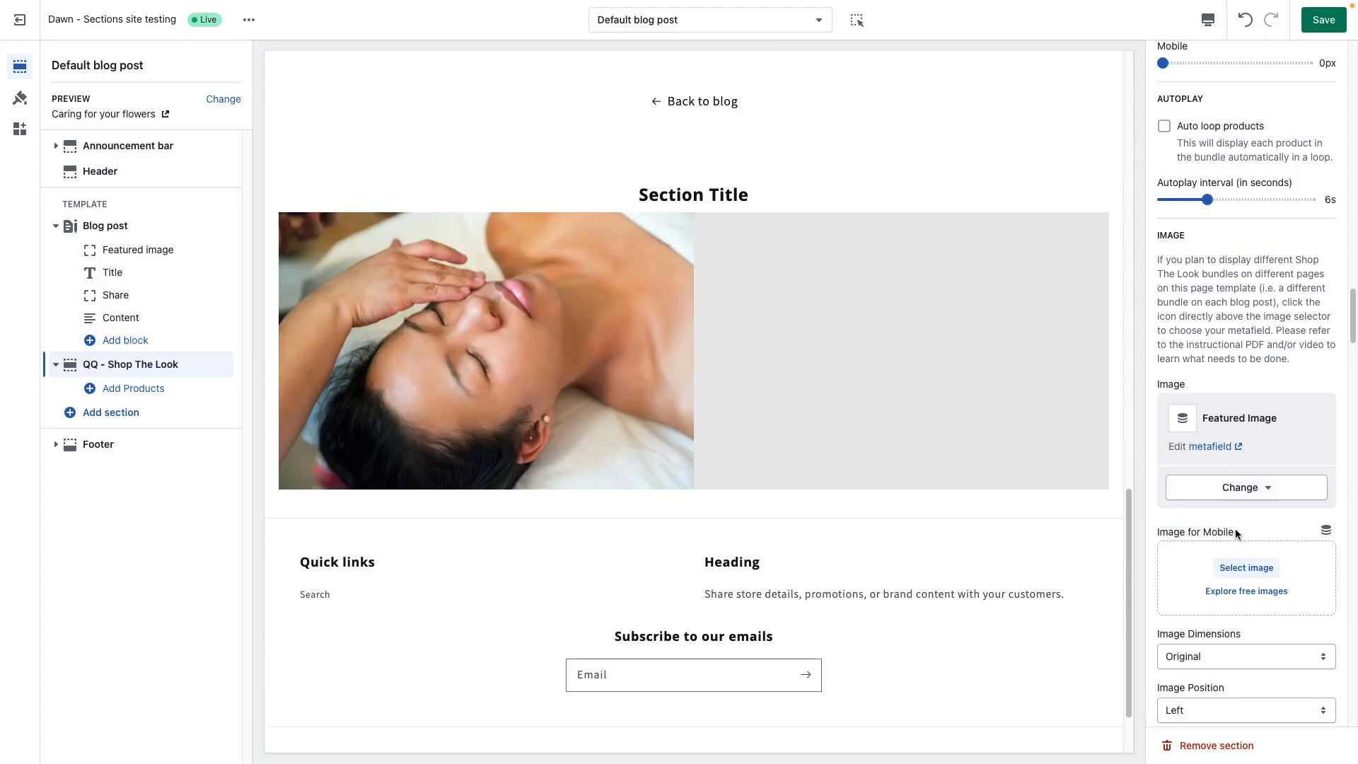
# Add a Products block to the QQ - Shop The Look section.
pyautogui.scroll(-1, 380, 438)
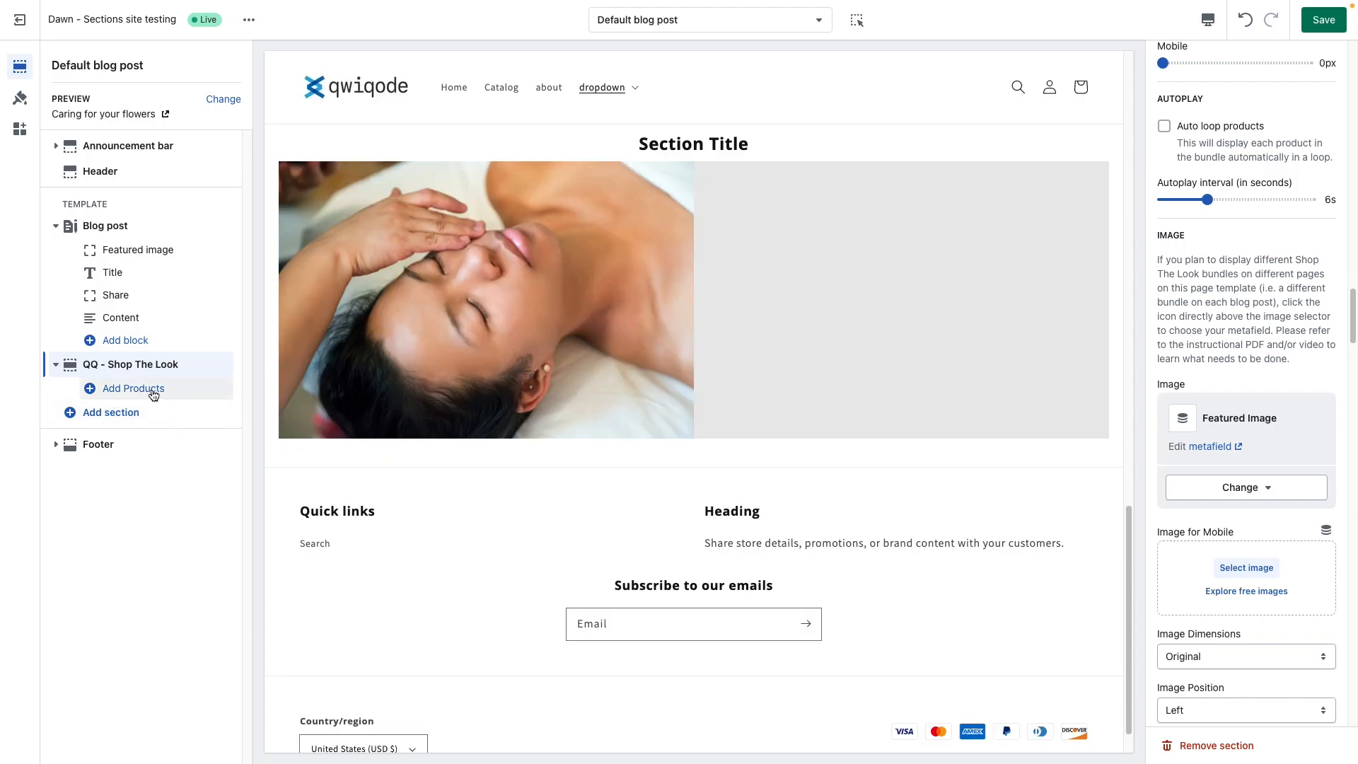
pyautogui.click(147, 390)
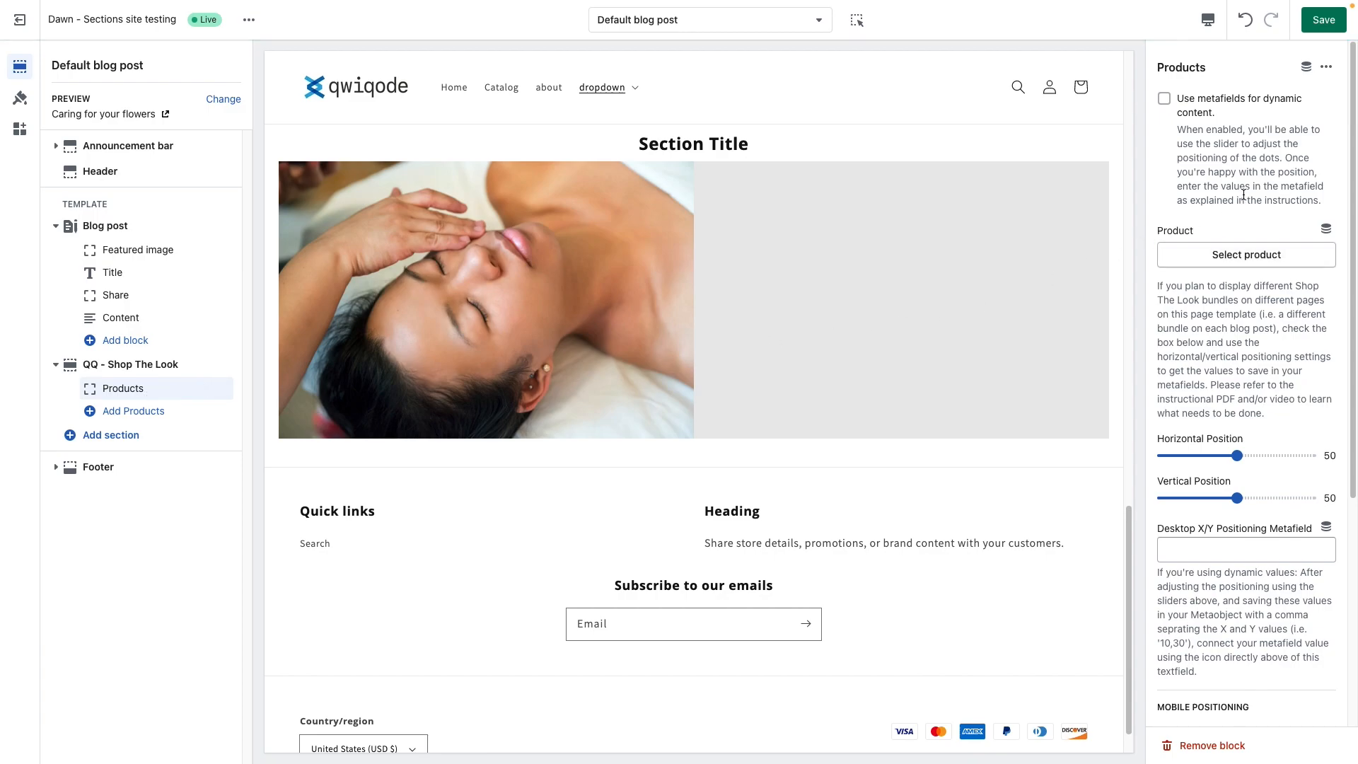
# Enable metafields for dynamic content in the first Products block and connect its product to Product_1 of the Shop The Look metaobject.
pyautogui.click(1164, 99)
pyautogui.click(1327, 231)
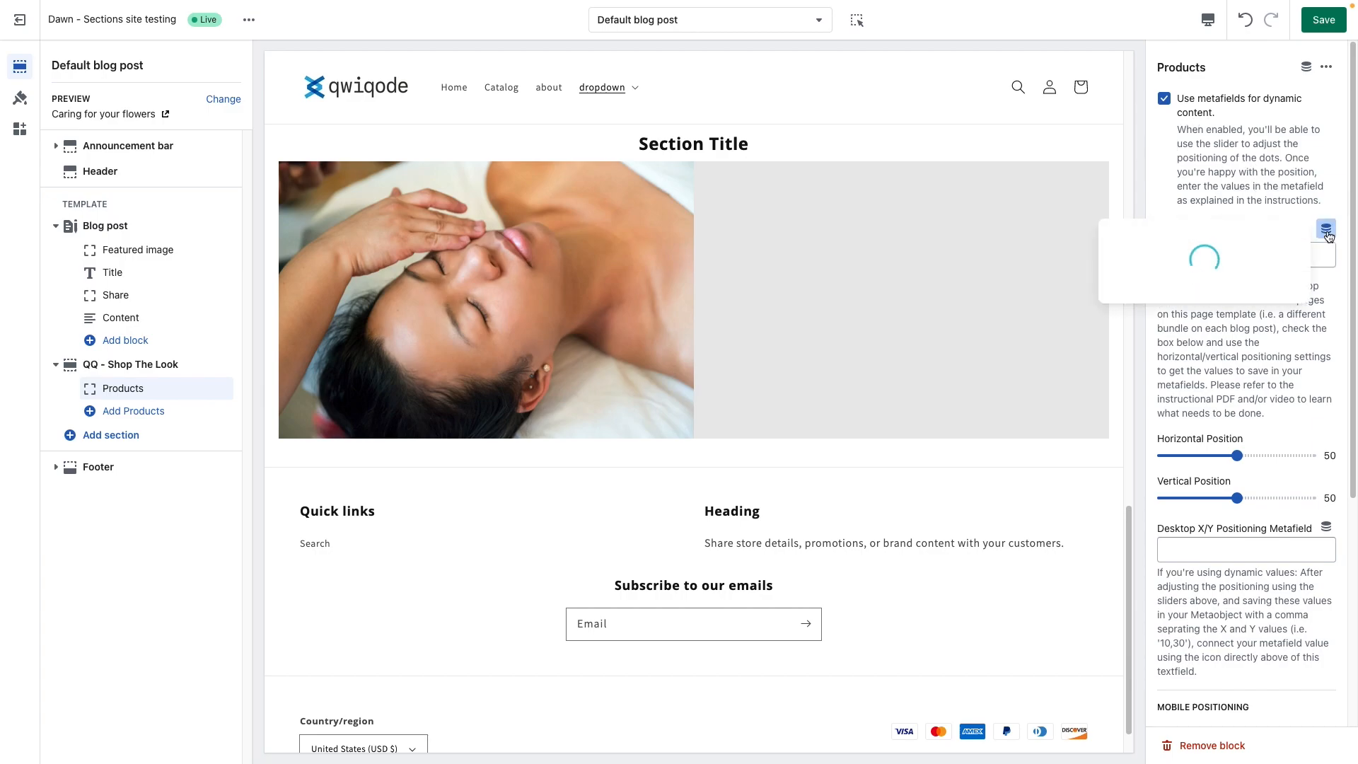
pyautogui.click(1235, 267)
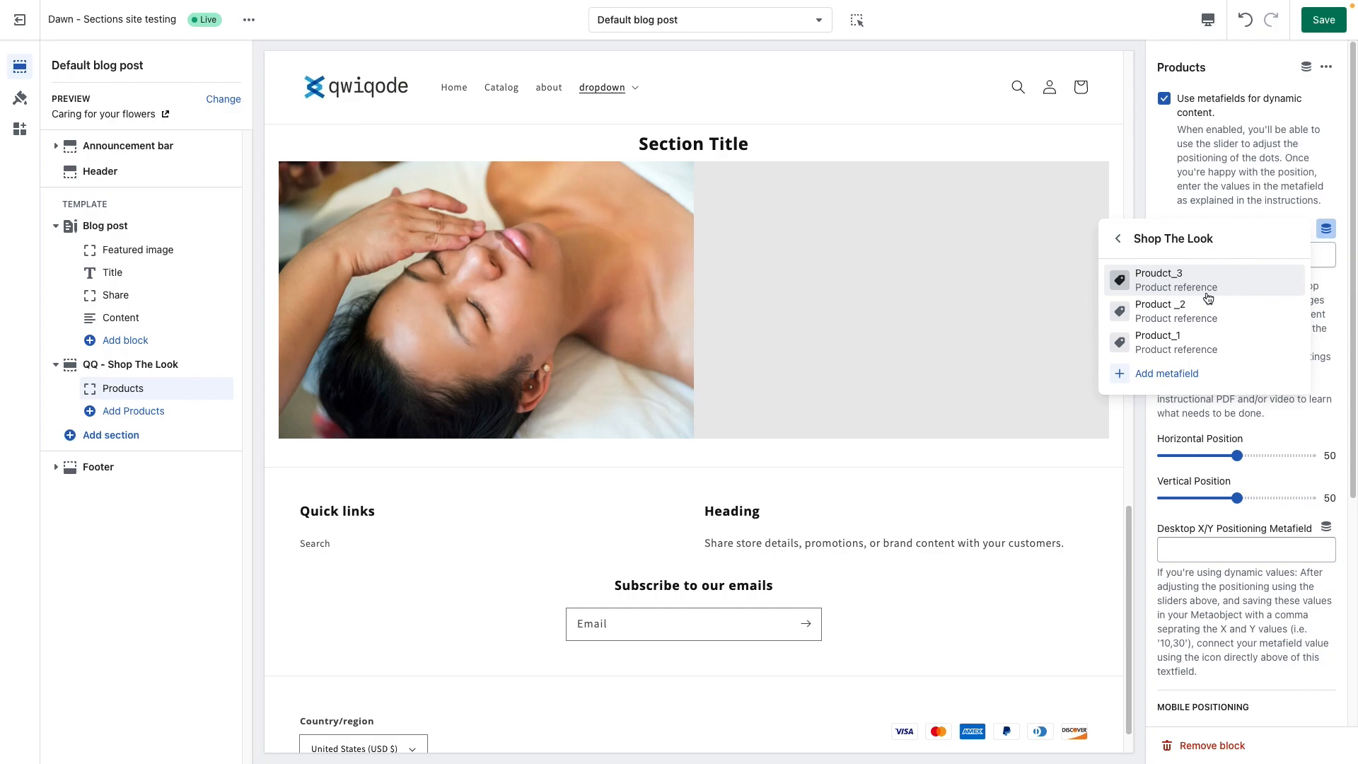
pyautogui.click(1177, 343)
# Connect the first Products block's desktop X/Y positioning to desktop_xy_1 and its mobile X/Y positioning to mobile_xy_1 from Shop The Look.
pyautogui.scroll(-2, 1250, 427)
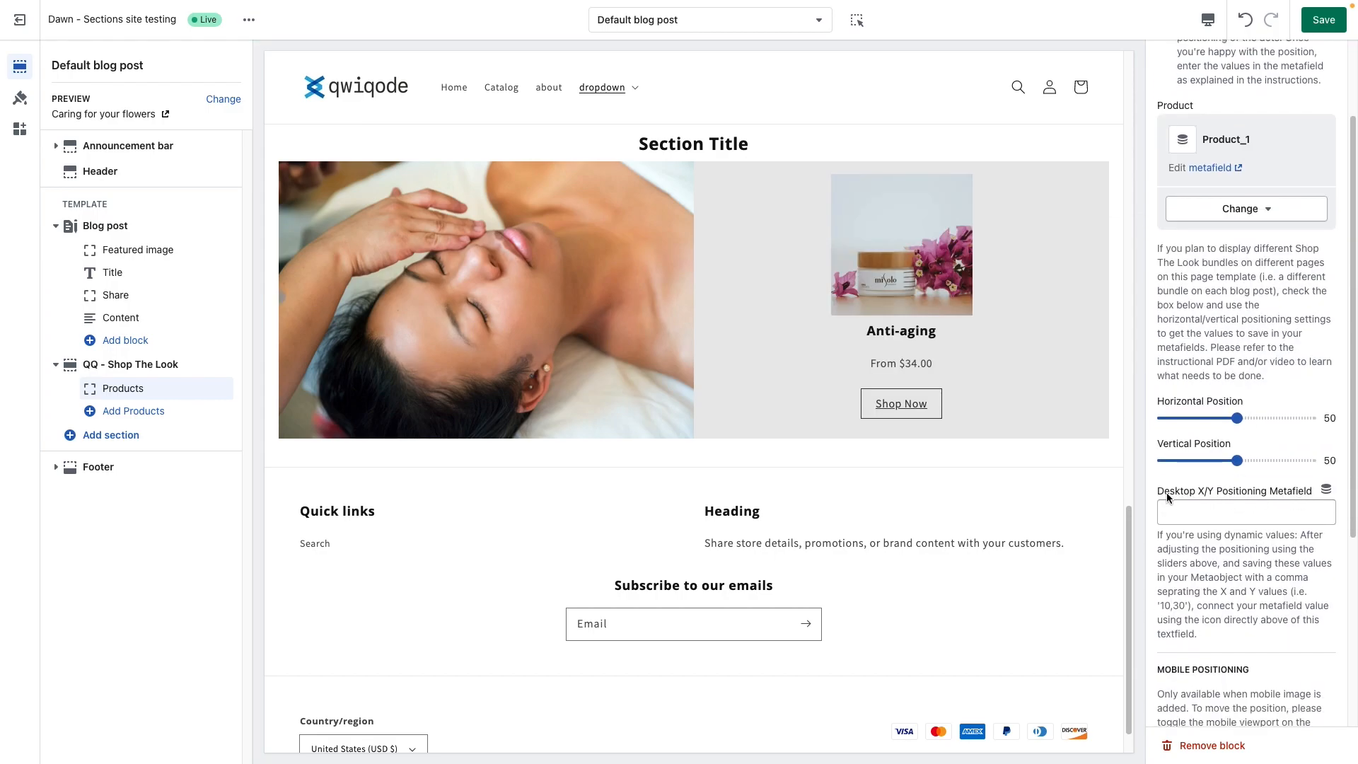
pyautogui.click(1326, 490)
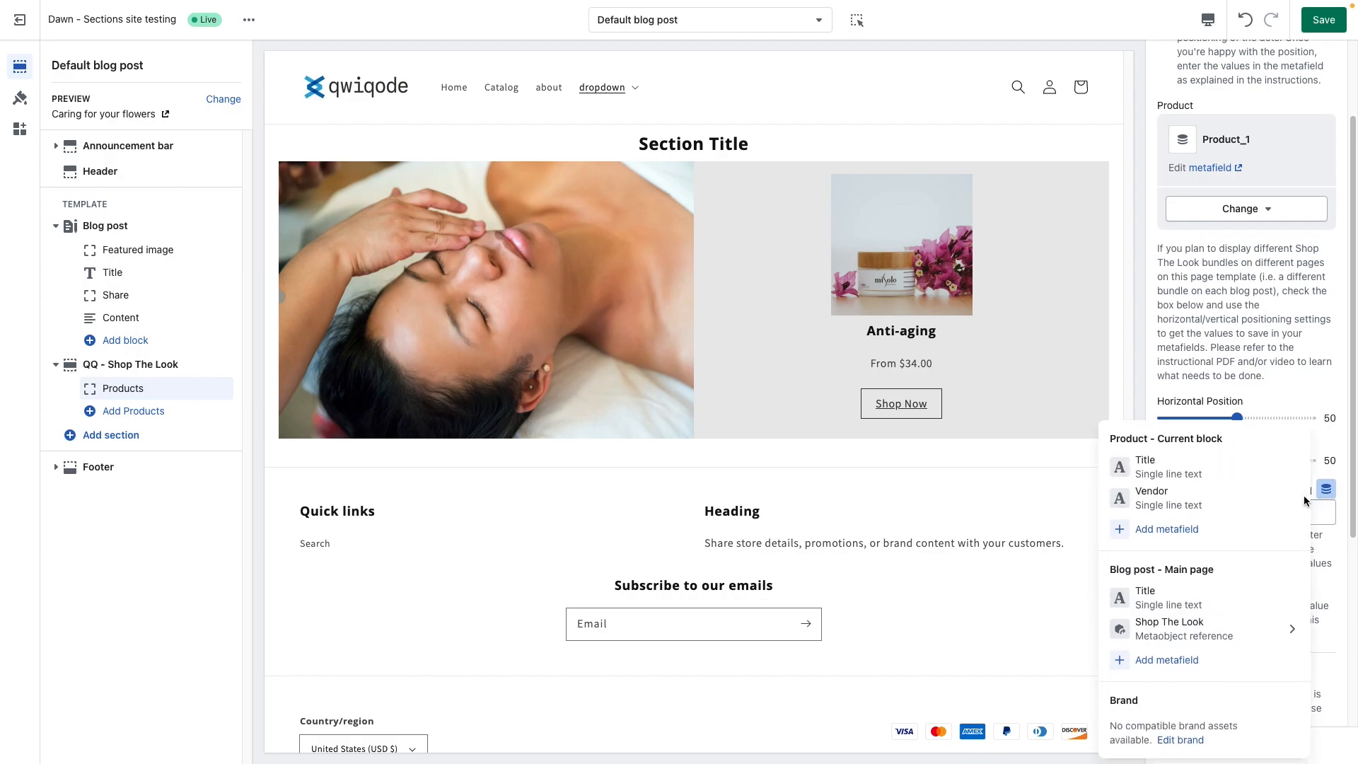
pyautogui.click(1258, 632)
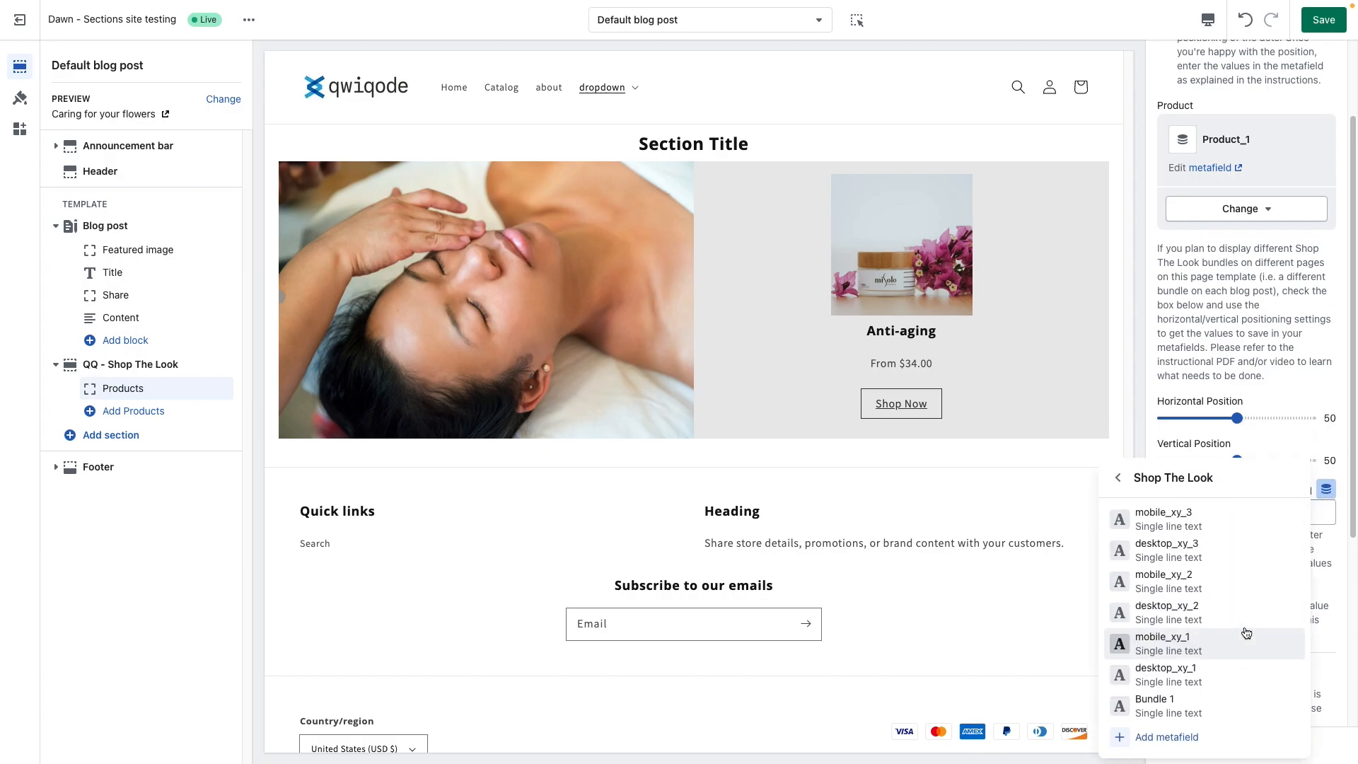
pyautogui.click(1211, 677)
pyautogui.scroll(-3, 1259, 648)
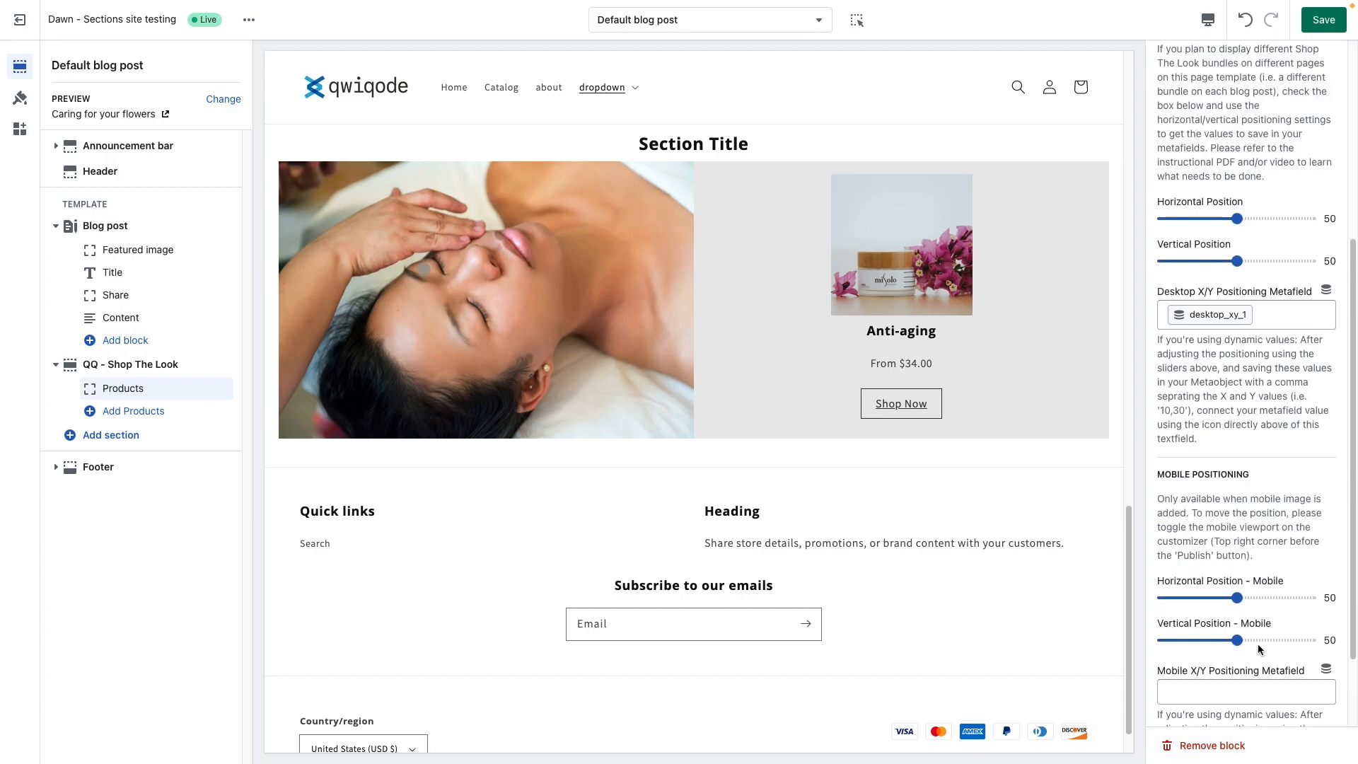
pyautogui.click(1327, 650)
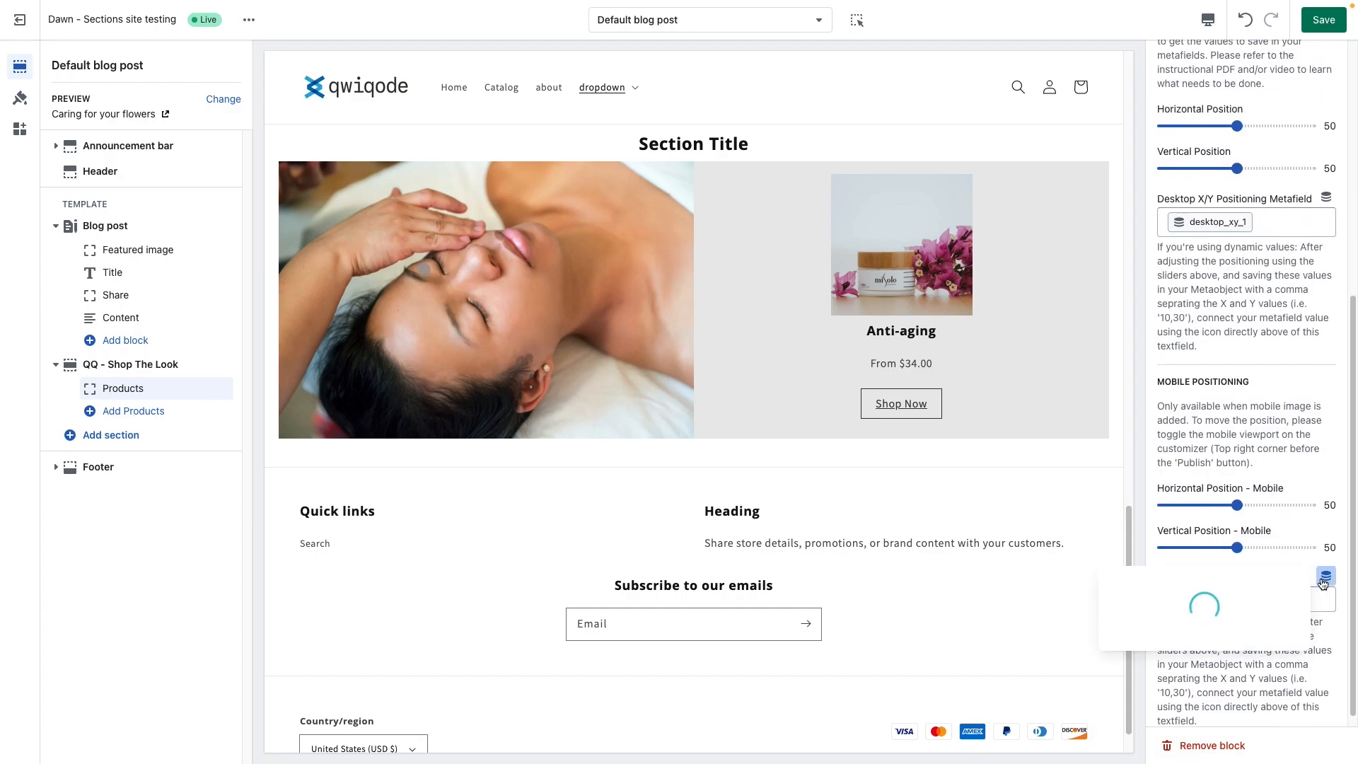
pyautogui.click(1292, 625)
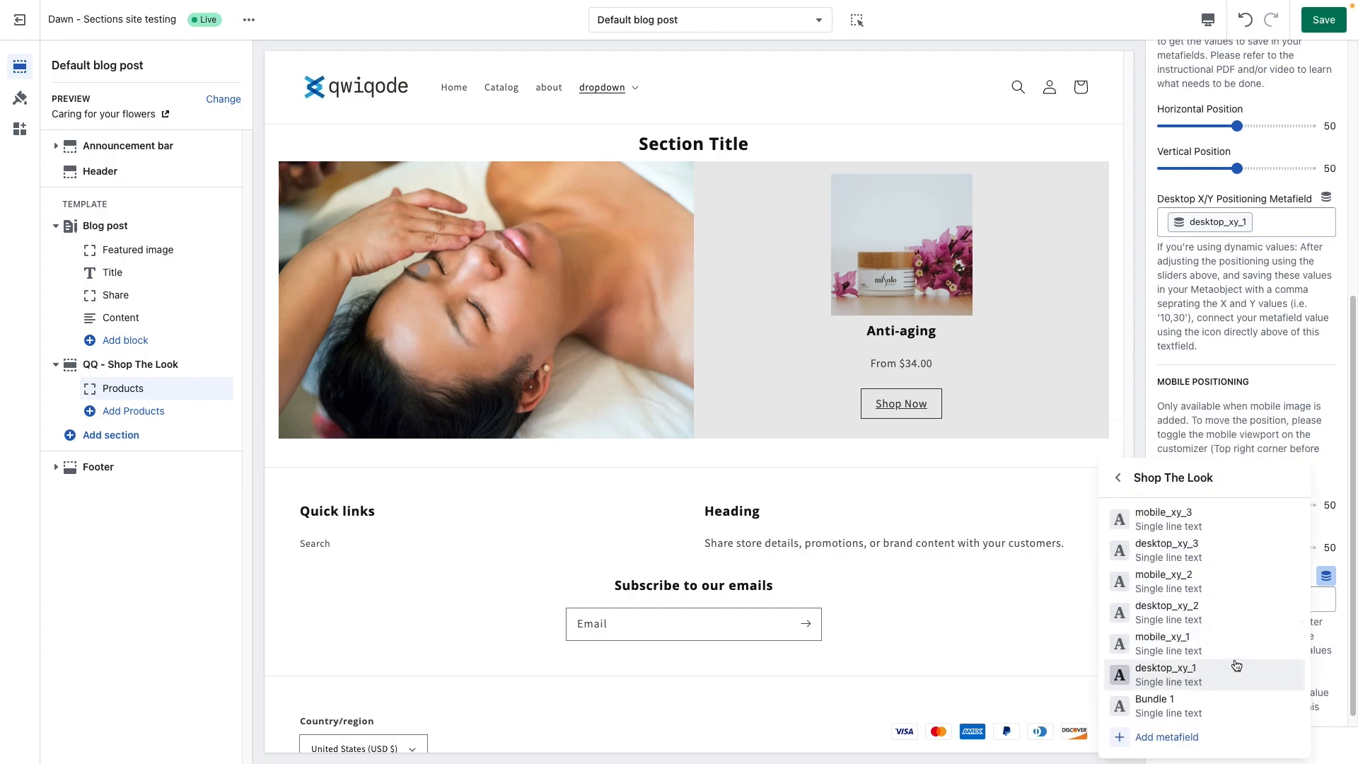
pyautogui.click(1232, 651)
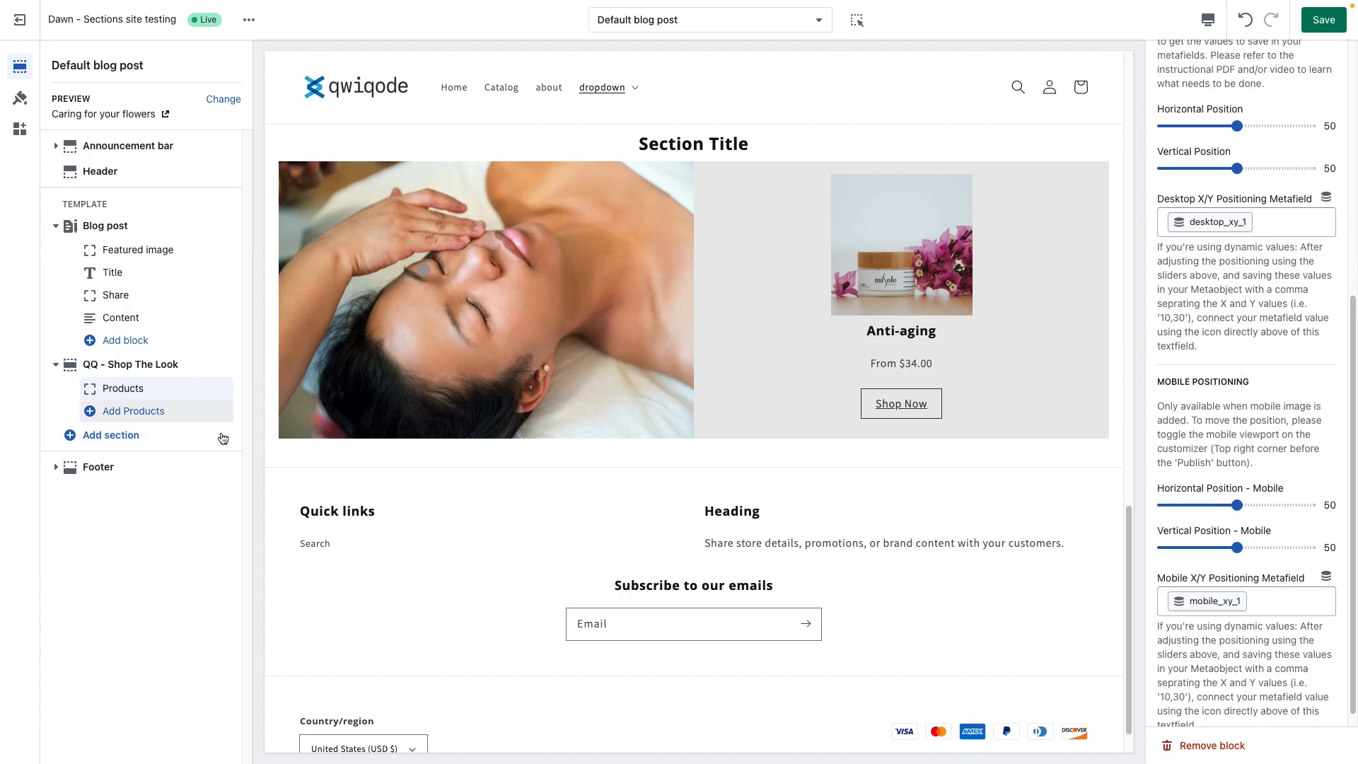
# Add a second Products block to the Shop The Look section and connect its product to the metaobject's Product _2.
pyautogui.click(212, 411)
pyautogui.click(1328, 230)
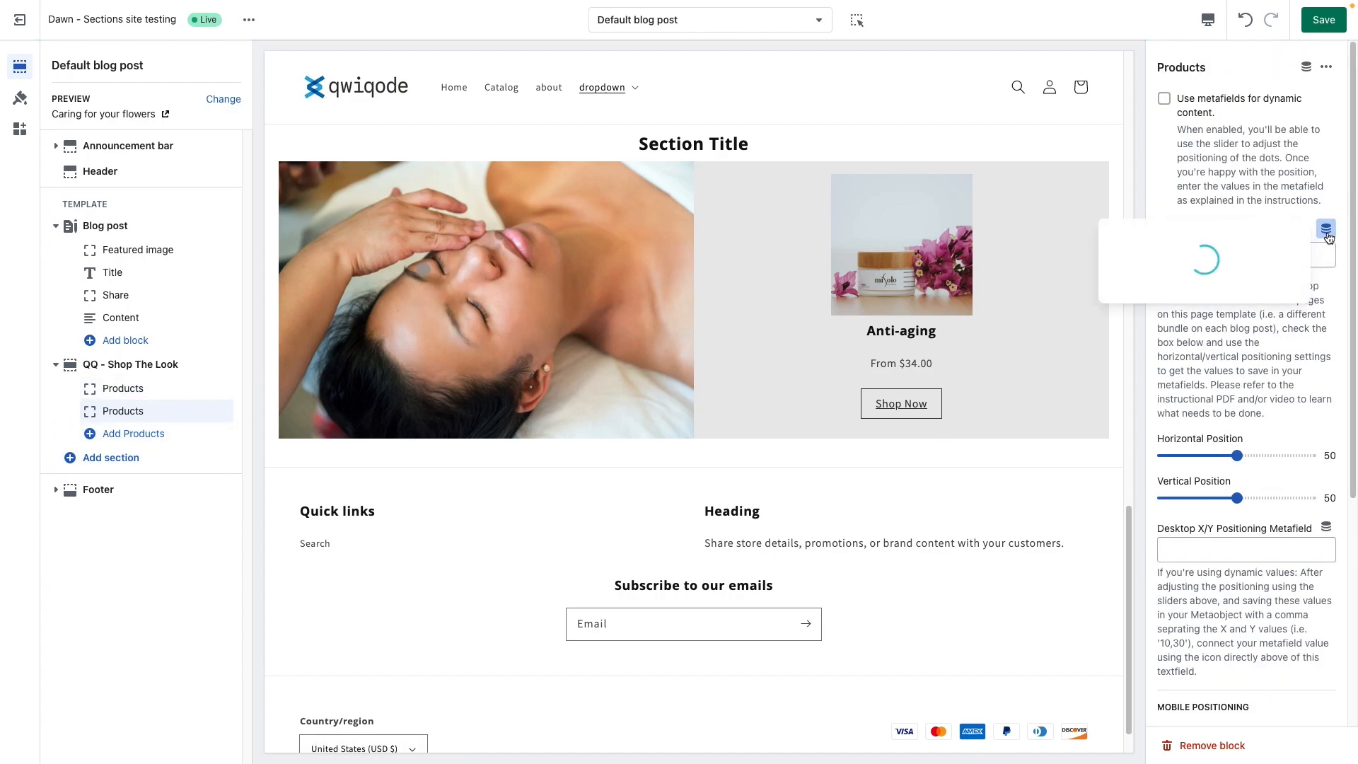
pyautogui.click(1275, 273)
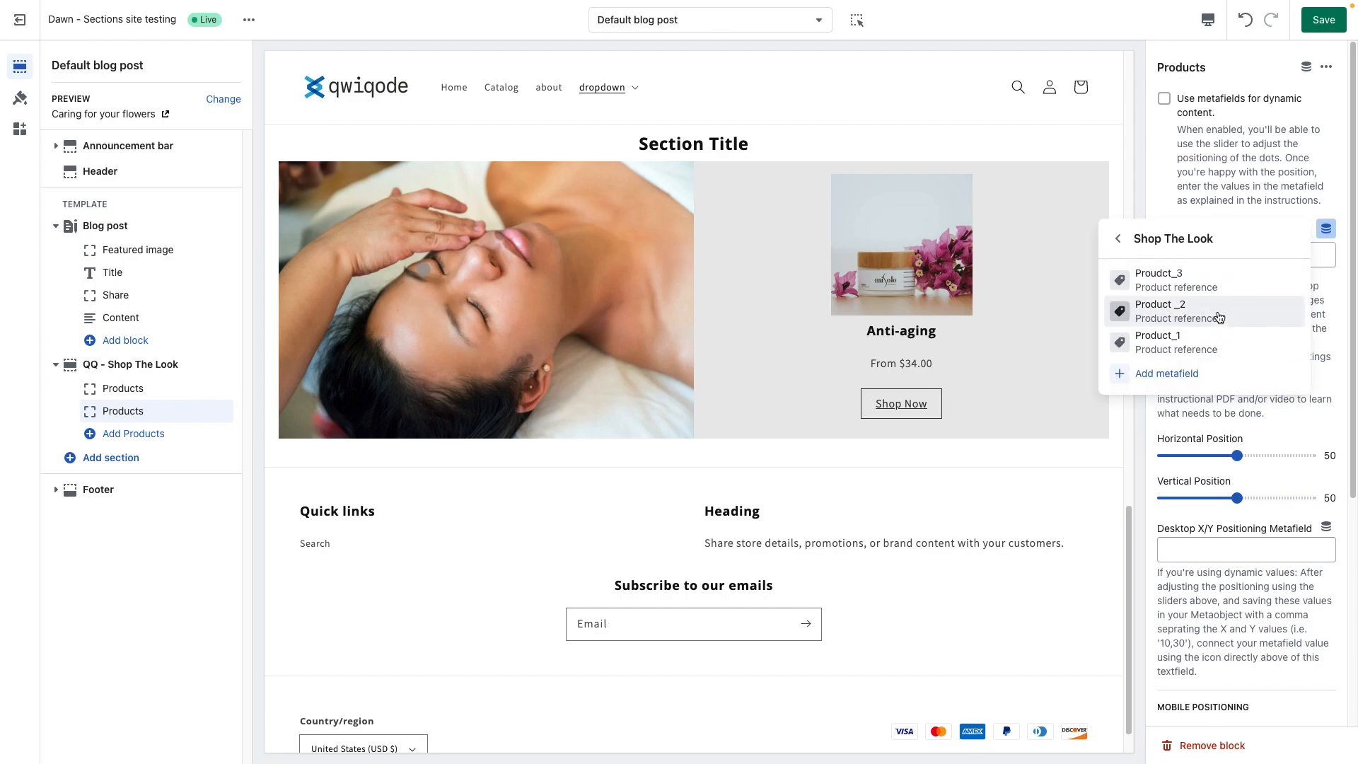
pyautogui.click(1219, 318)
# Connect the second Products block's desktop X/Y positioning to desktop_xy_2 and its mobile X/Y positioning to mobile_xy_2.
pyautogui.click(1328, 608)
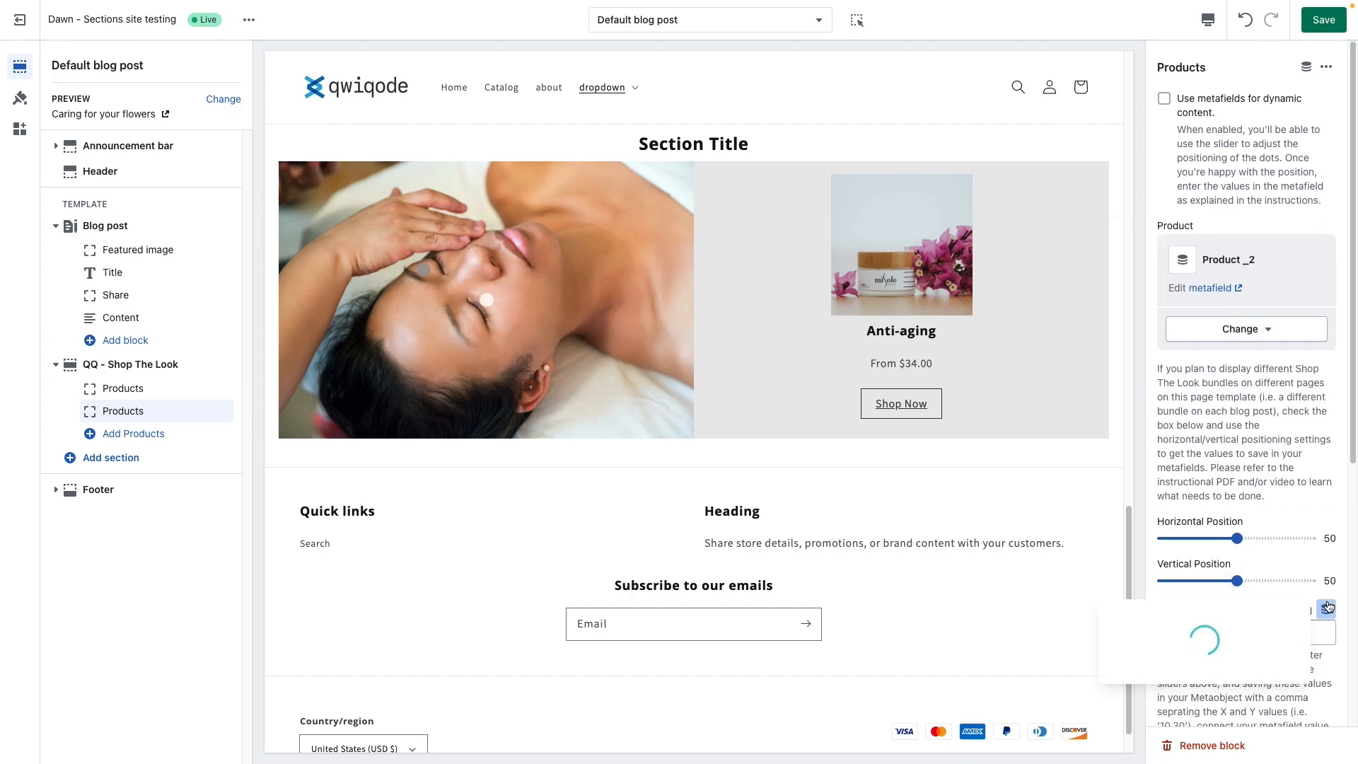
pyautogui.click(1252, 706)
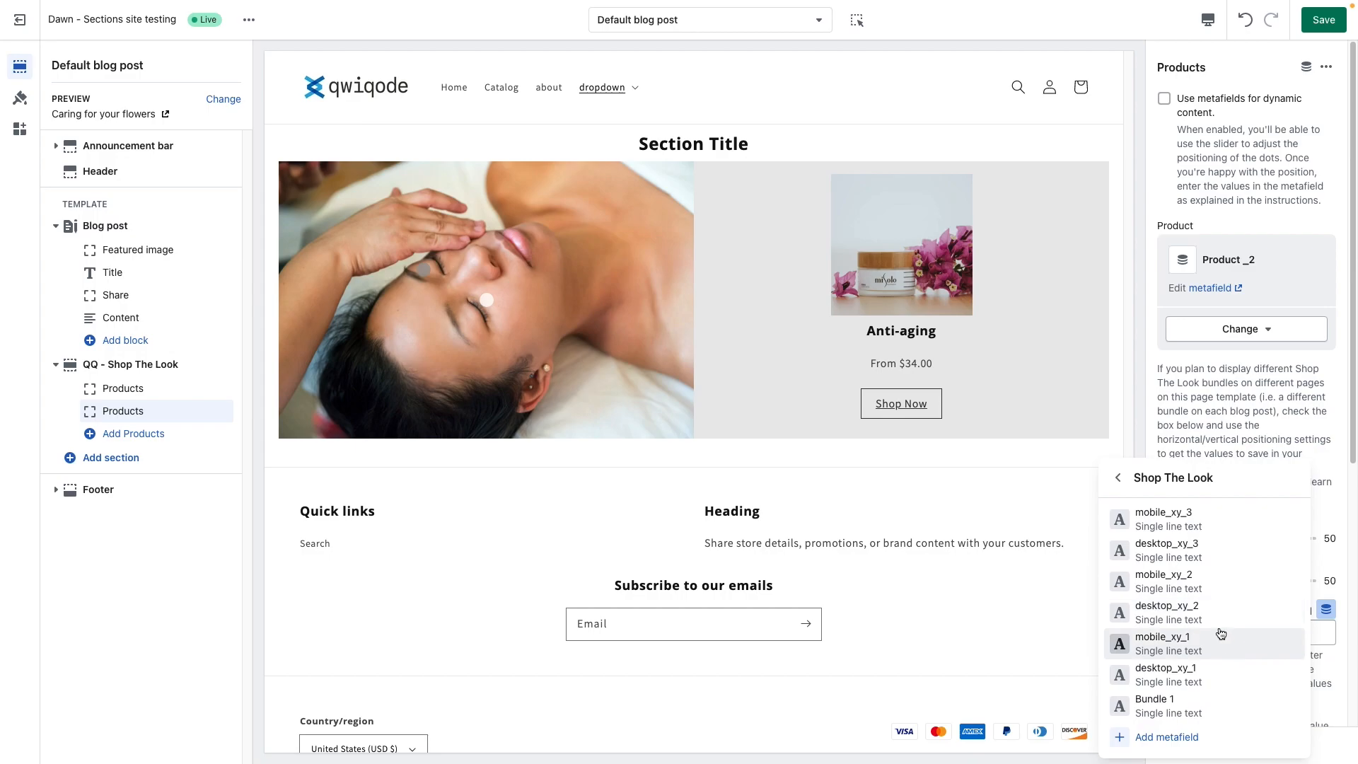
pyautogui.click(1219, 616)
pyautogui.scroll(-5, 1289, 685)
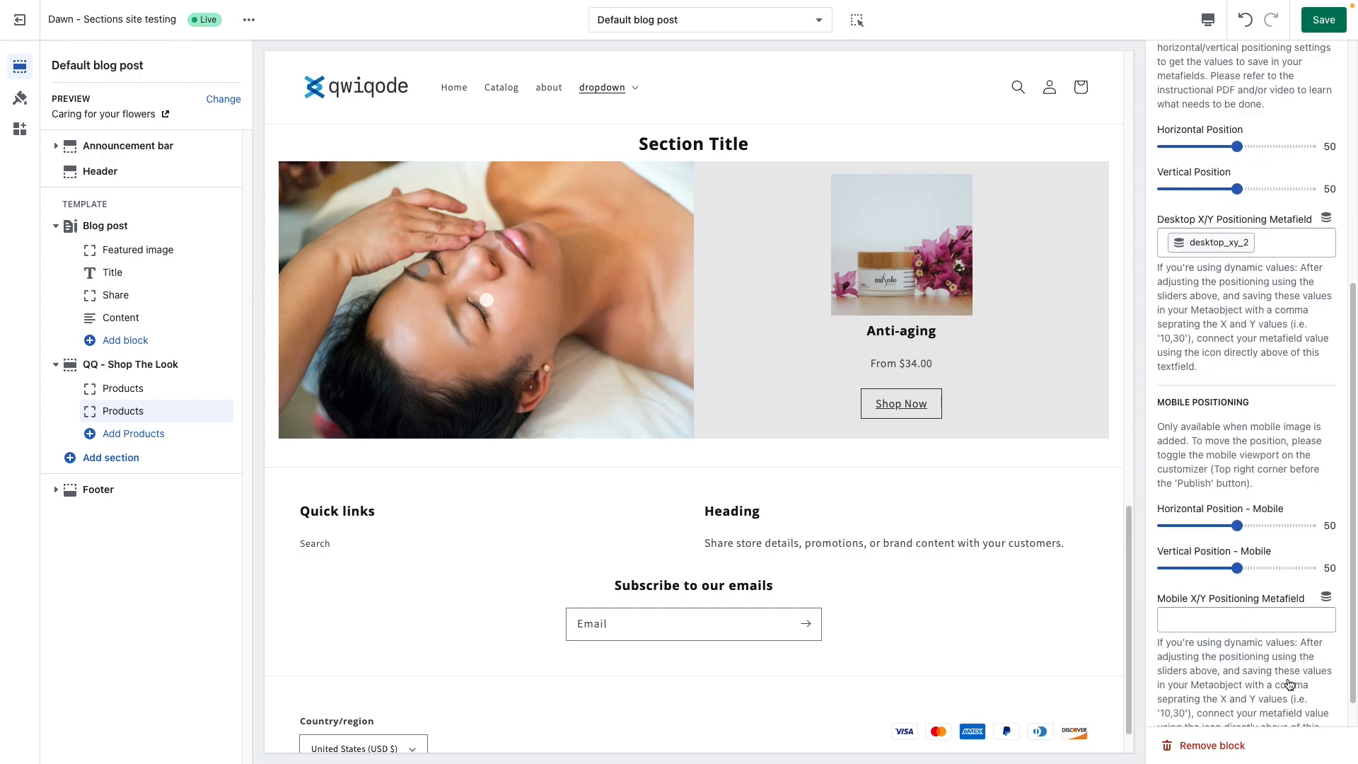
pyautogui.click(1326, 563)
pyautogui.click(1207, 627)
pyautogui.click(1214, 580)
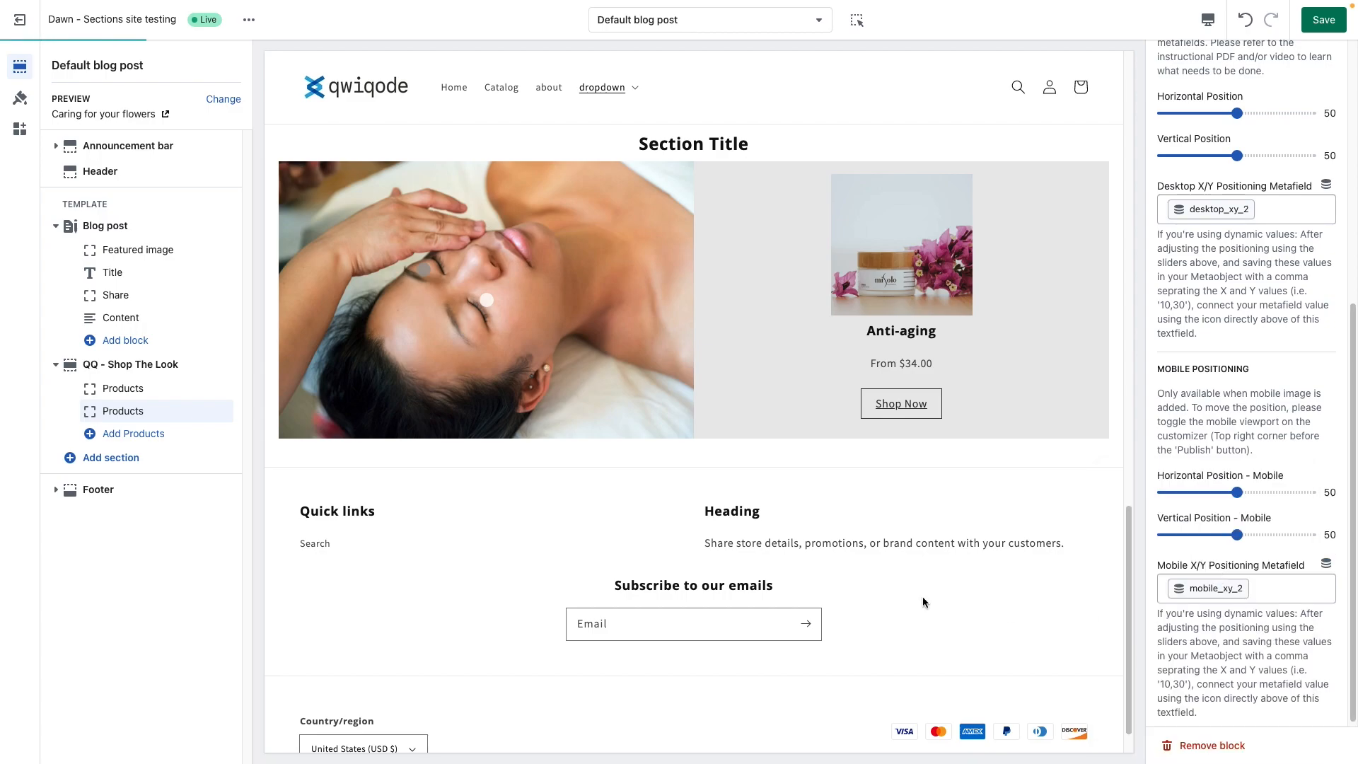
# Add a third Products block to the Shop The Look section and connect its product to the metaobject's Proudct_3.
pyautogui.click(153, 435)
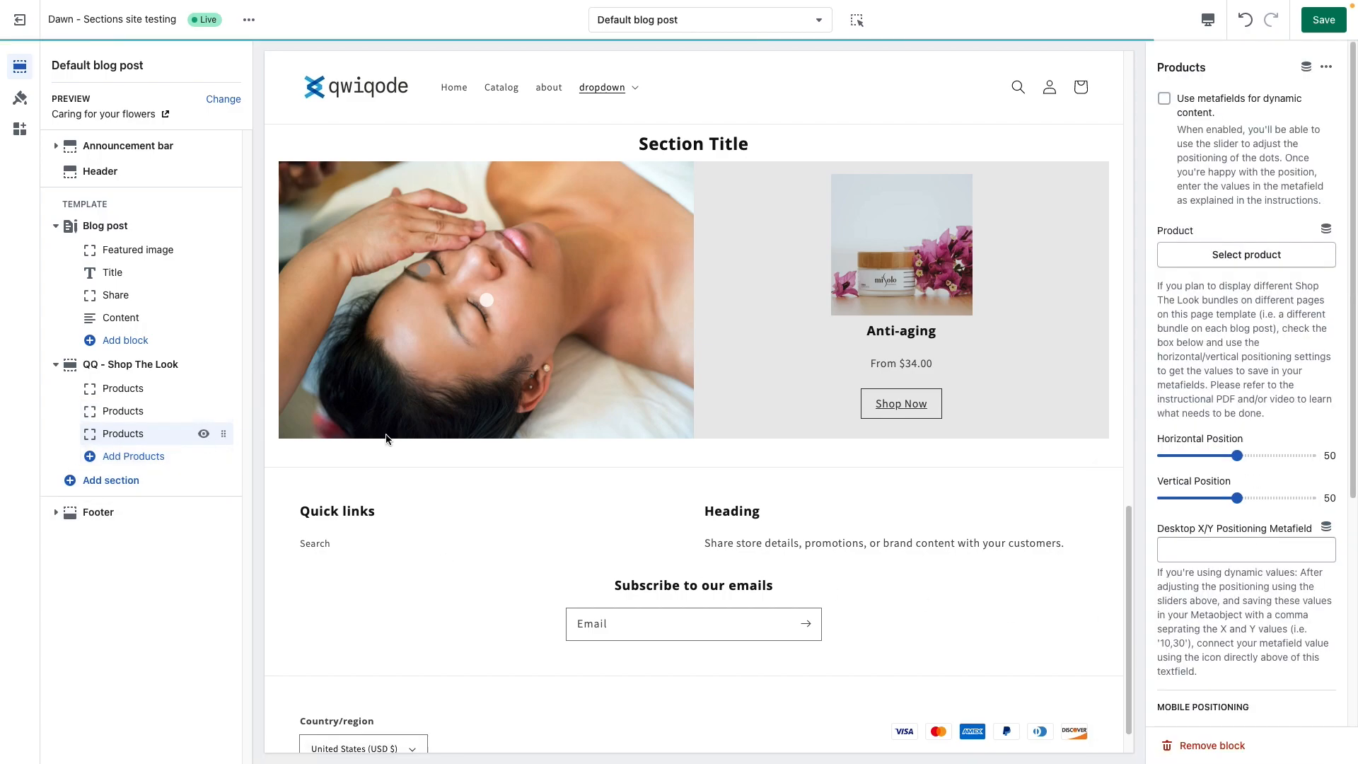
pyautogui.click(1327, 229)
pyautogui.click(1223, 271)
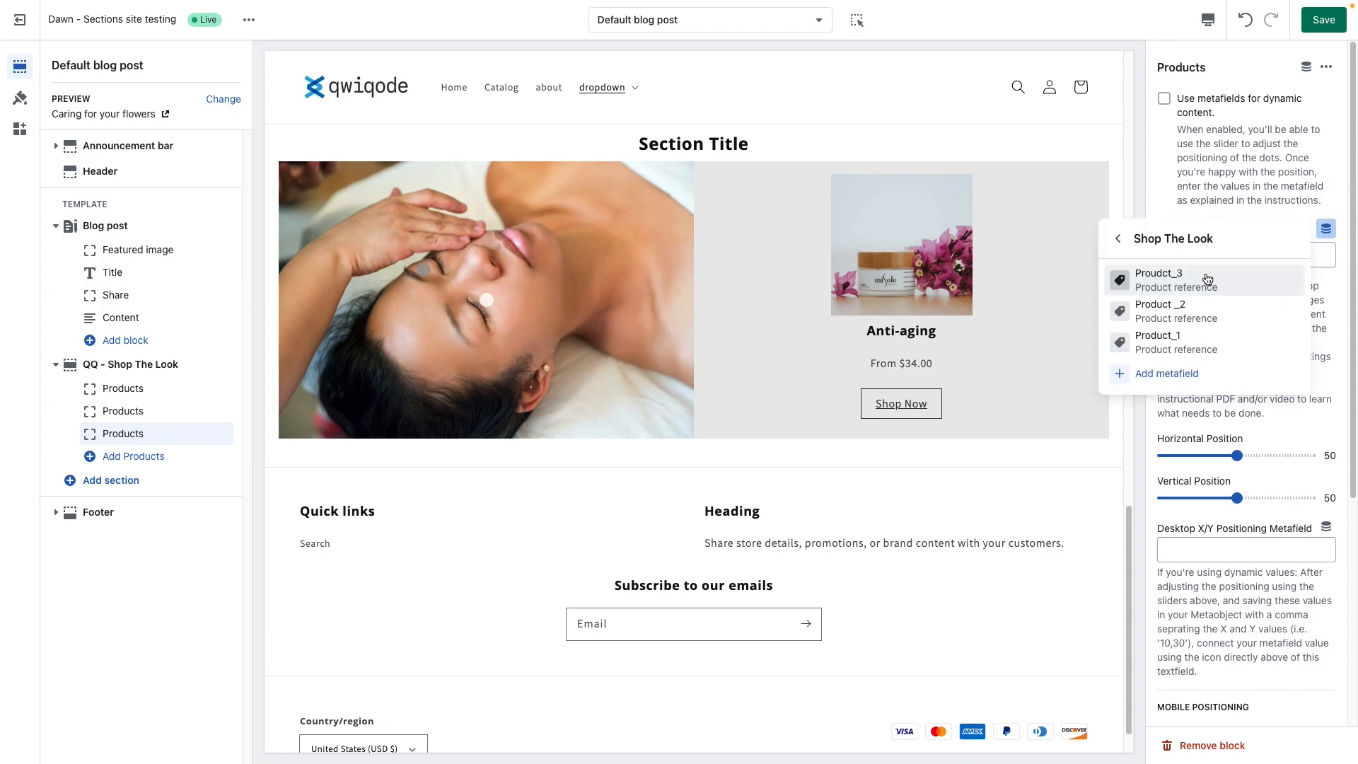
pyautogui.click(1195, 280)
# Connect the third Products block's desktop and mobile X/Y positioning to desktop_xy_3 and mobile_xy_3, and save the template.
pyautogui.scroll(-2, 1289, 564)
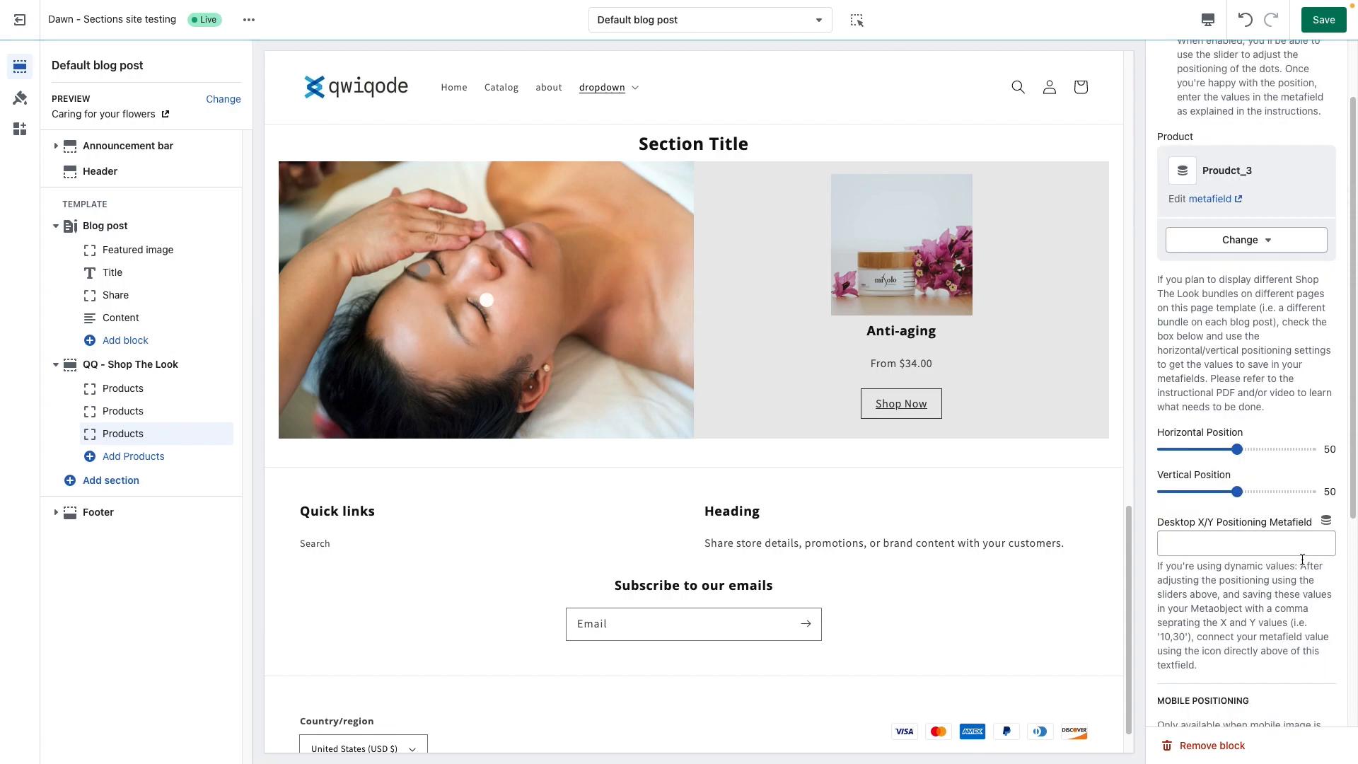
pyautogui.click(1327, 520)
pyautogui.click(1203, 627)
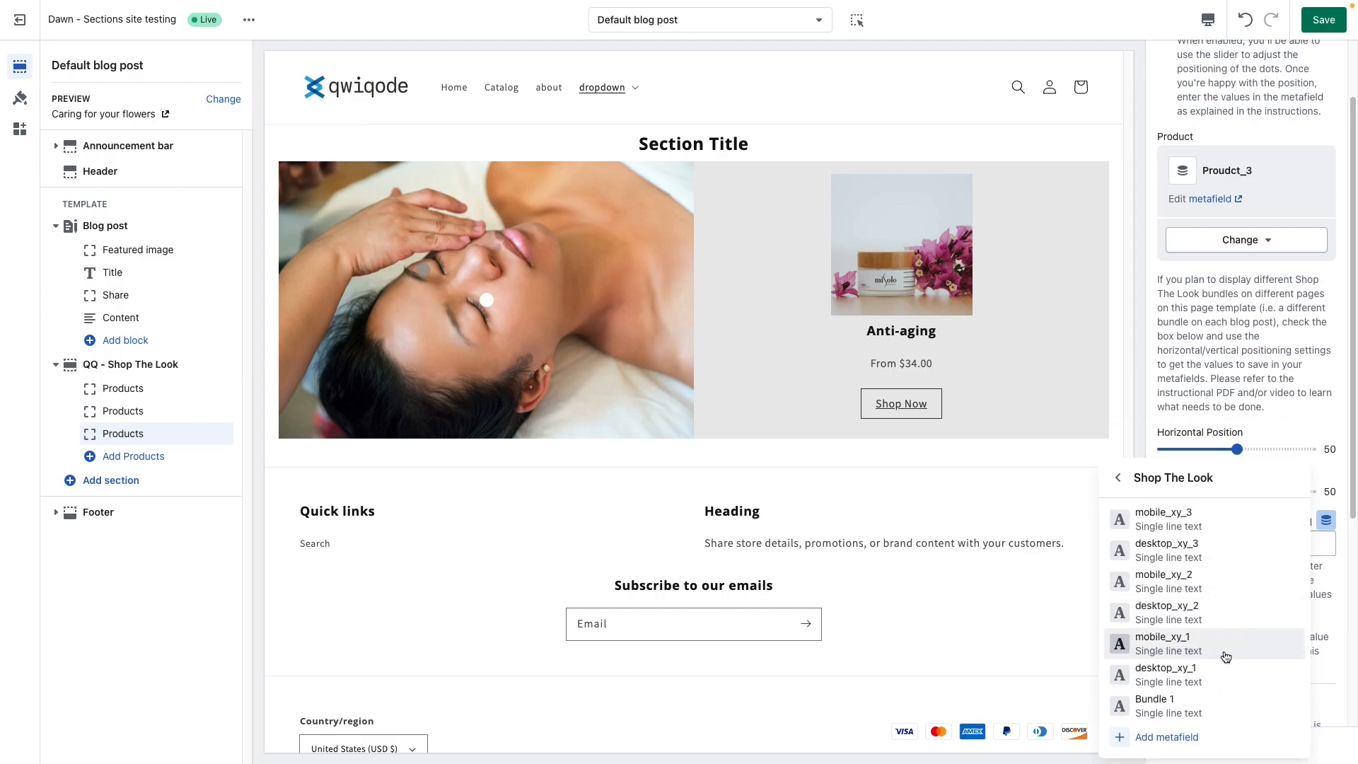
pyautogui.click(1218, 551)
pyautogui.scroll(-4, 1274, 566)
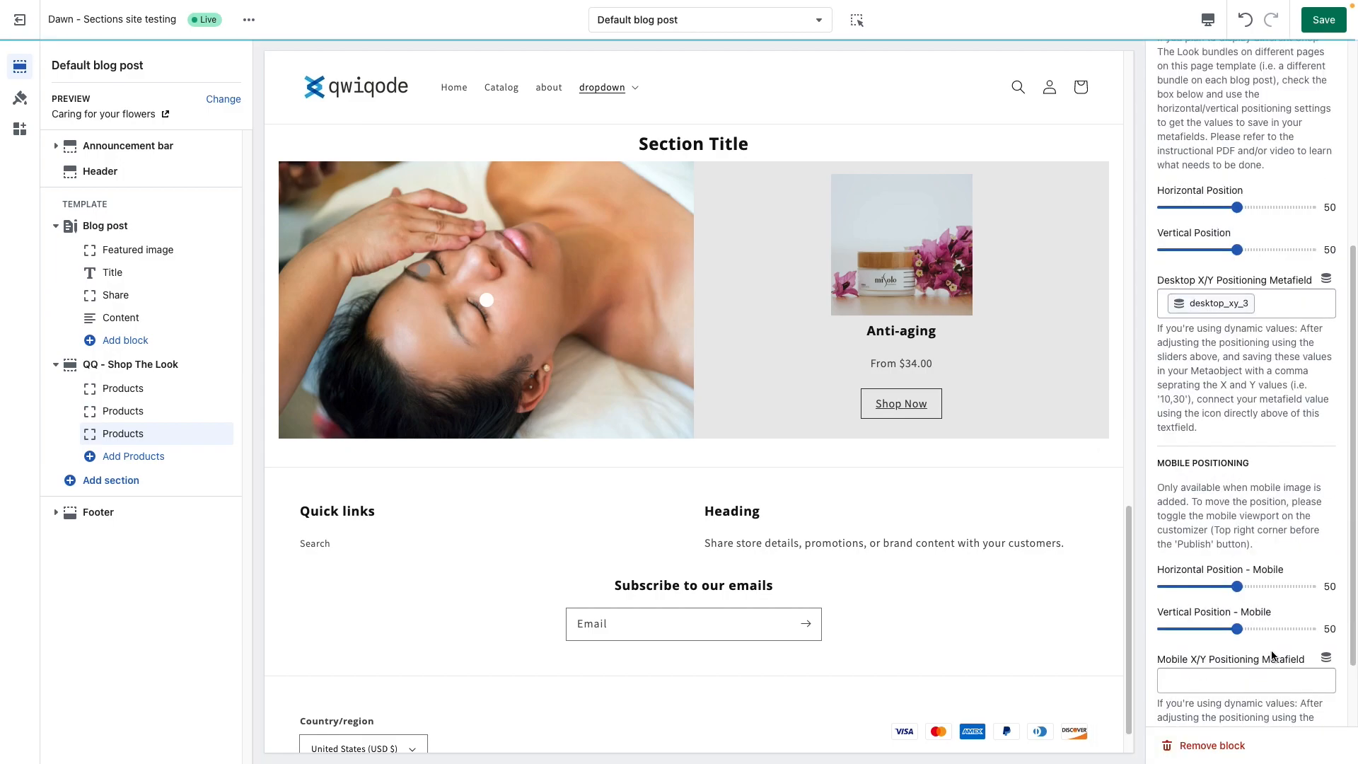
pyautogui.click(1327, 605)
pyautogui.click(1210, 630)
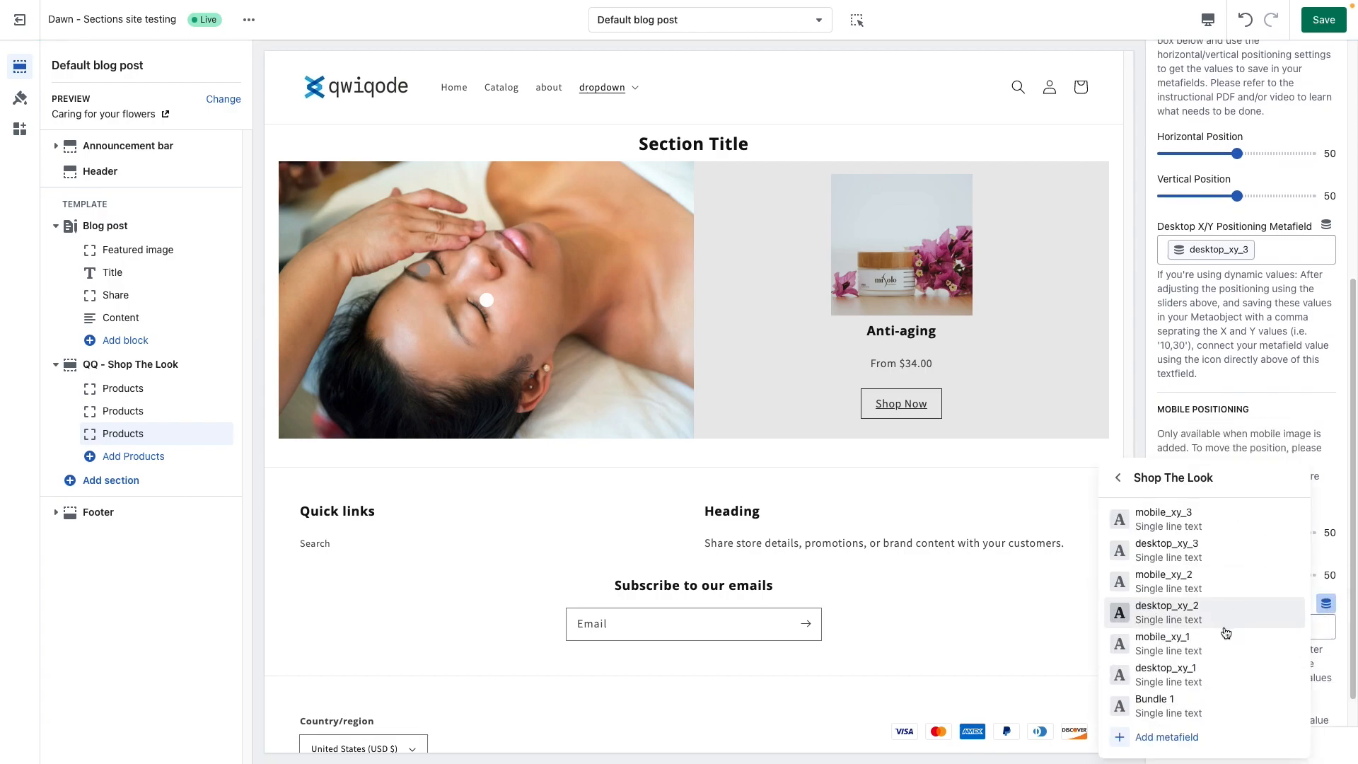
pyautogui.click(1208, 522)
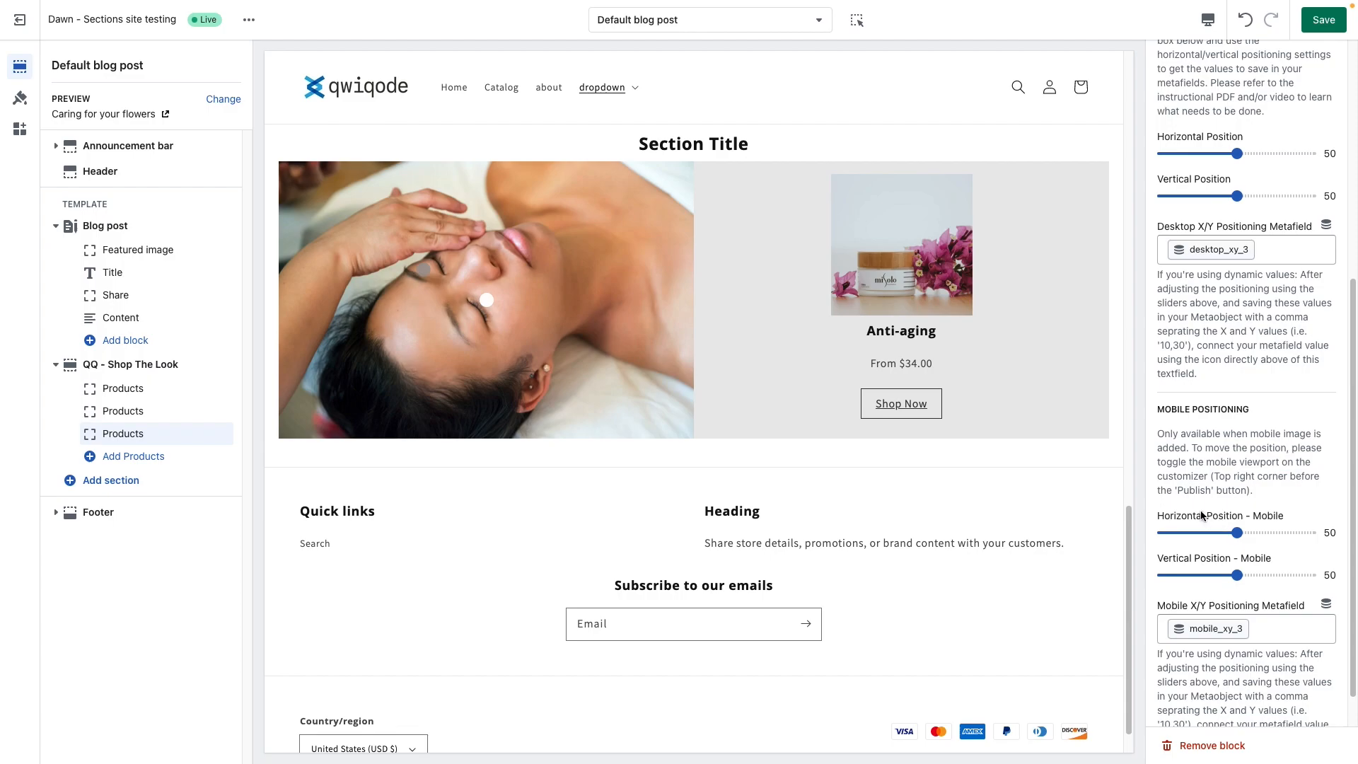
pyautogui.click(1324, 20)
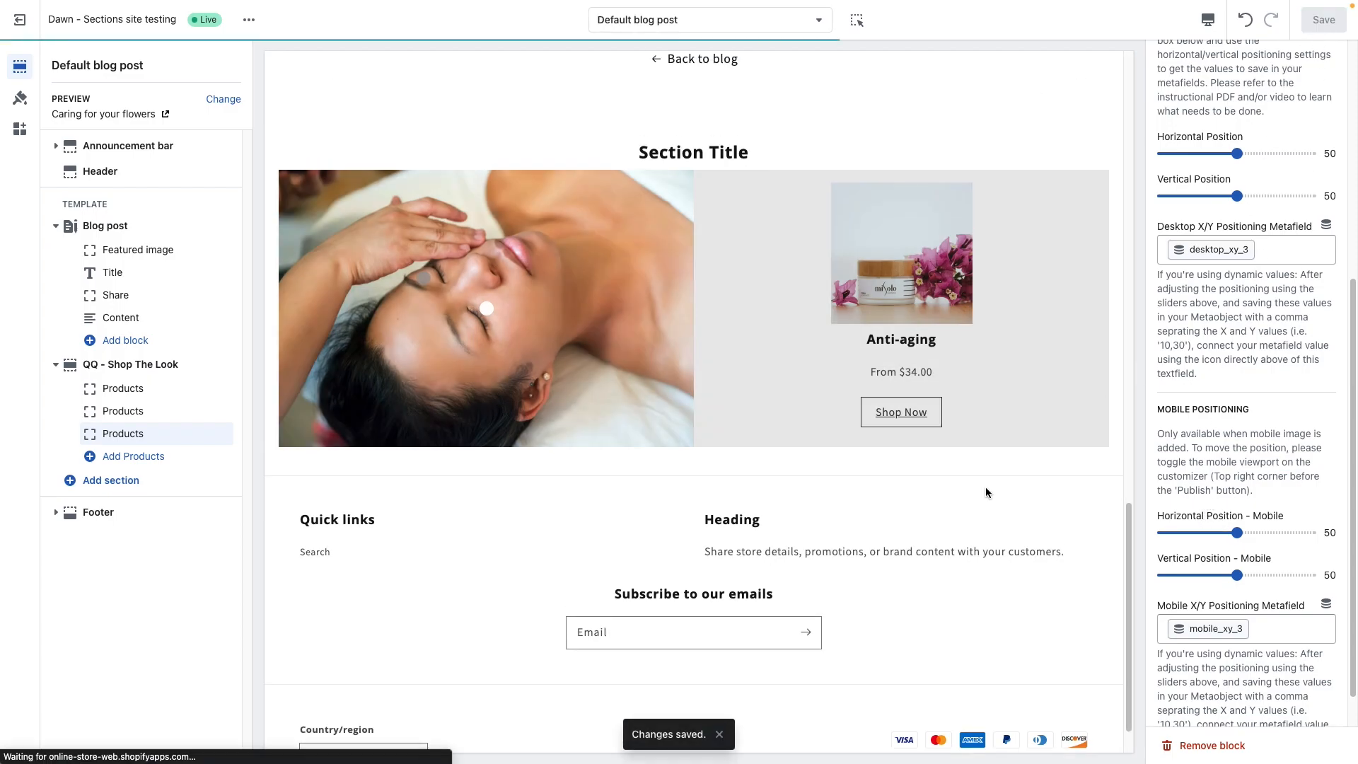
# Turn off the use of metafields for dynamic content in the first Products block.
pyautogui.scroll(1, 986, 487)
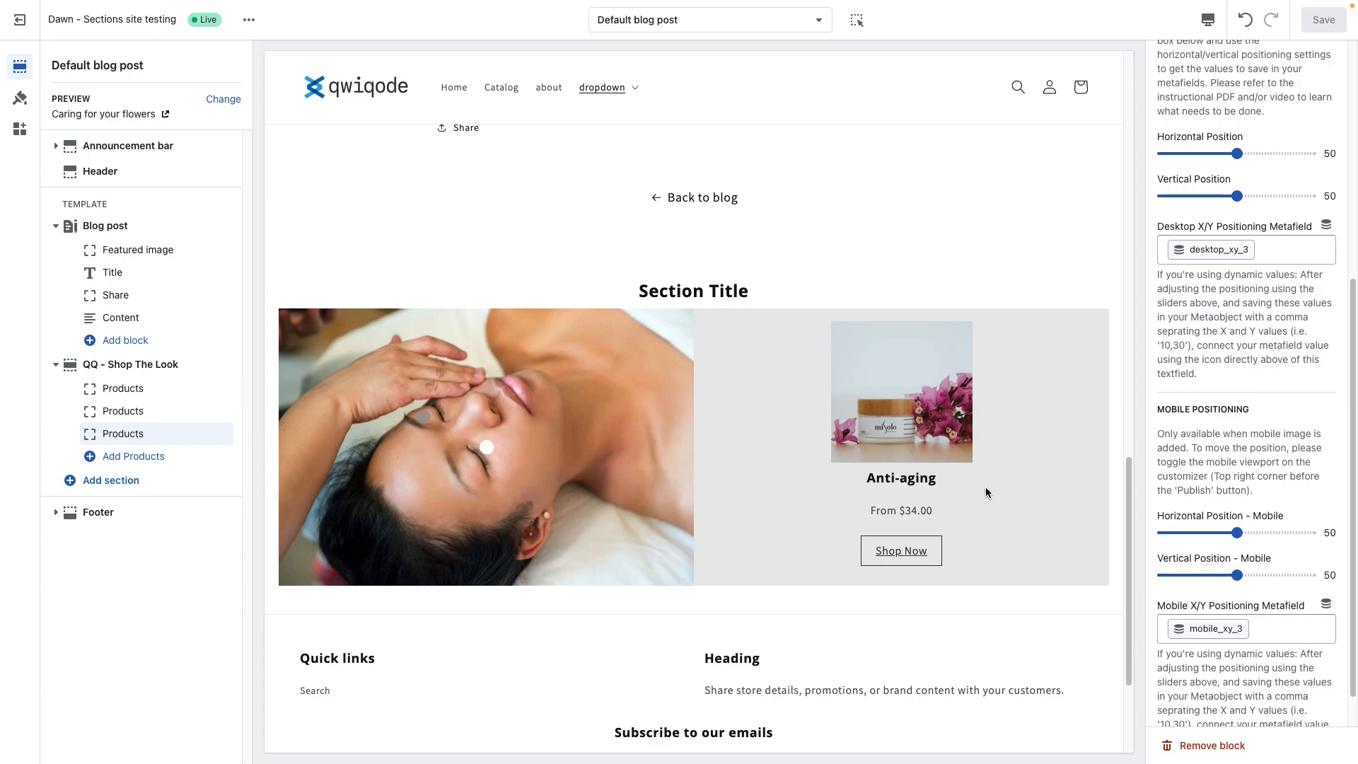
pyautogui.click(148, 391)
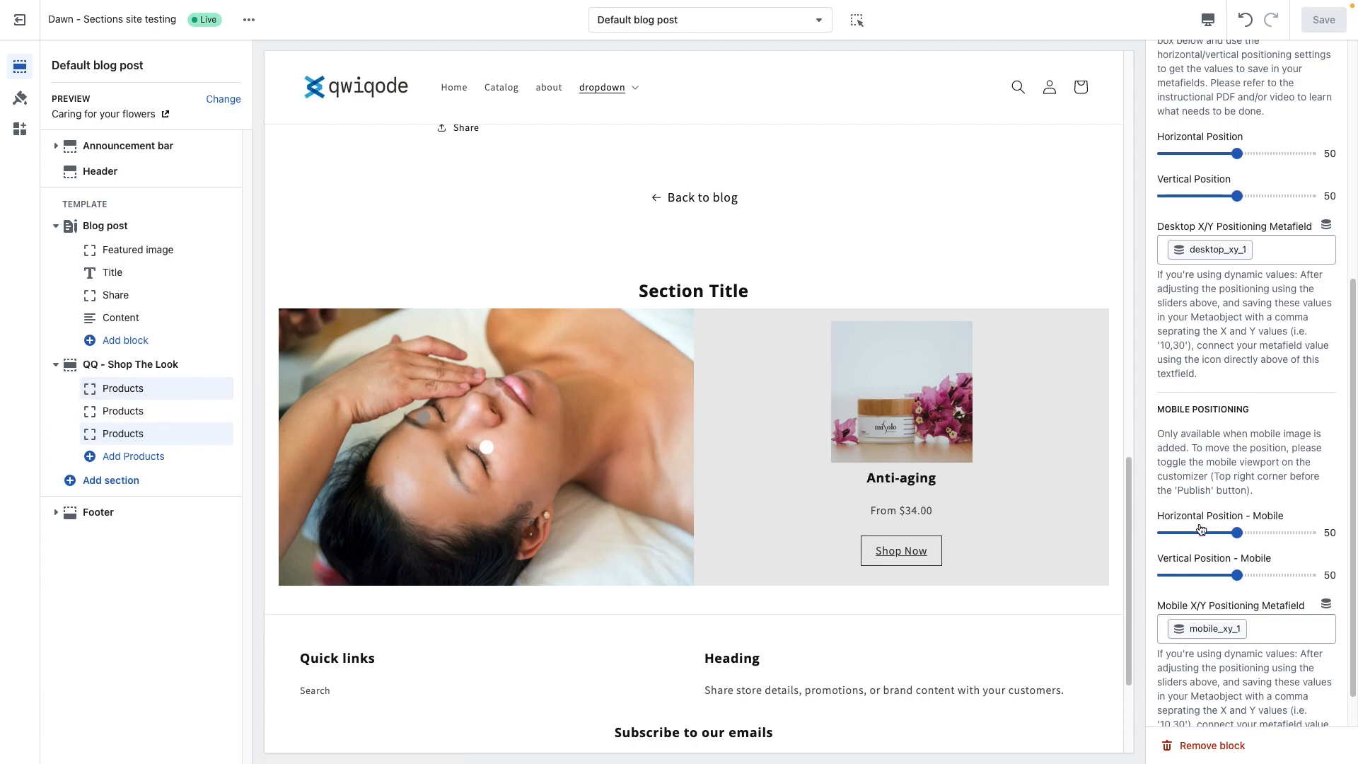
pyautogui.moveTo(1187, 513); pyautogui.dragTo(1238, 514)
pyautogui.click(1275, 516)
pyautogui.scroll(2, 1204, 388)
pyautogui.scroll(2, 1204, 391)
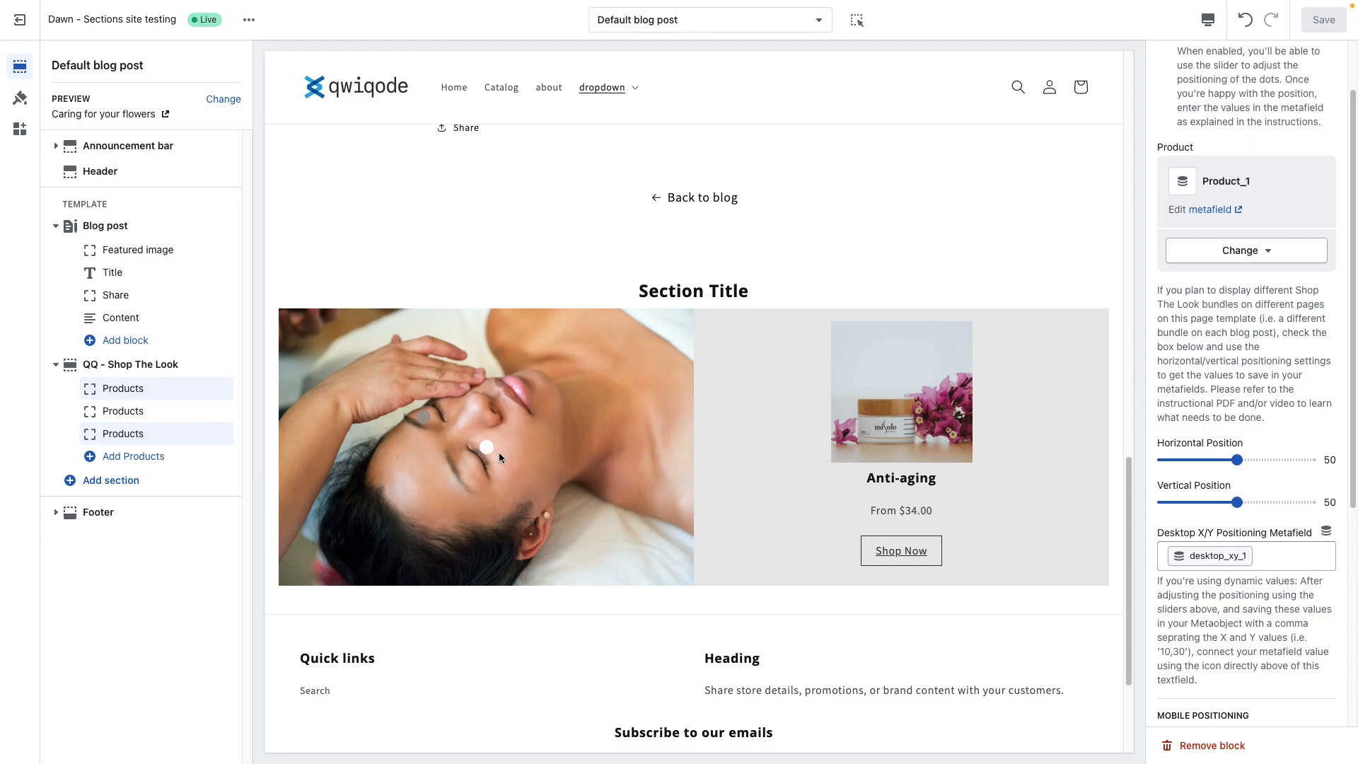
pyautogui.scroll(1, 1219, 418)
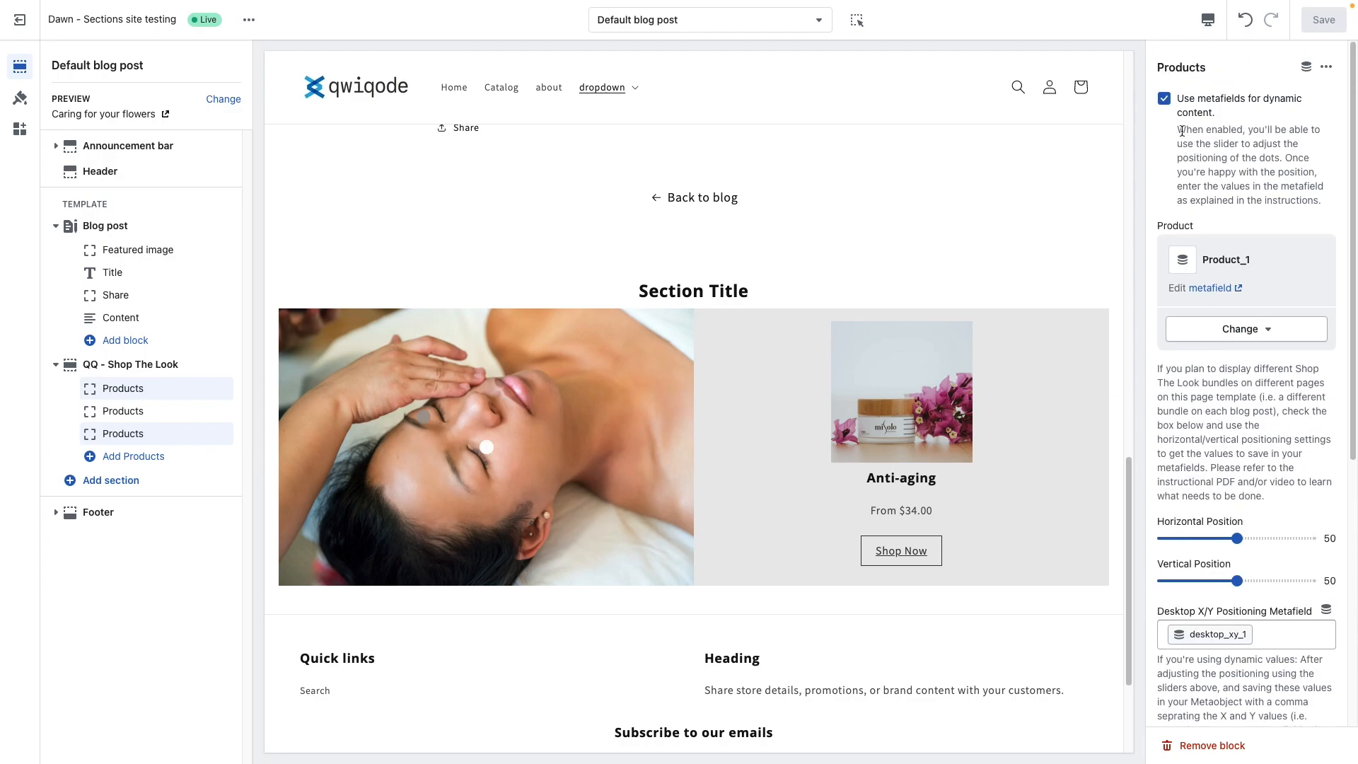
pyautogui.click(1164, 99)
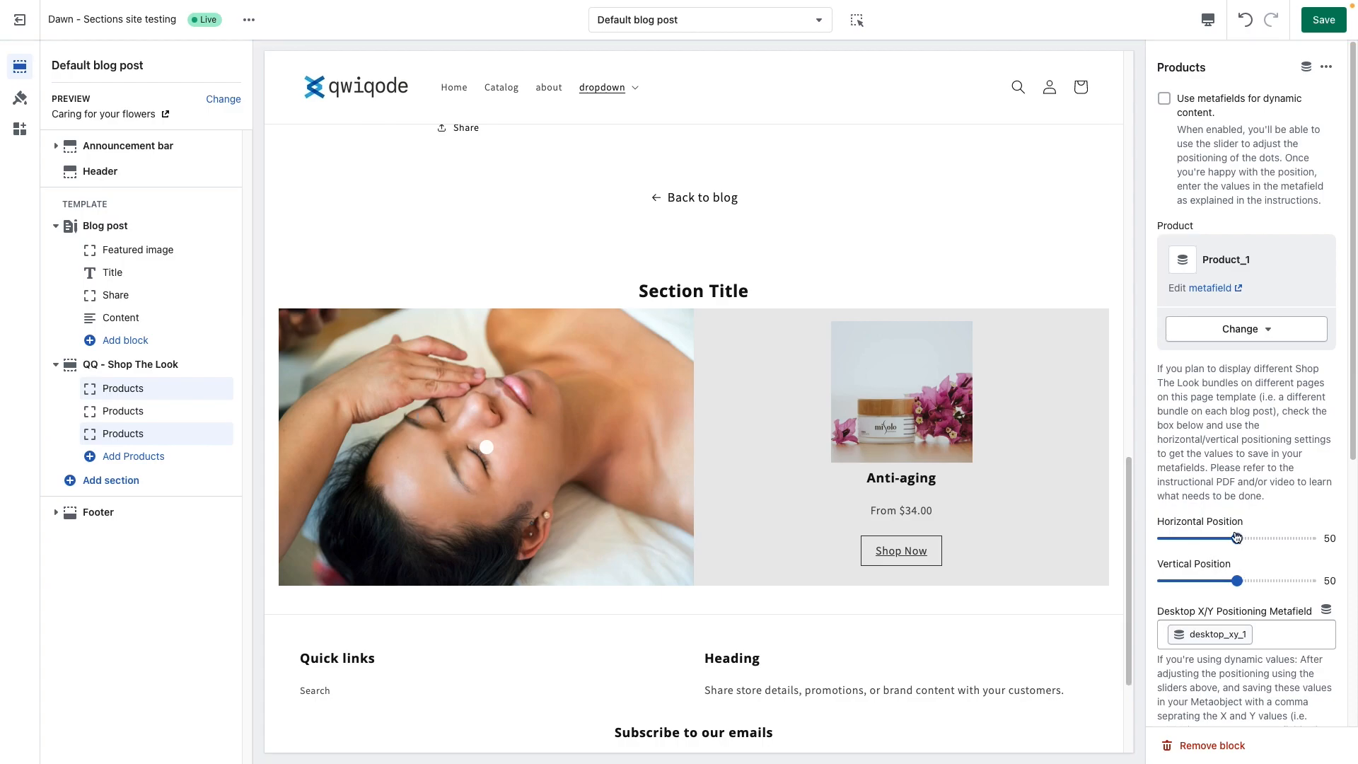
# Set the first Products block's horizontal position to 59 and its vertical position to 30.
pyautogui.scroll(-1, 1226, 454)
pyautogui.scroll(1, 1218, 433)
pyautogui.scroll(-1, 1240, 522)
pyautogui.moveTo(1238, 504); pyautogui.dragTo(1207, 544)
pyautogui.doubleClick(1330, 503)
pyautogui.doubleClick(1329, 547)
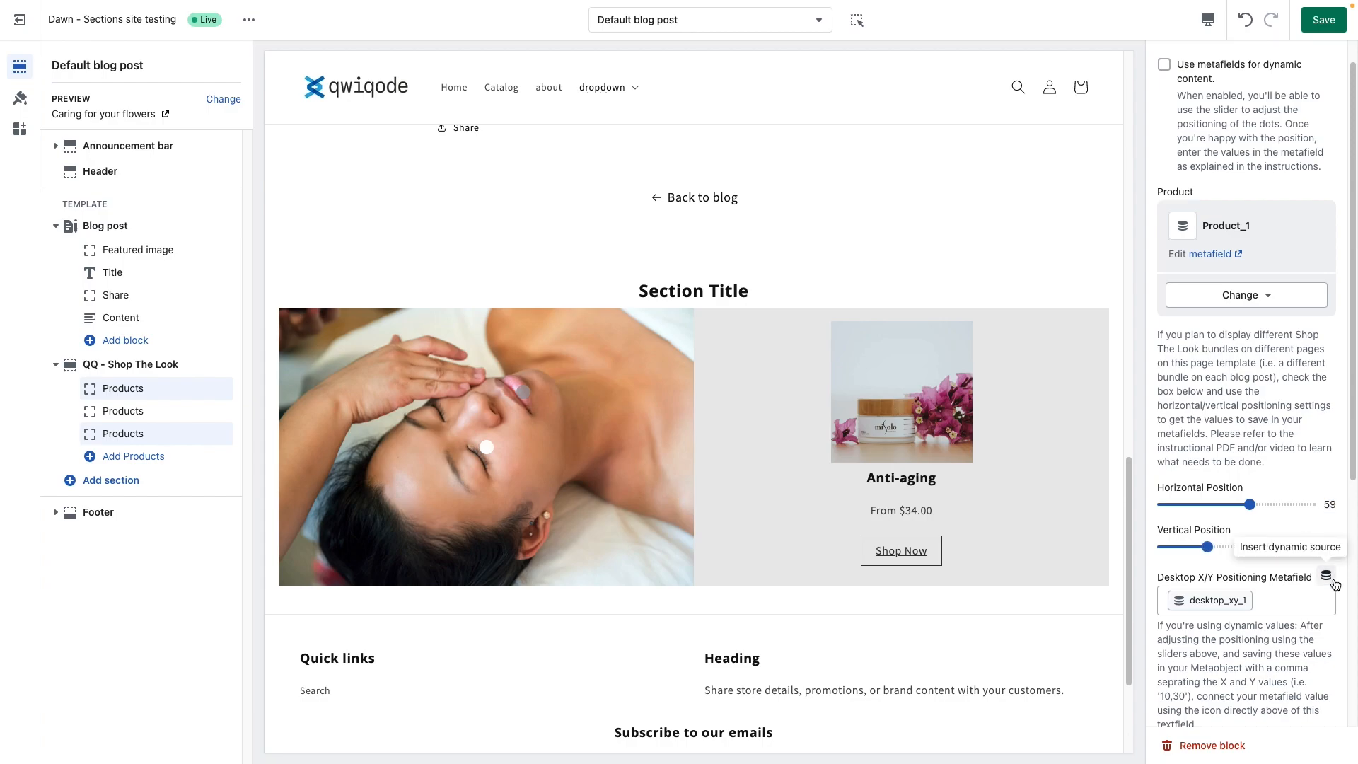
# Switch to the Bundle for Blog Post metaobject entry and clear its mobile_xy_1 value.
pyautogui.hotkey('ctrl', 'Tab')
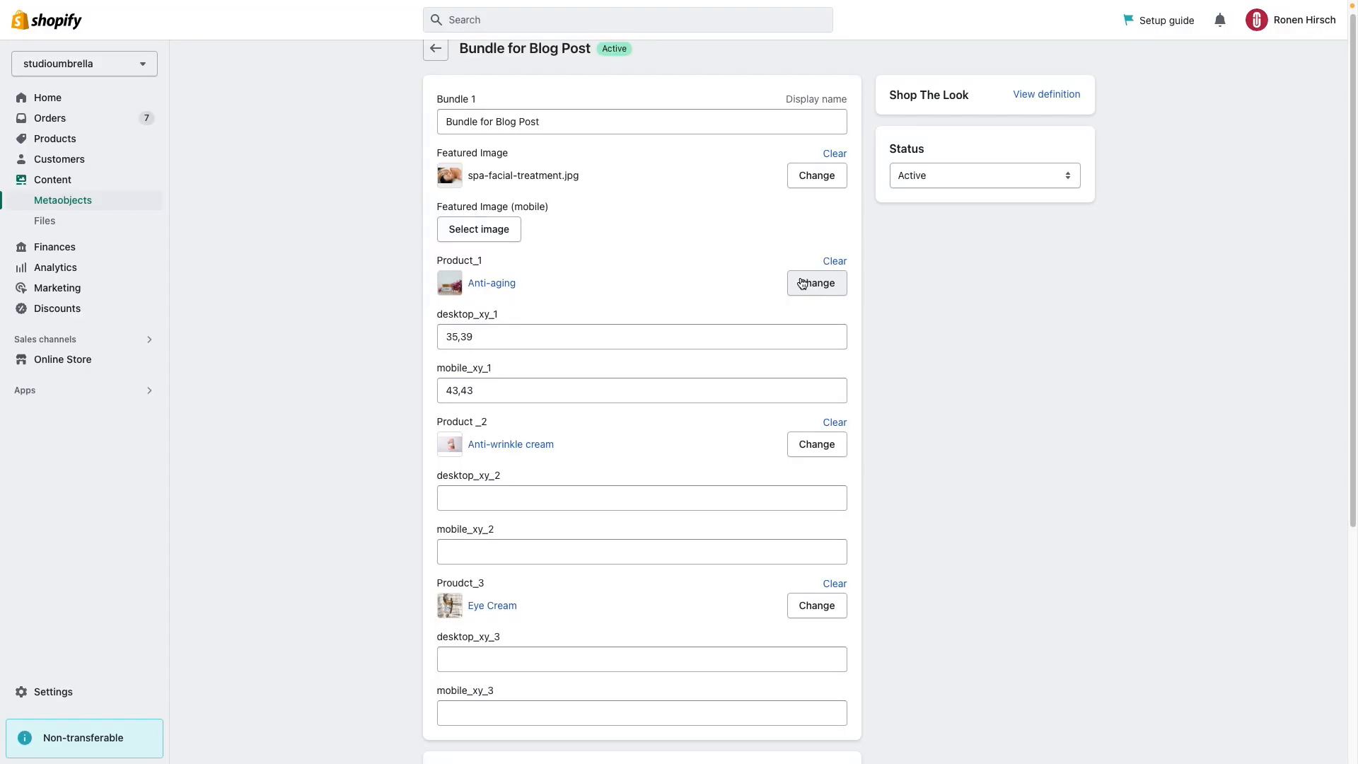
pyautogui.click(482, 389)
pyautogui.moveTo(483, 388); pyautogui.dragTo(440, 390)
pyautogui.press('BackSpace')
# Set desktop_xy_1 to 59,39 in the Bundle for Blog Post entry and save the entry.
pyautogui.moveTo(473, 336); pyautogui.dragTo(436, 337)
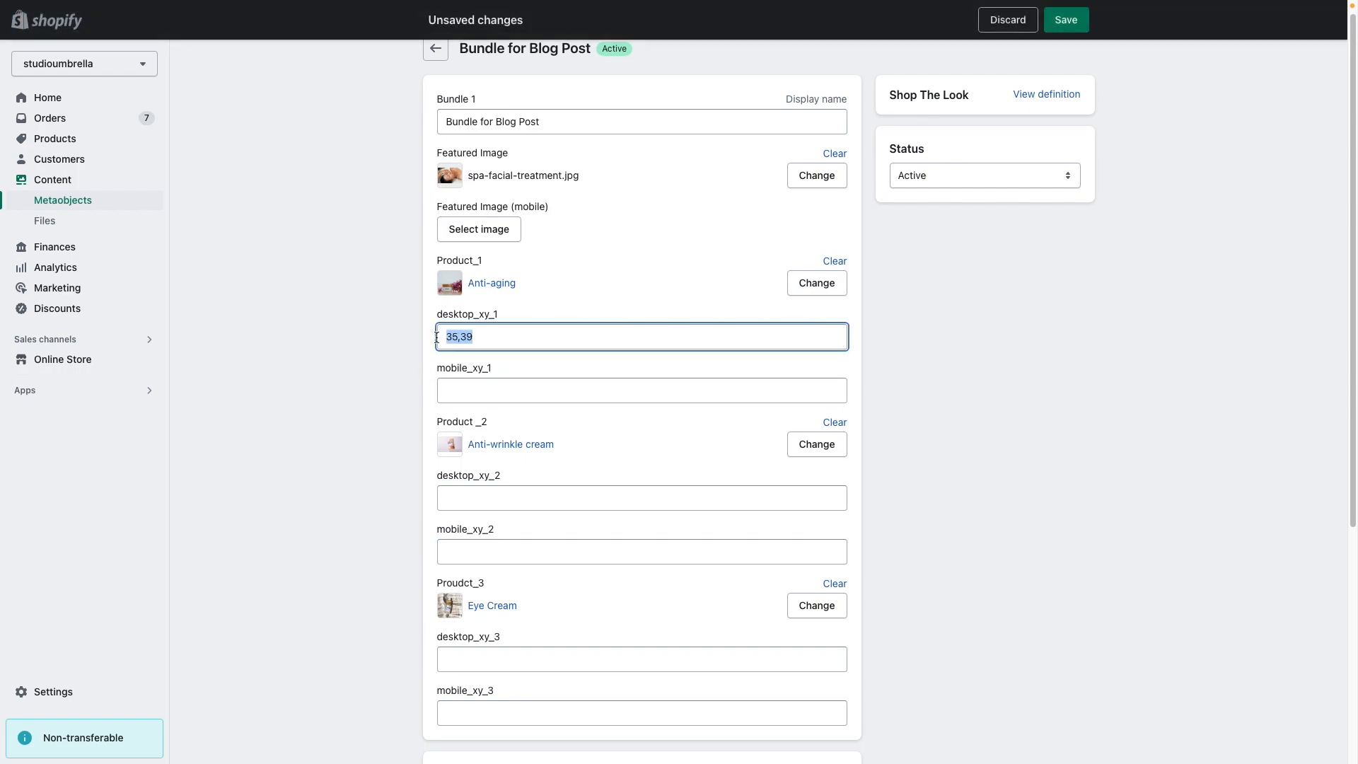
pyautogui.write('59')
pyautogui.click(1068, 333)
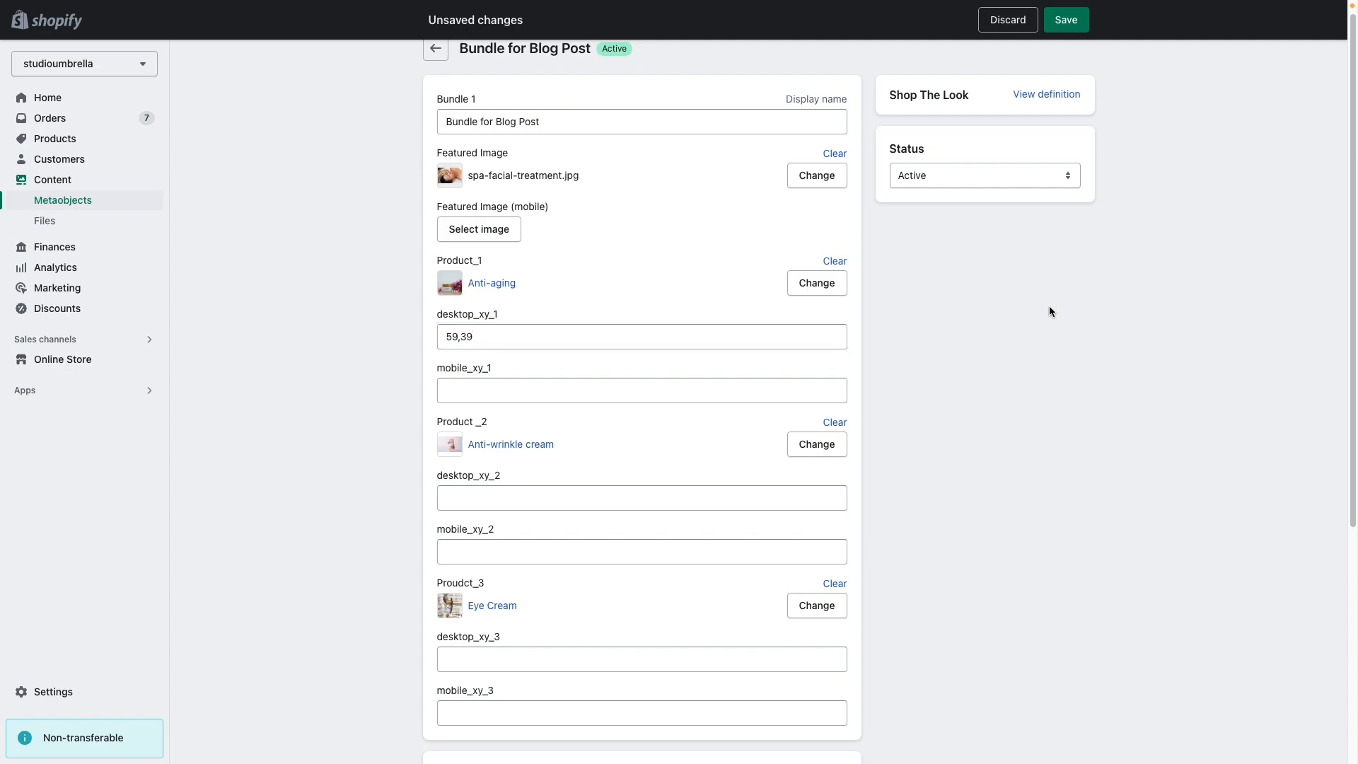
pyautogui.hotkey('ctrl', 's')
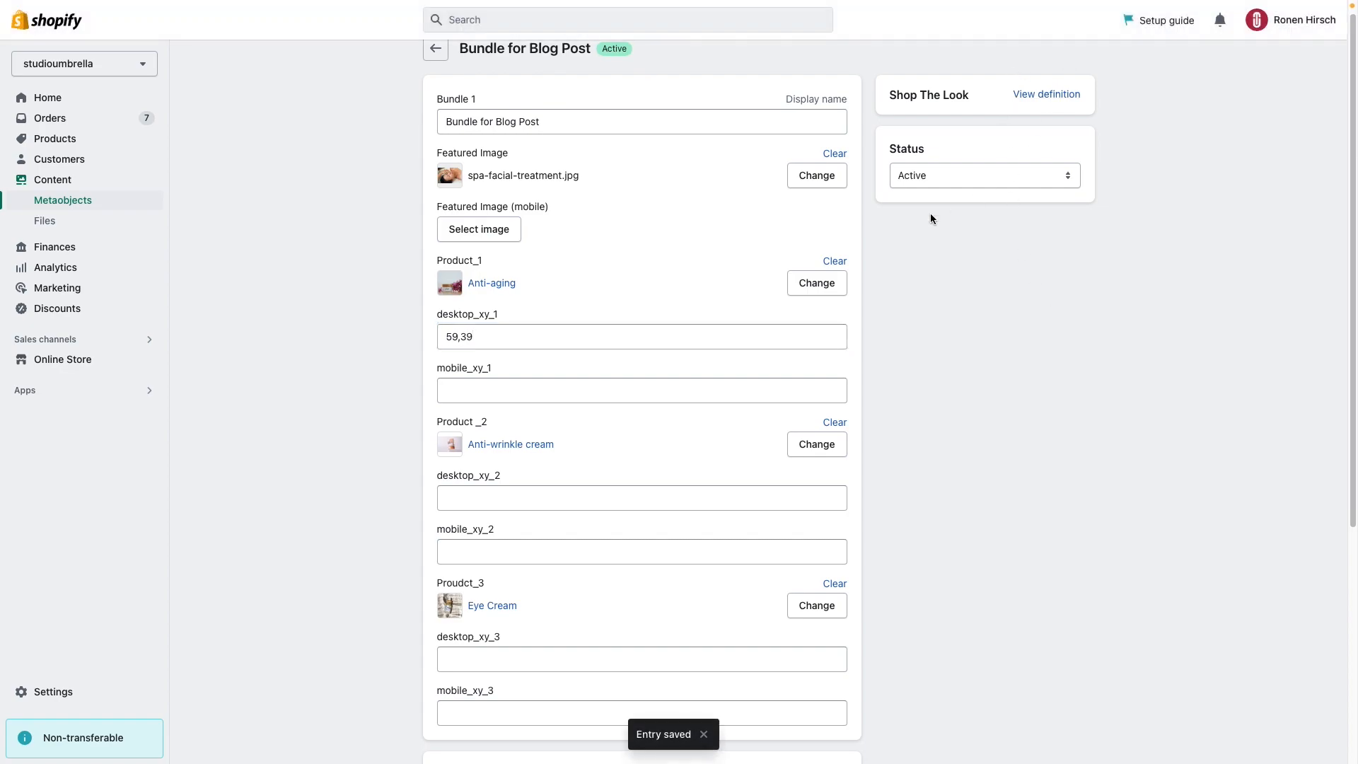
# Return to the theme editor and turn metafields for dynamic content back on in the first Products block.
pyautogui.hotkey('ctrl', 'Tab')
pyautogui.click(1250, 450)
pyautogui.click(1163, 65)
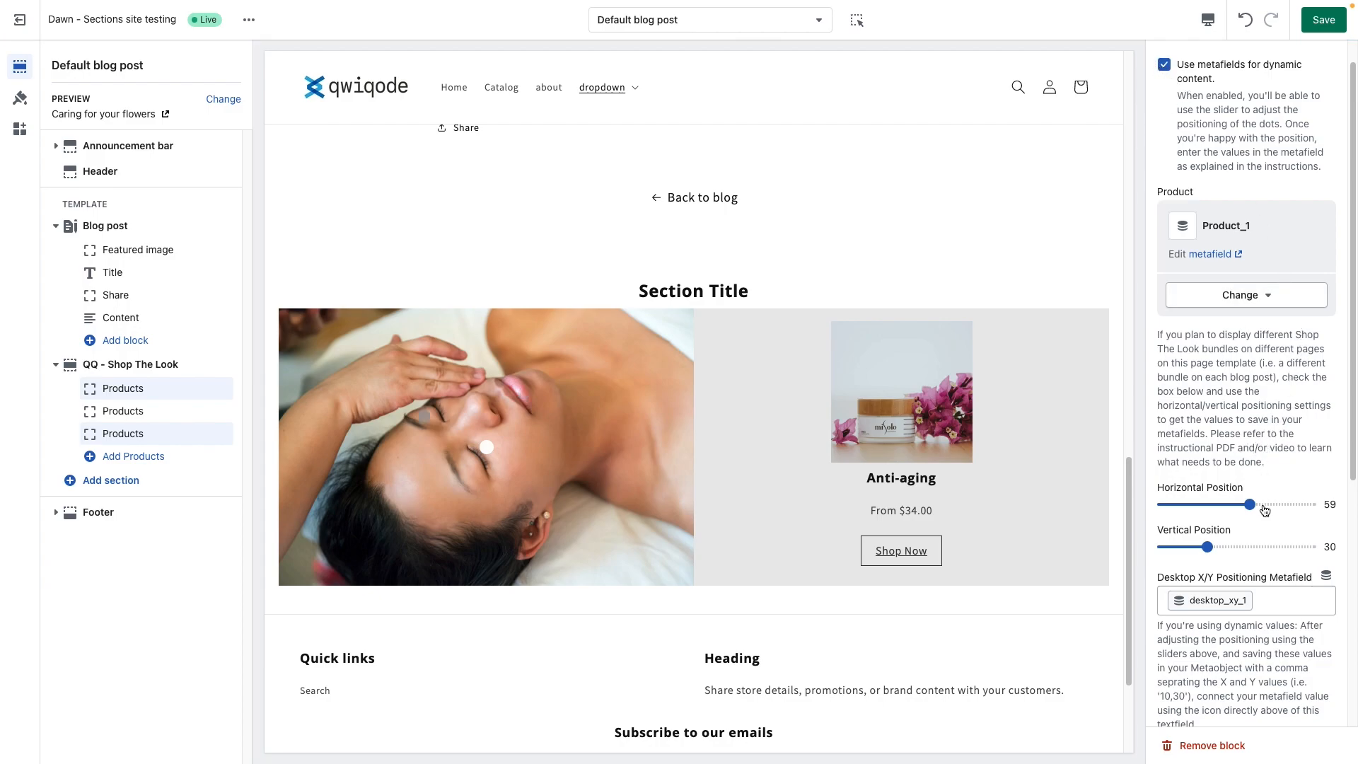
# Review the positioning settings of the second and third Products blocks and the image settings of the QQ - Shop The Look section.
pyautogui.click(1276, 604)
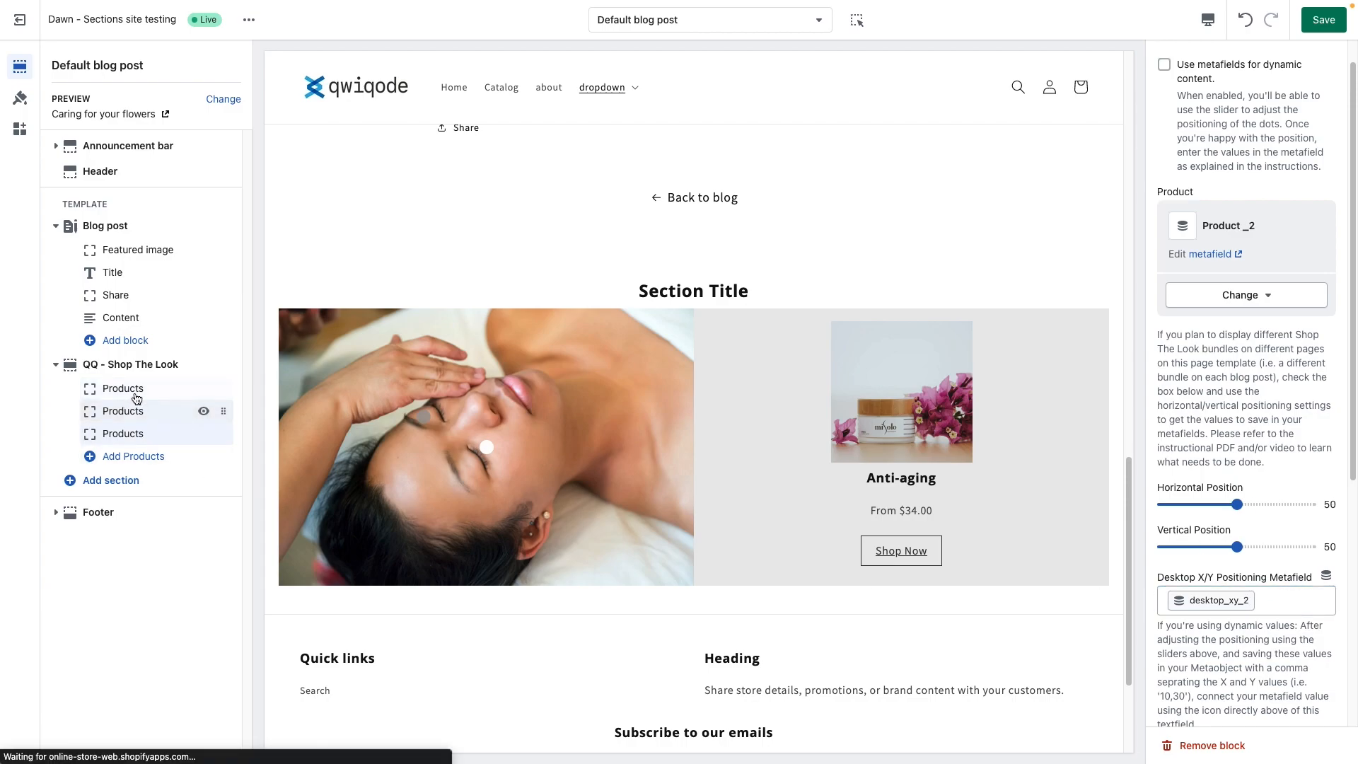
pyautogui.click(145, 434)
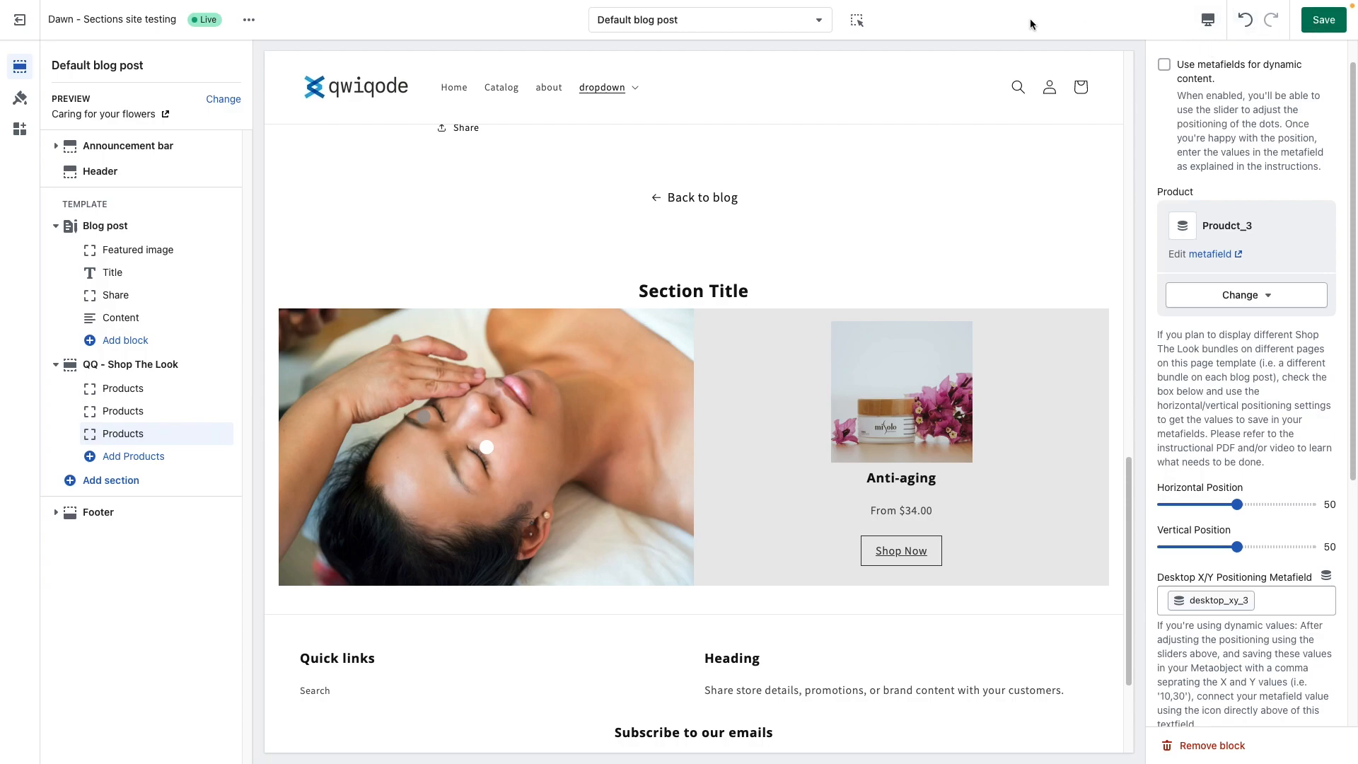
pyautogui.scroll(-5, 1220, 527)
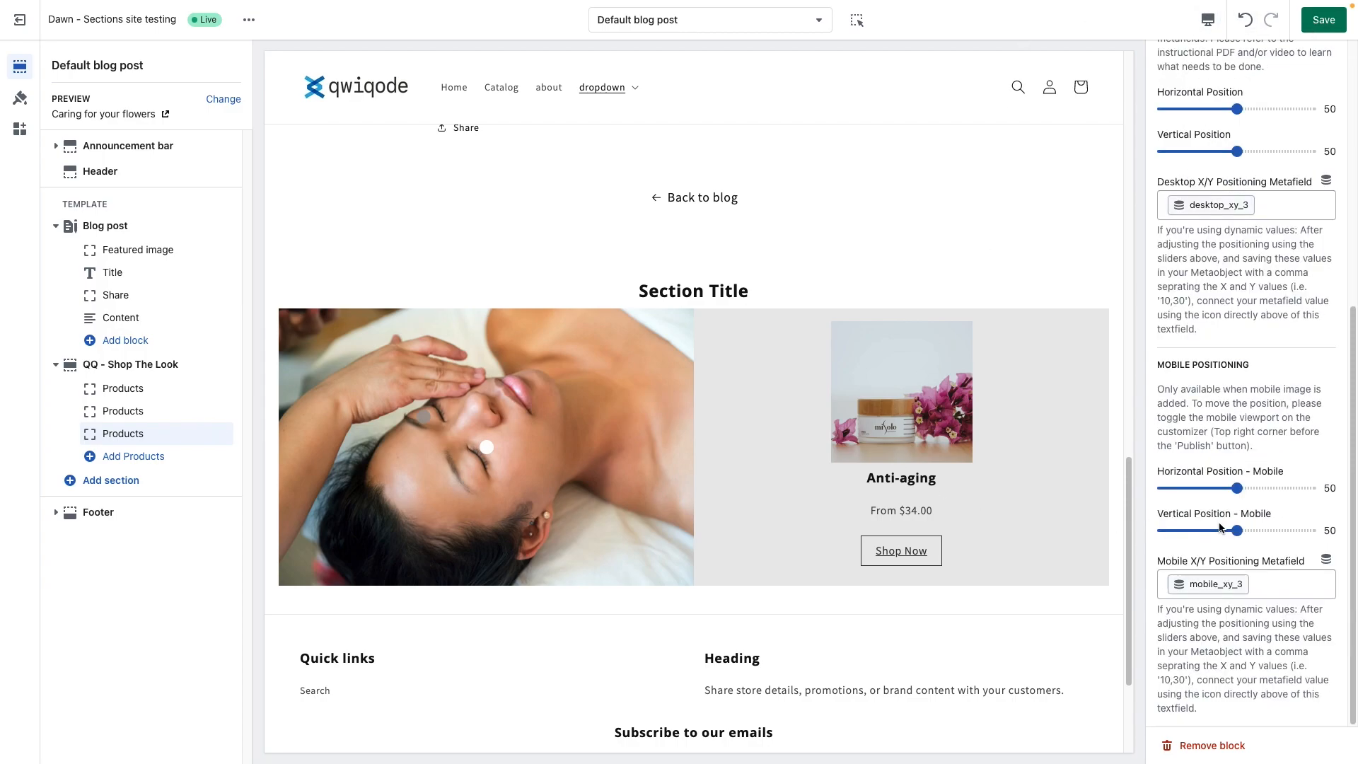
pyautogui.scroll(5, 1181, 516)
pyautogui.click(135, 366)
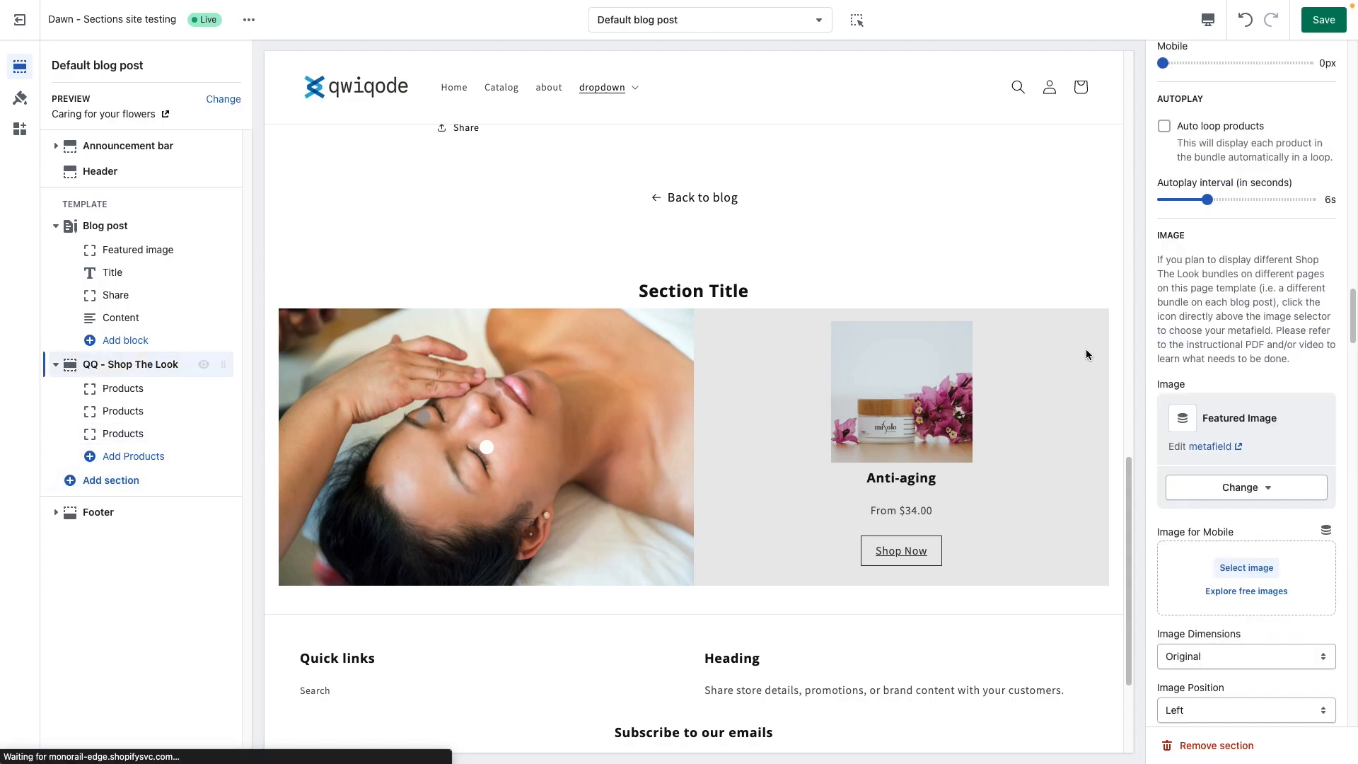
pyautogui.scroll(-10, 1240, 490)
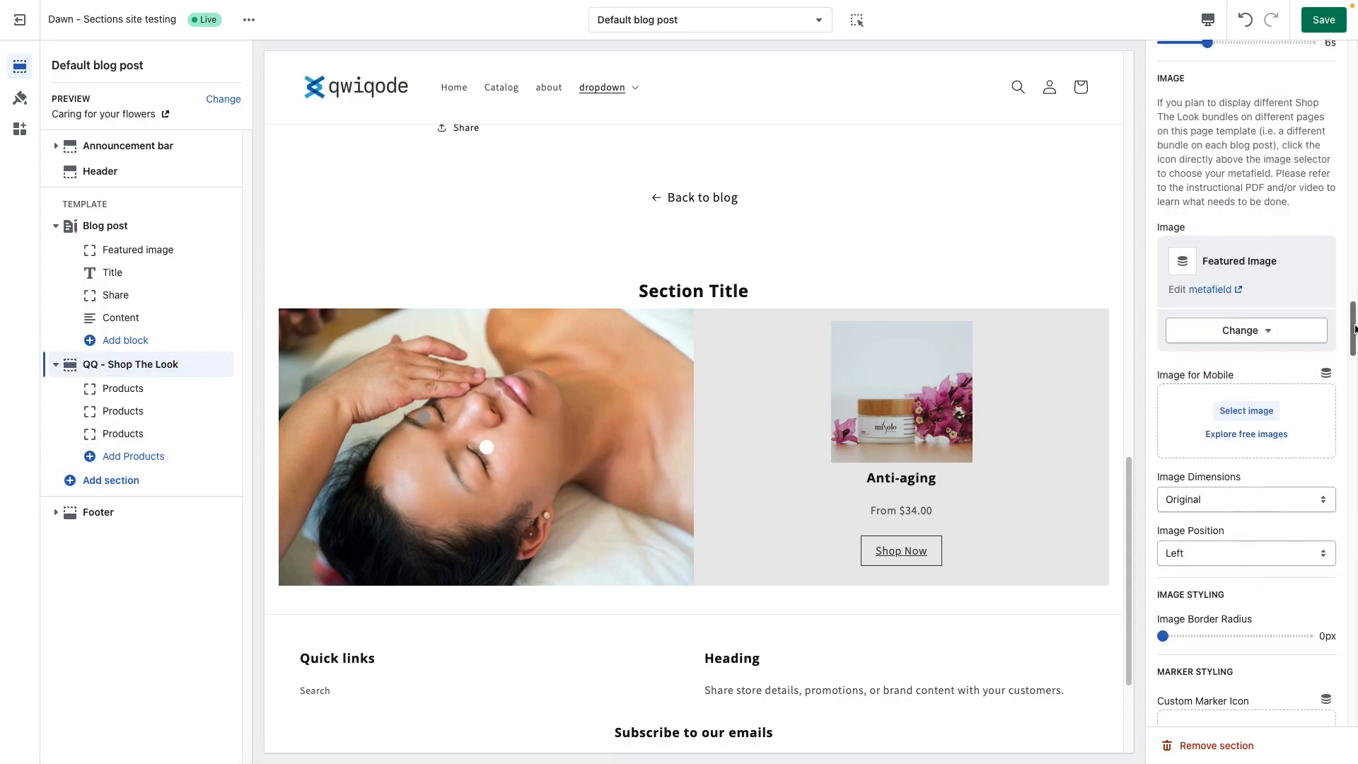
pyautogui.scroll(10, 1245, 425)
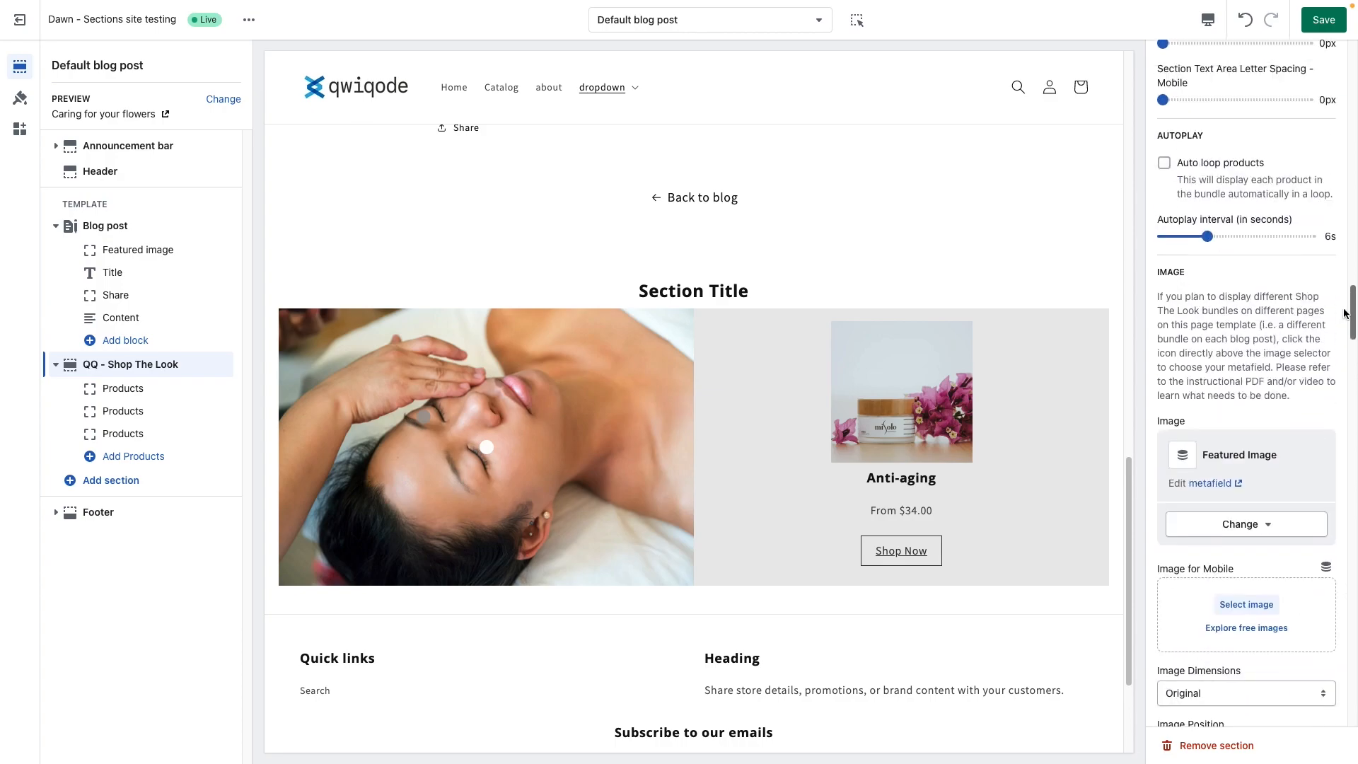